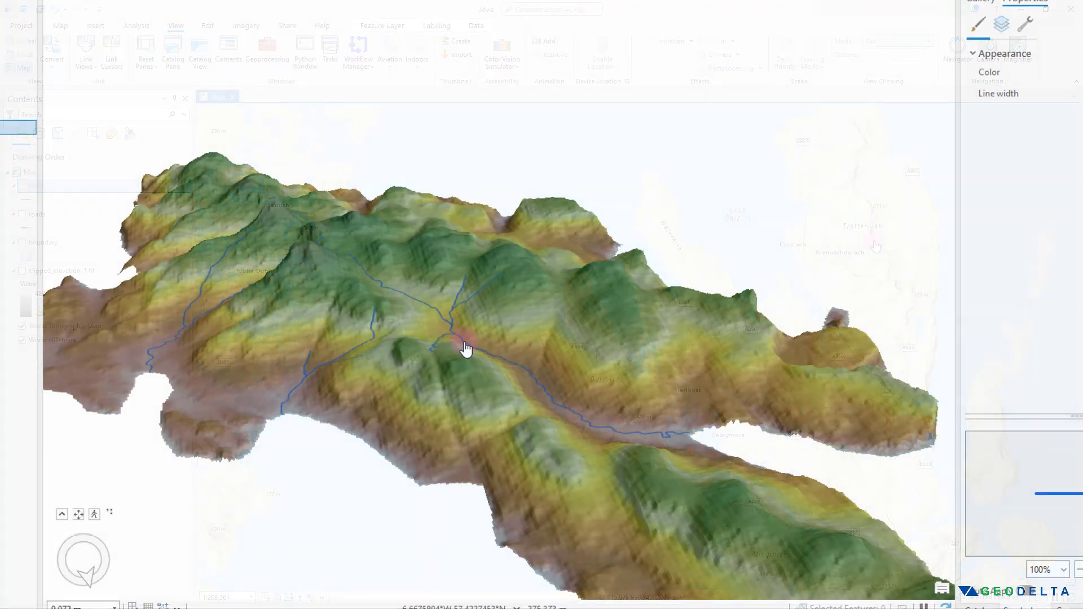
- Examine the 3D terrain scene and its river lines from different distances and viewing angles
scroll(542, 446, "up", 4)
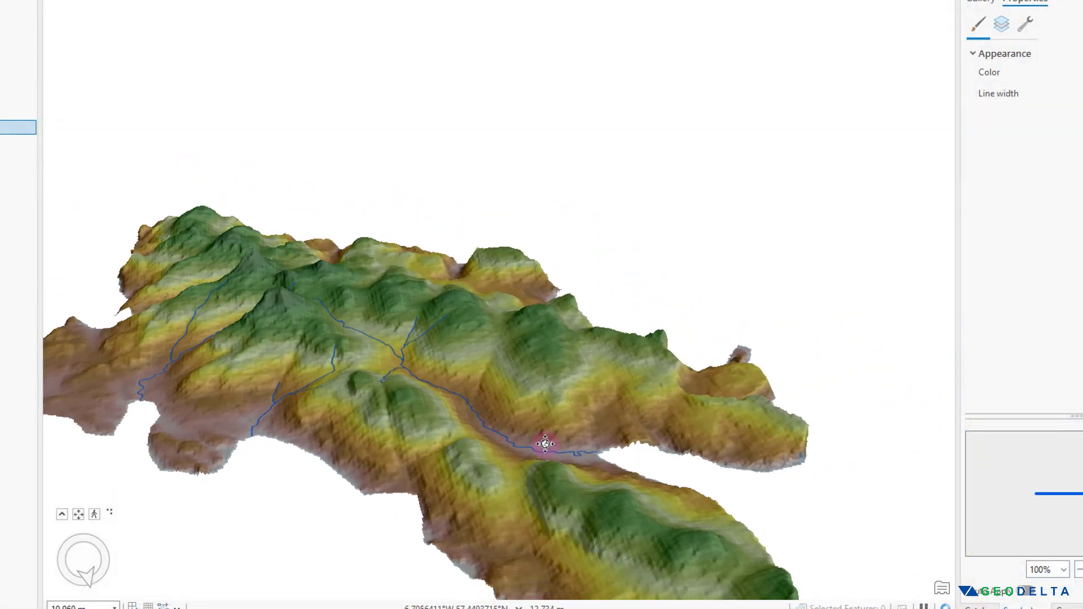
scroll(647, 462, "down", 2)
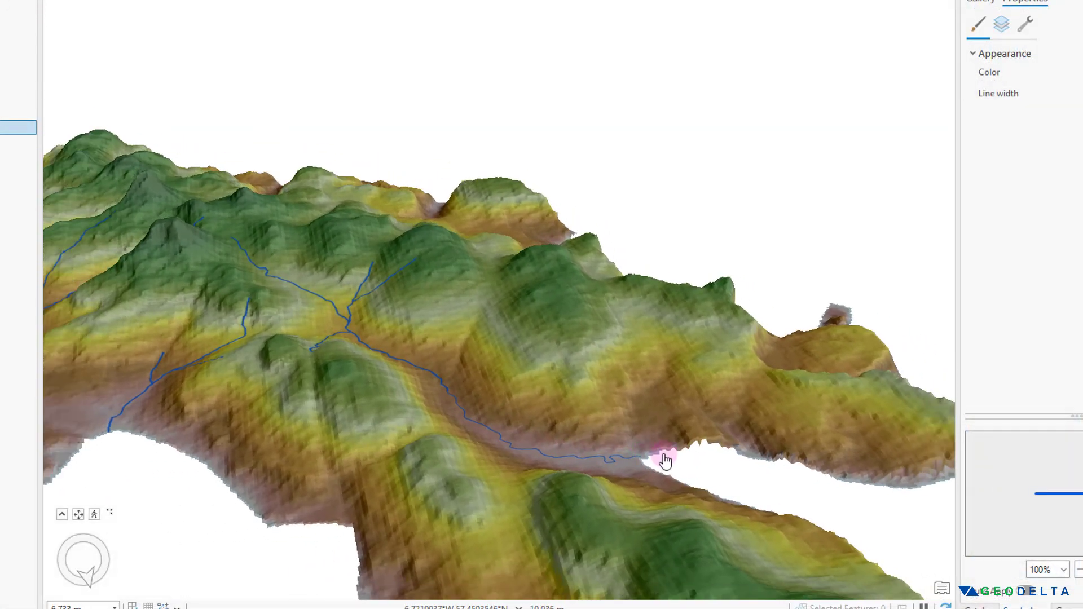
scroll(637, 456, "down", 3)
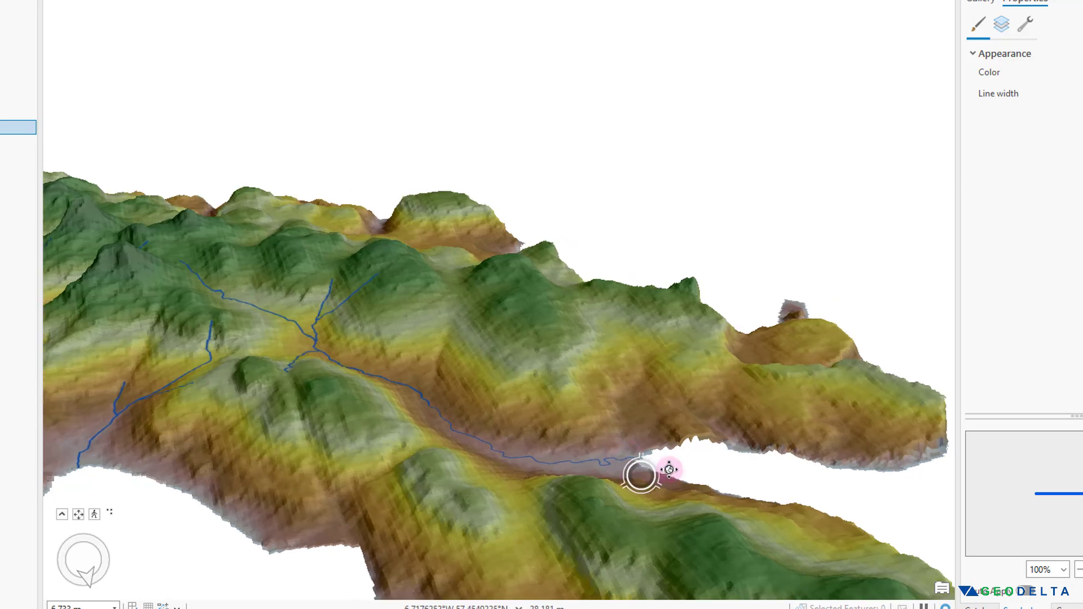
middle_click_drag(641, 474, 580, 293)
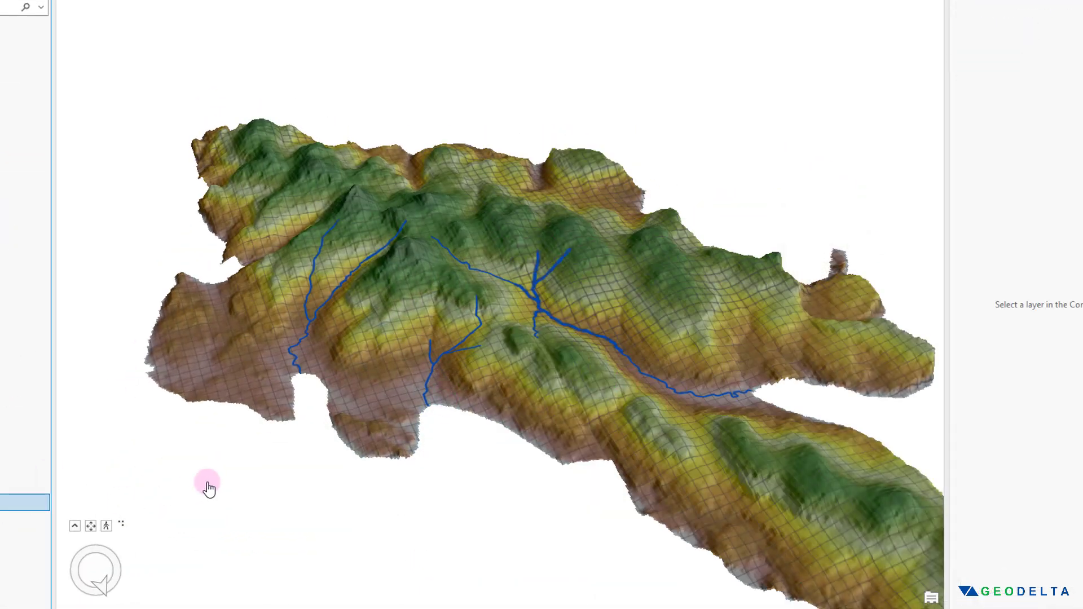
scroll(438, 381, "up", 2)
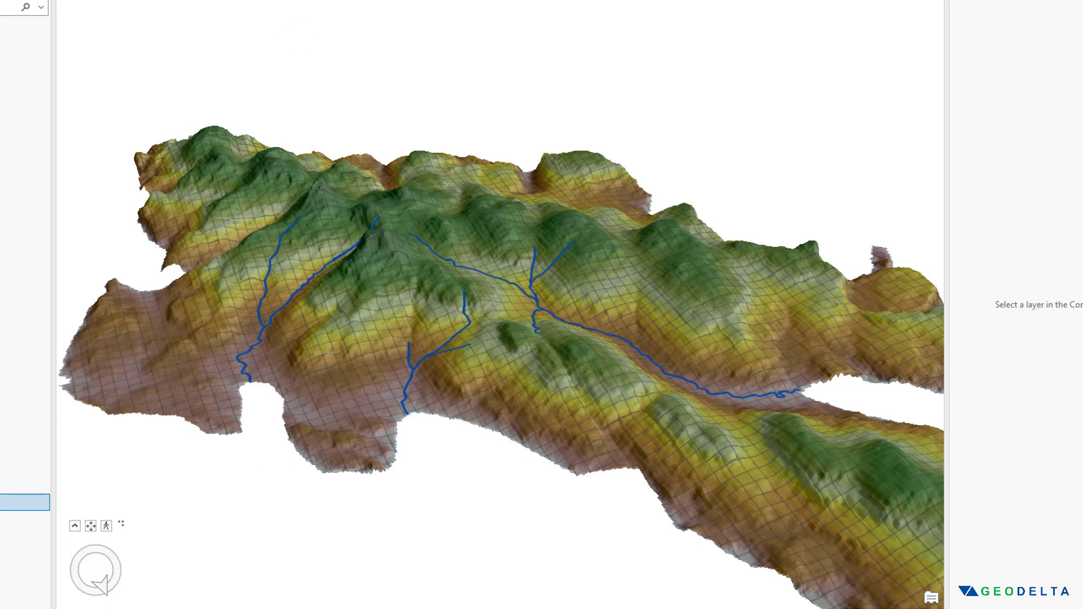
left_click(36, 512)
middle_click_drag(404, 481, 366, 332)
middle_click_drag(510, 290, 455, 327)
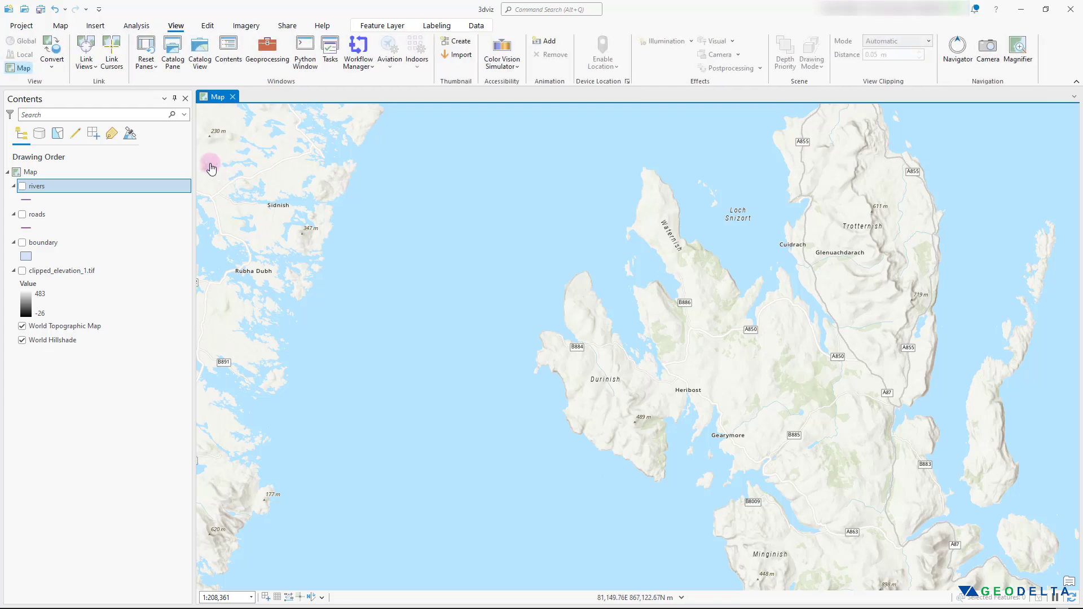
- Add a folder connection to the "18. 3D visualization" folder and expand it to list its data files
left_click(174, 57)
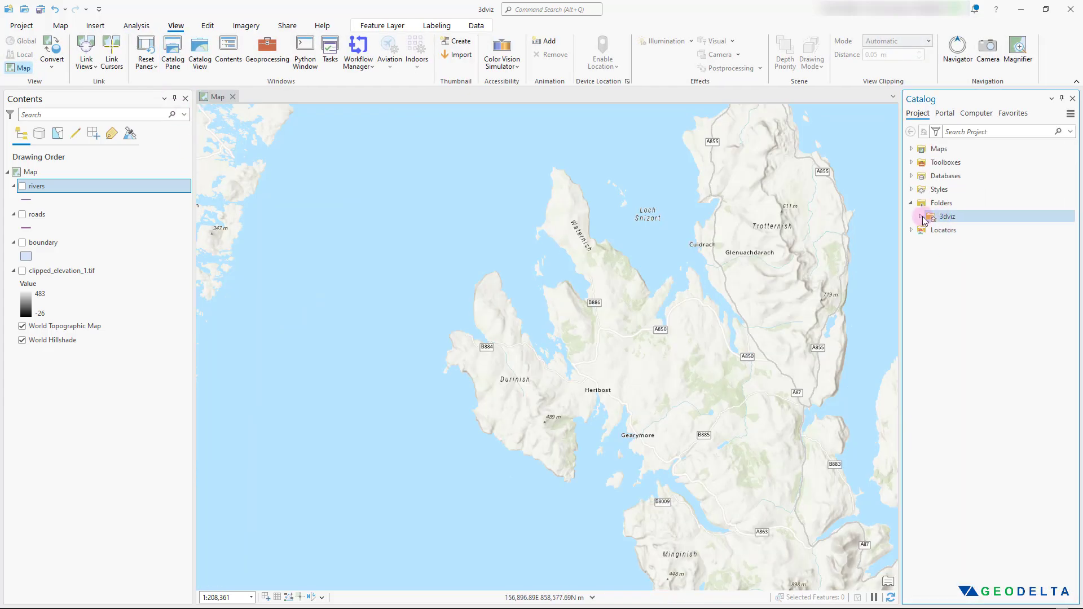
double_click(941, 202)
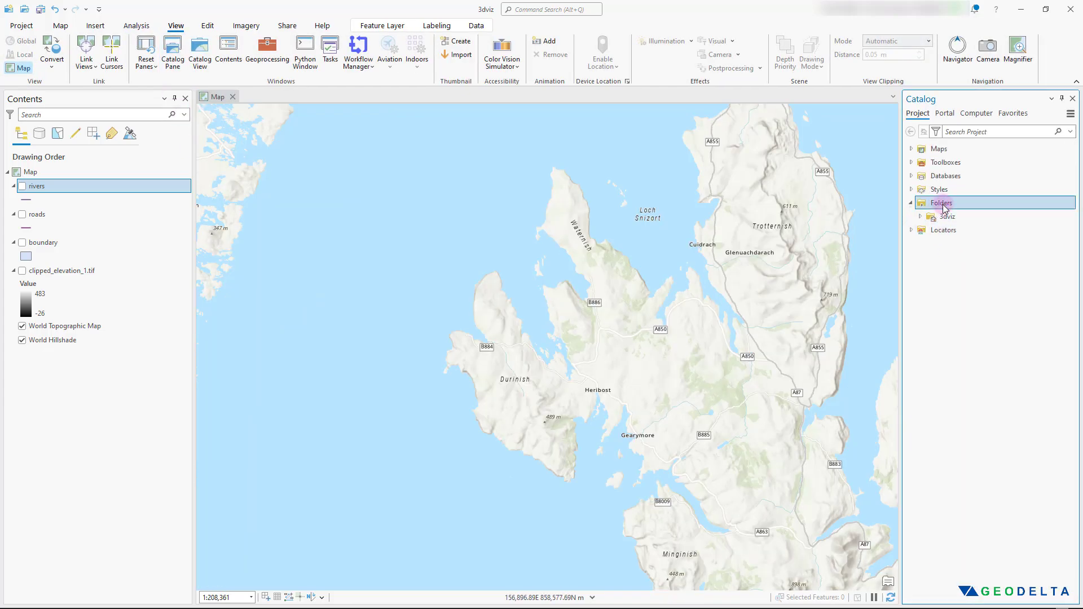
right_click(943, 203)
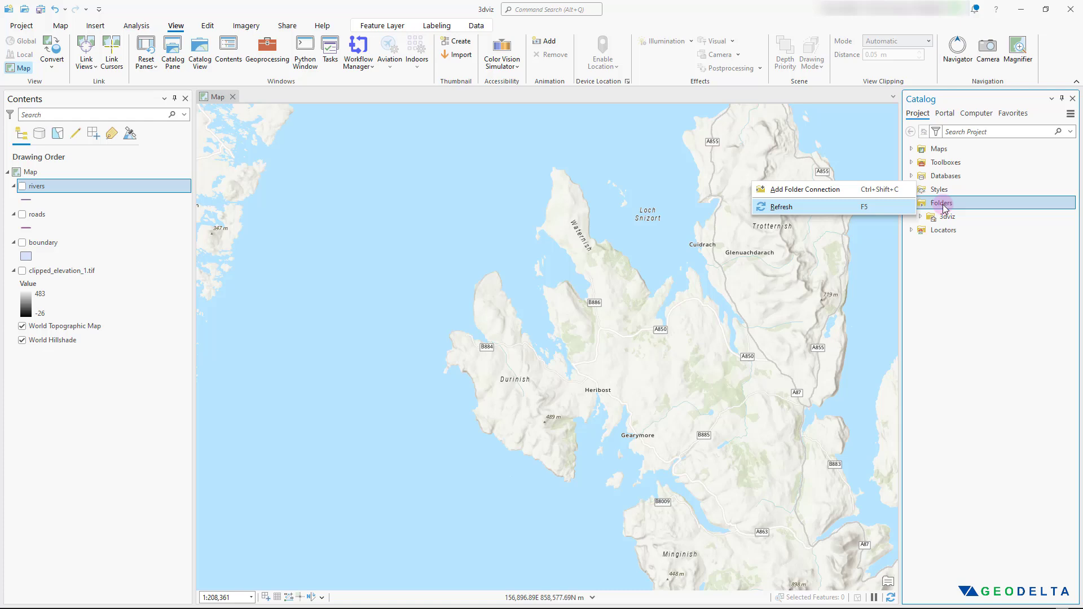
left_click(834, 191)
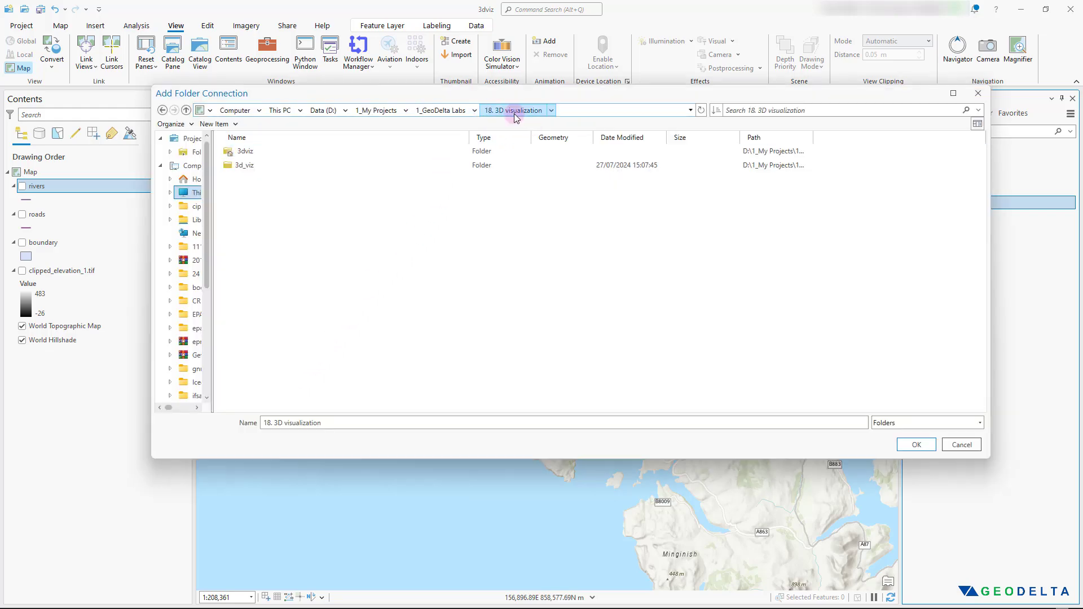
left_click(913, 446)
double_click(973, 231)
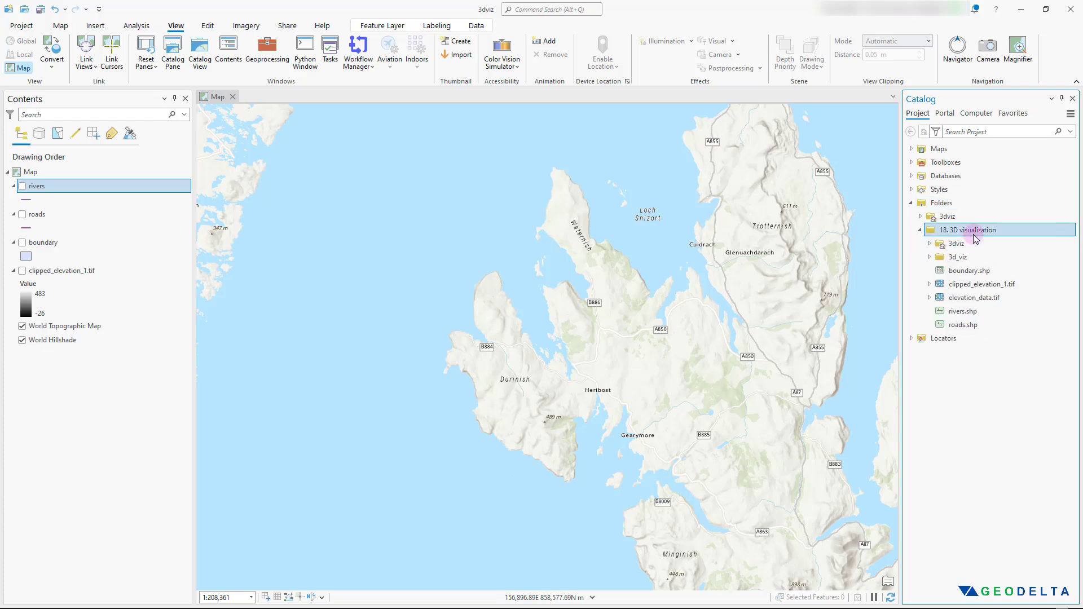
- Add the clipped_elevation_1.tif raster from the connected folder to the map
mouse_move(986, 288)
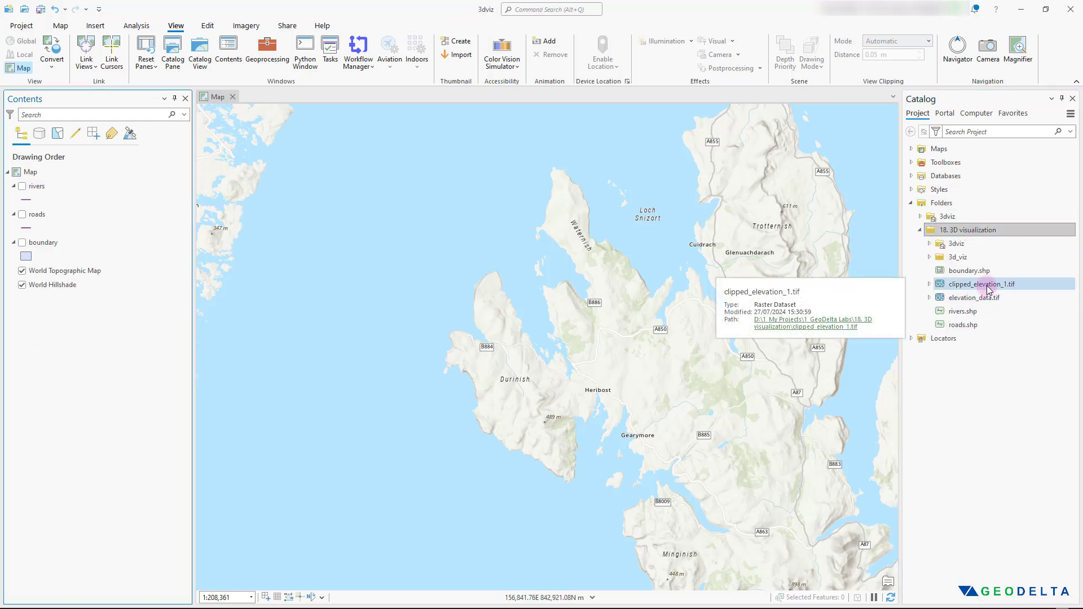
left_click(988, 288)
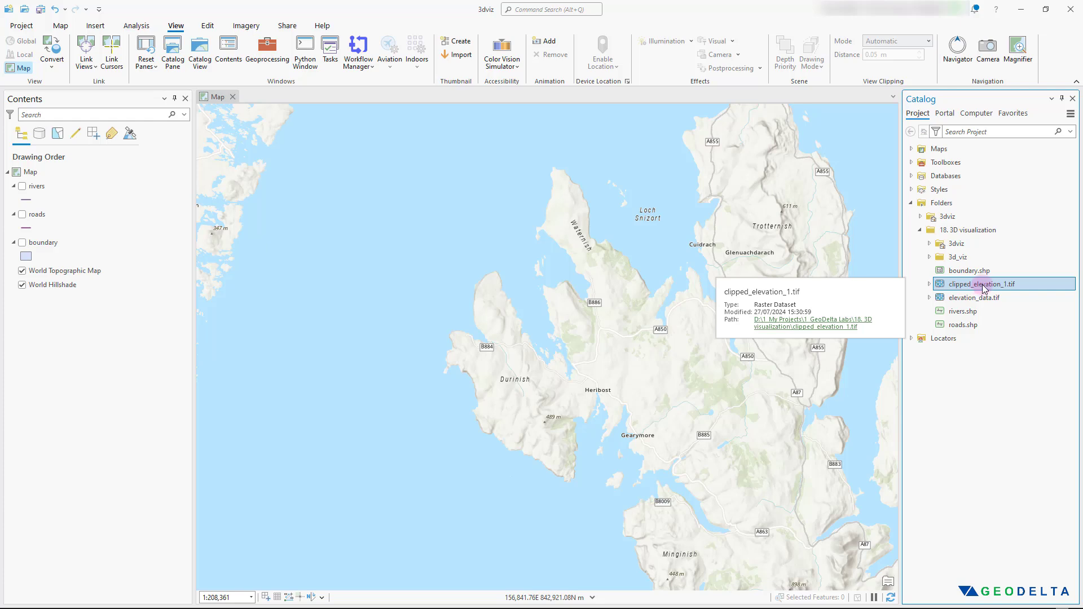
left_click_drag(986, 288, 616, 244)
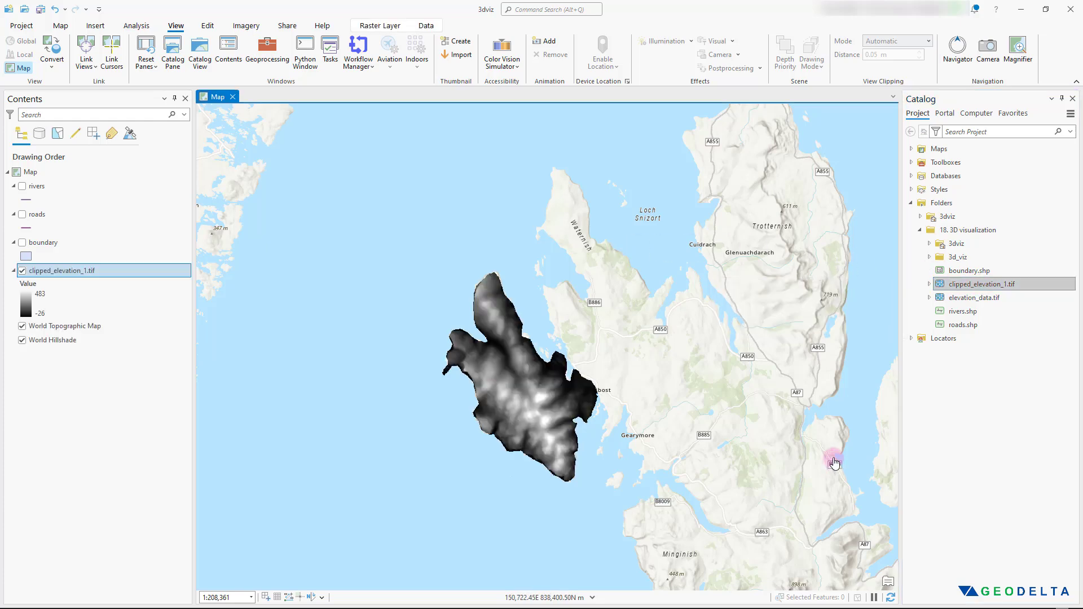
- Examine the greyscale elevation raster on the map together with its value range in the legend
scroll(559, 418, "up", 1)
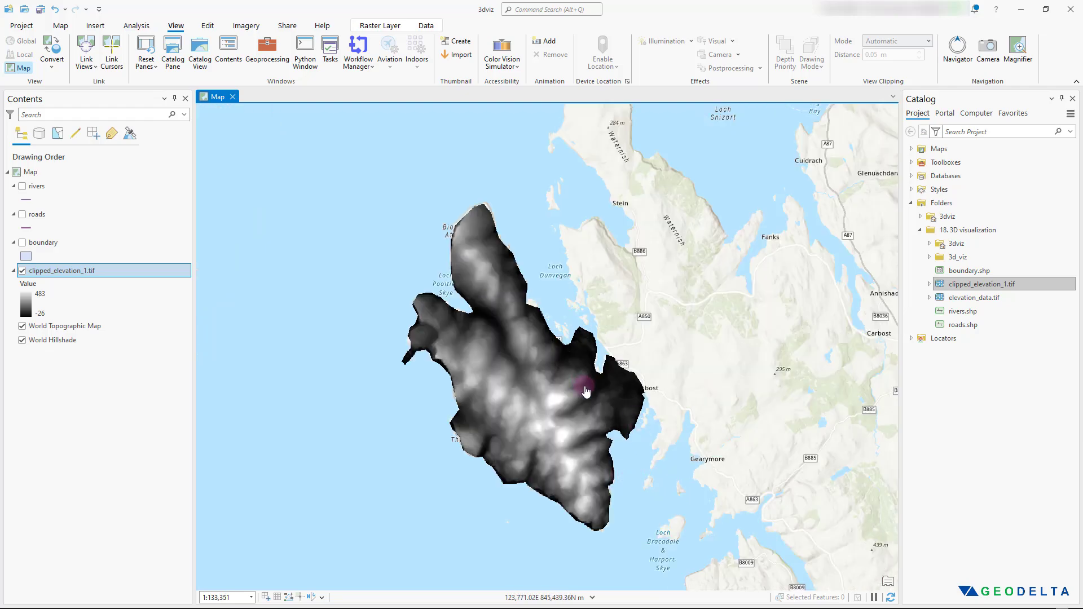
scroll(534, 361, "up", 1)
scroll(533, 364, "up", 1)
scroll(550, 398, "down", 2)
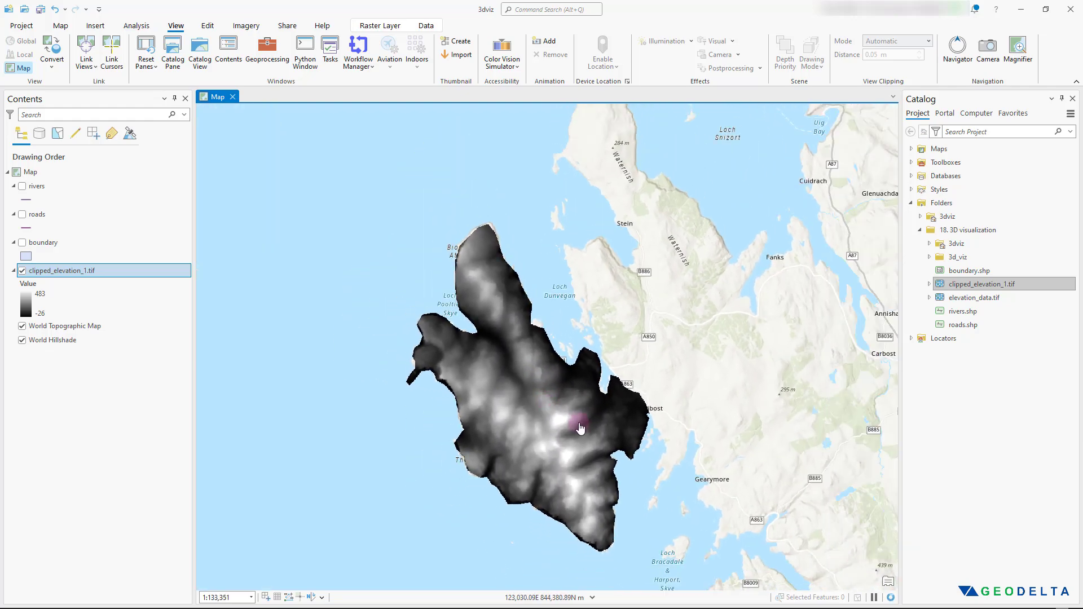
left_click_drag(593, 448, 623, 426)
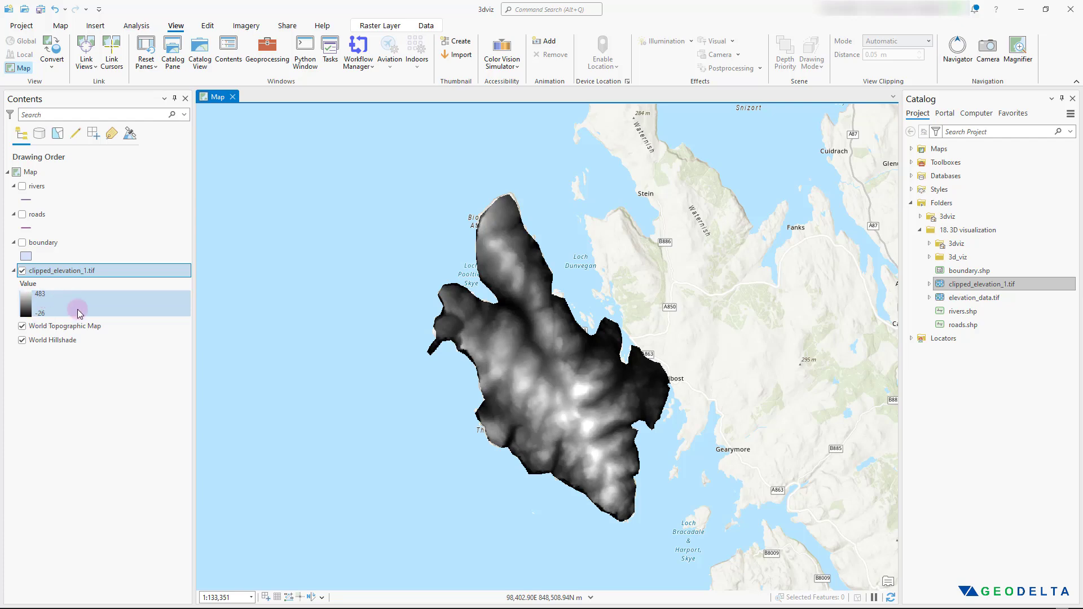
left_click_drag(585, 417, 596, 418)
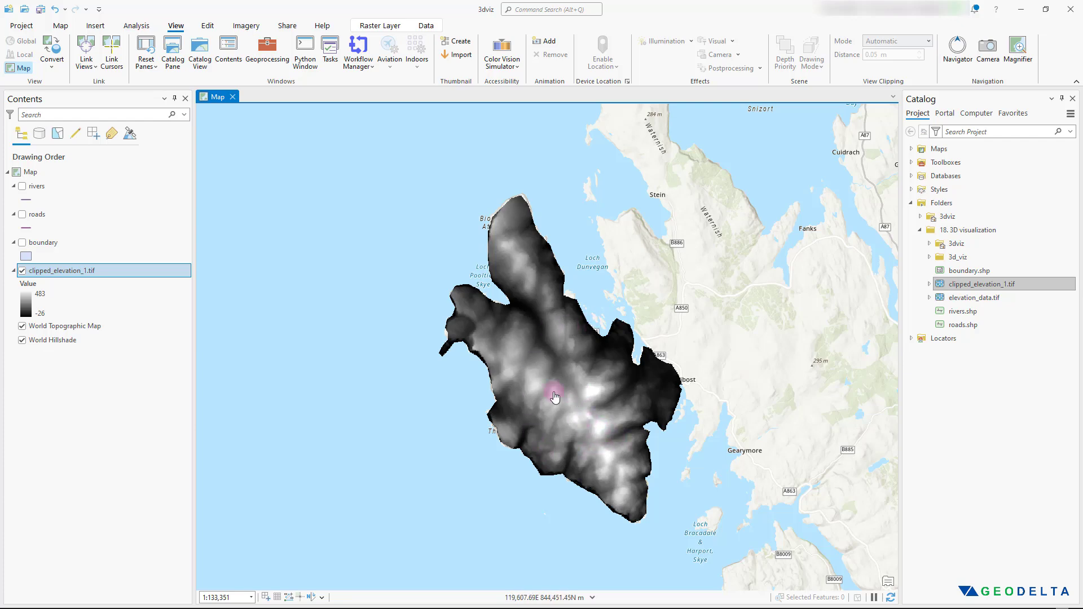
left_click_drag(31, 347, 150, 348)
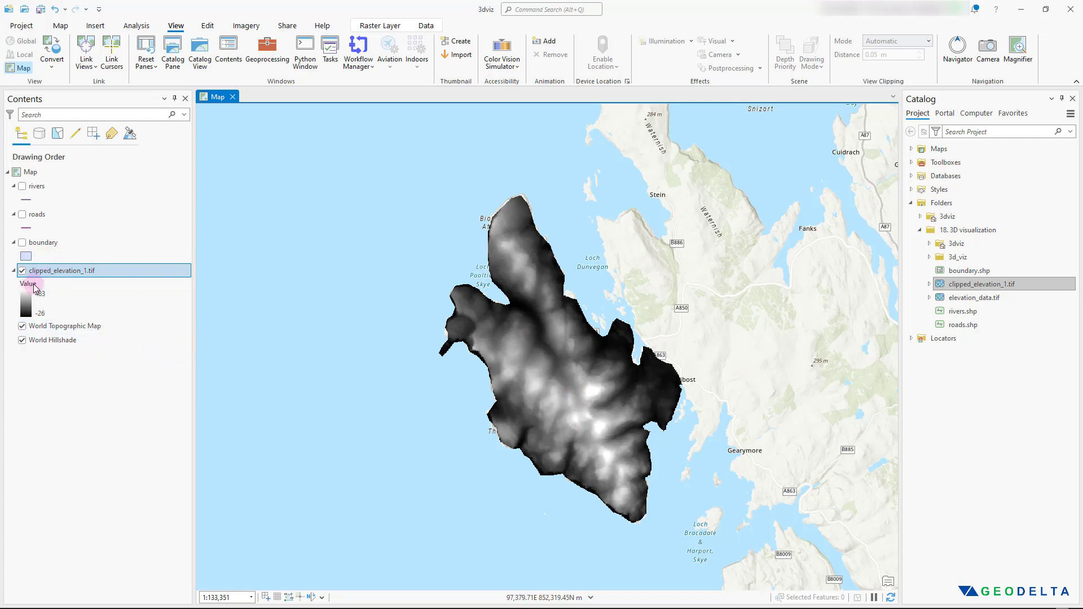
- Change the color scheme of the clipped_elevation_1.tif layer to the dark green, yellow, brown and white elevation ramp
right_click(55, 272)
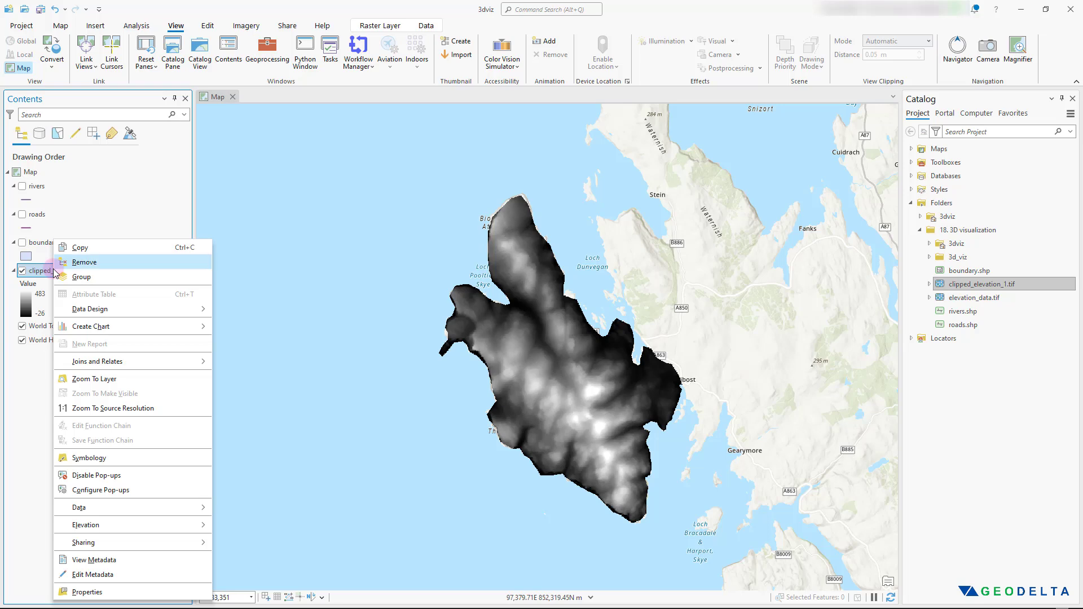
left_click(129, 461)
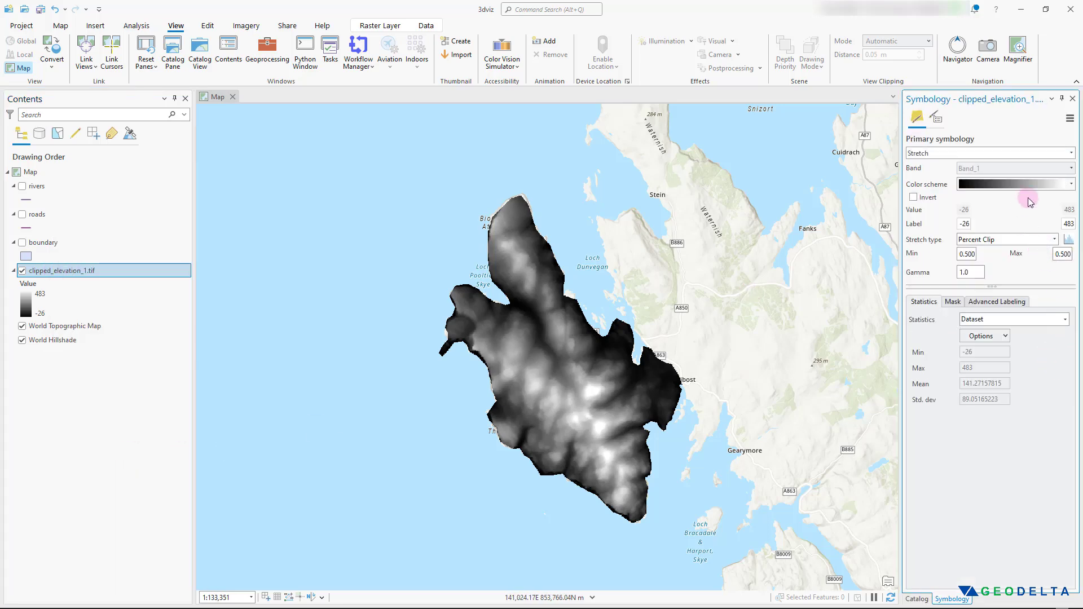
left_click(1071, 184)
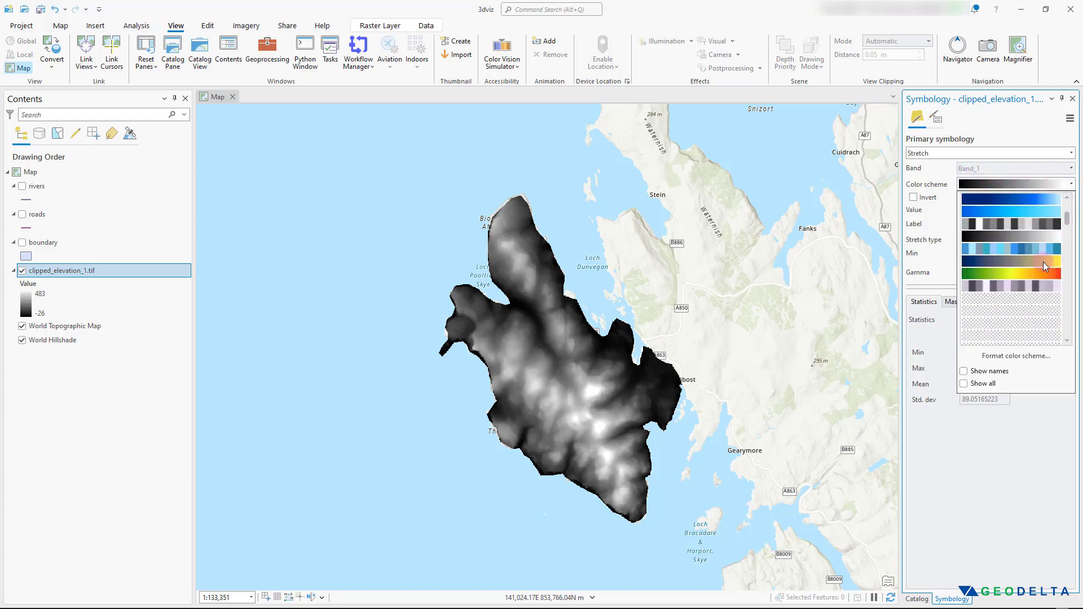
scroll(1044, 262, "down", 2)
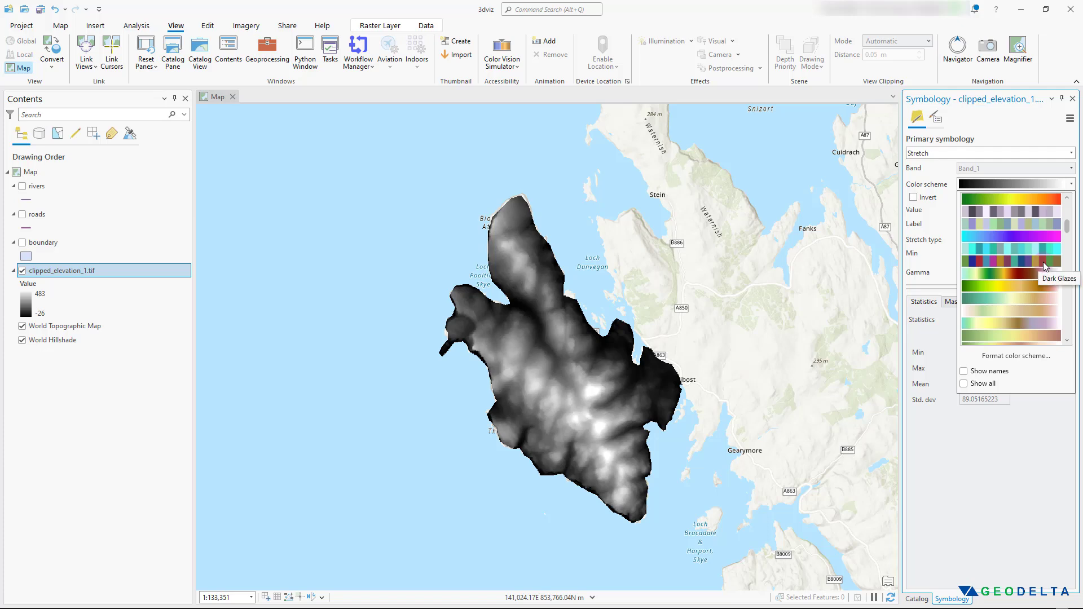
scroll(1044, 266, "down", 2)
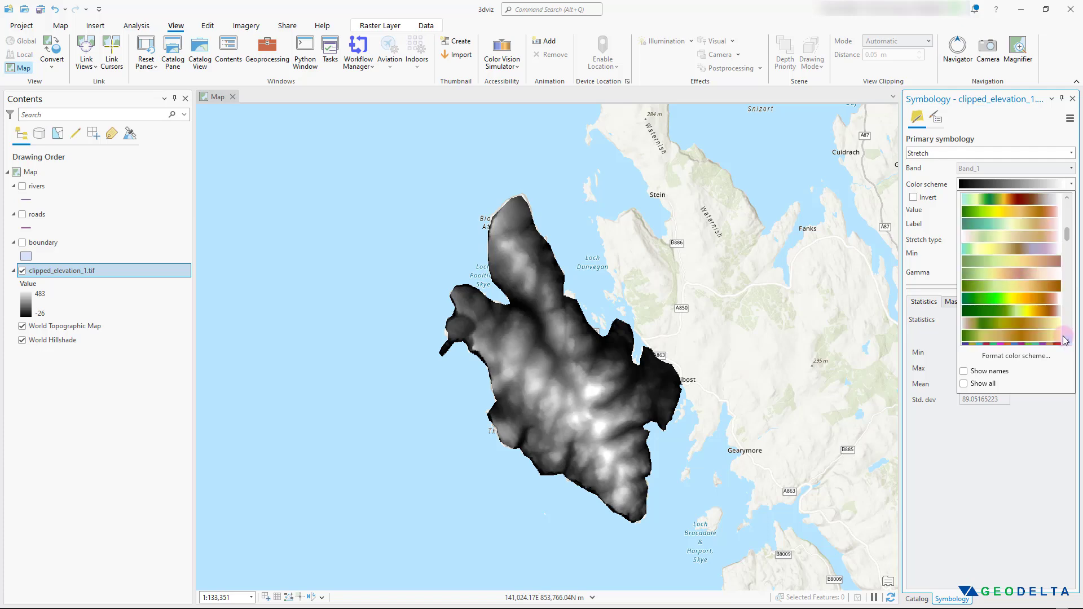
scroll(1035, 312, "down", 2)
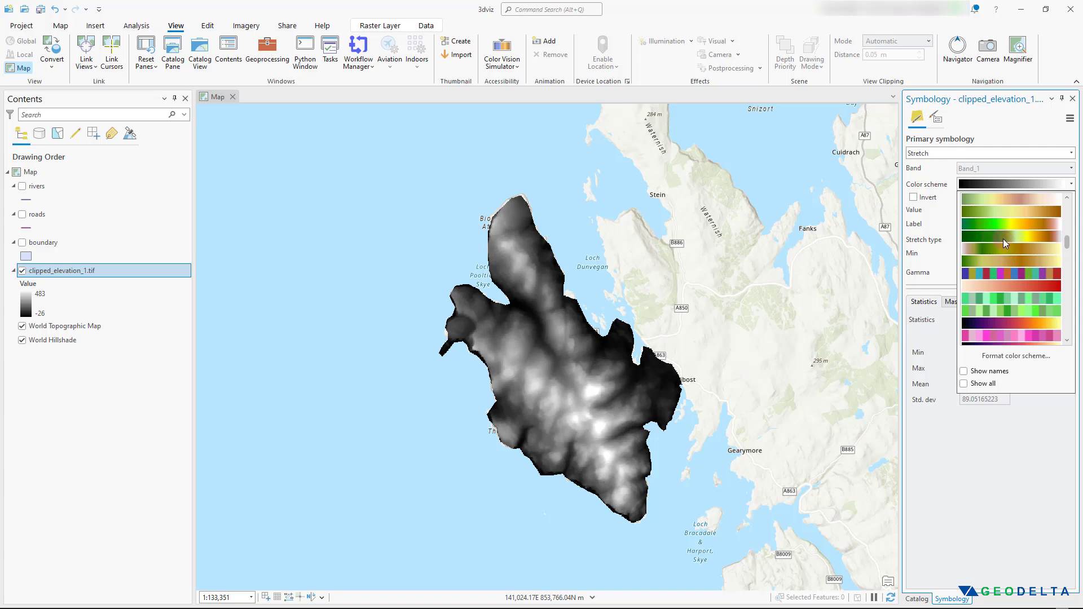
left_click(1042, 237)
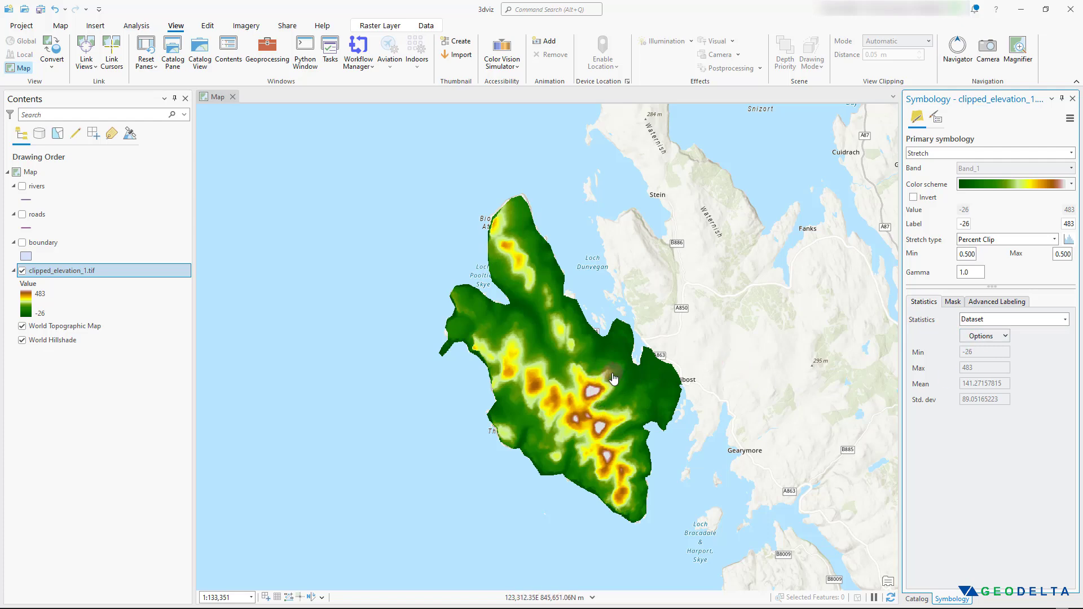
- Invert the elevation layer's color scheme so that green marks the highest values
left_click(716, 363)
left_click(914, 197)
left_click(913, 197)
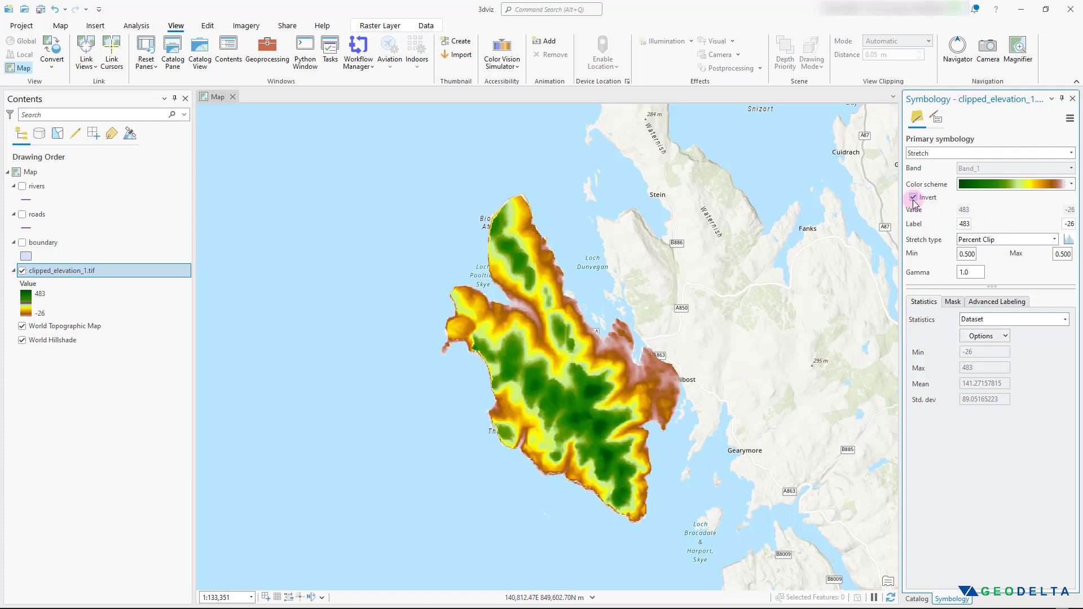
- Examine the inverted elevation colors across the peninsula at closer and wider map scales
scroll(604, 406, "up", 1)
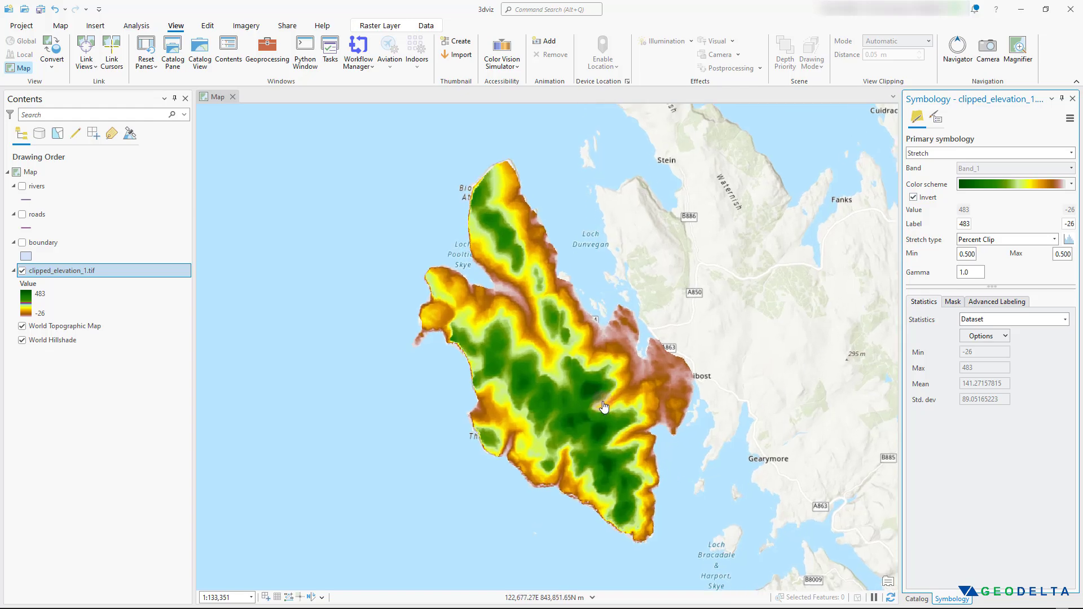
scroll(605, 406, "up", 1)
scroll(607, 411, "down", 1)
scroll(613, 413, "up", 1)
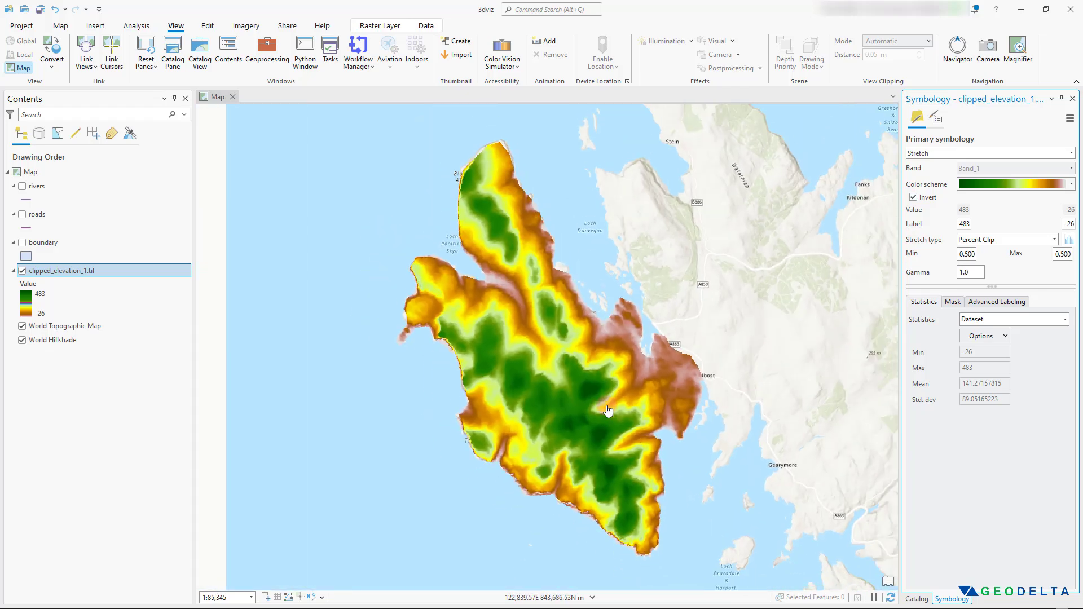
scroll(620, 415, "down", 1)
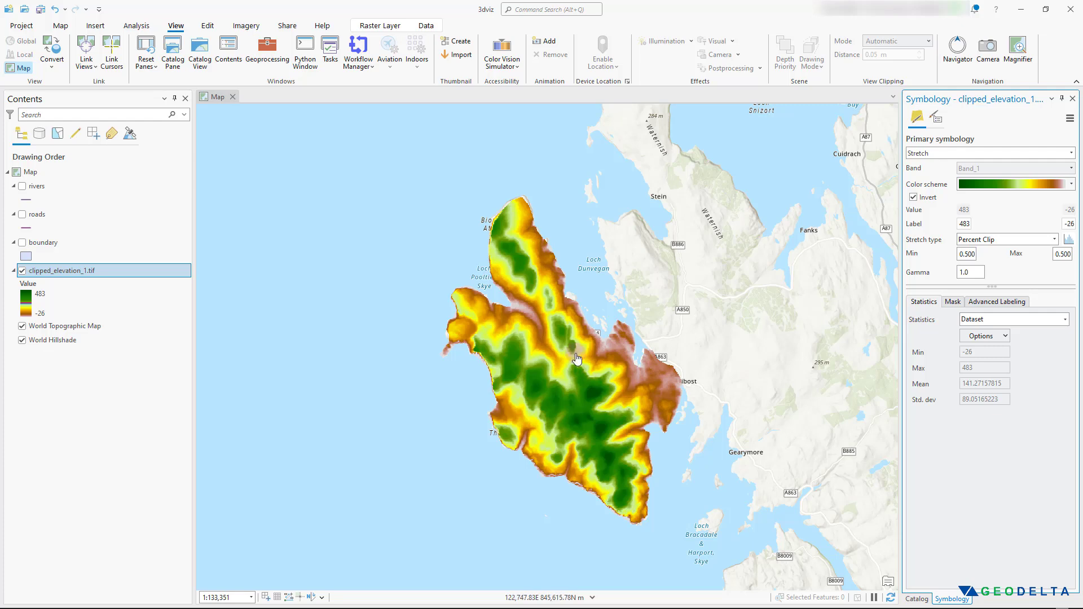
scroll(625, 441, "down", 1)
scroll(635, 435, "up", 1)
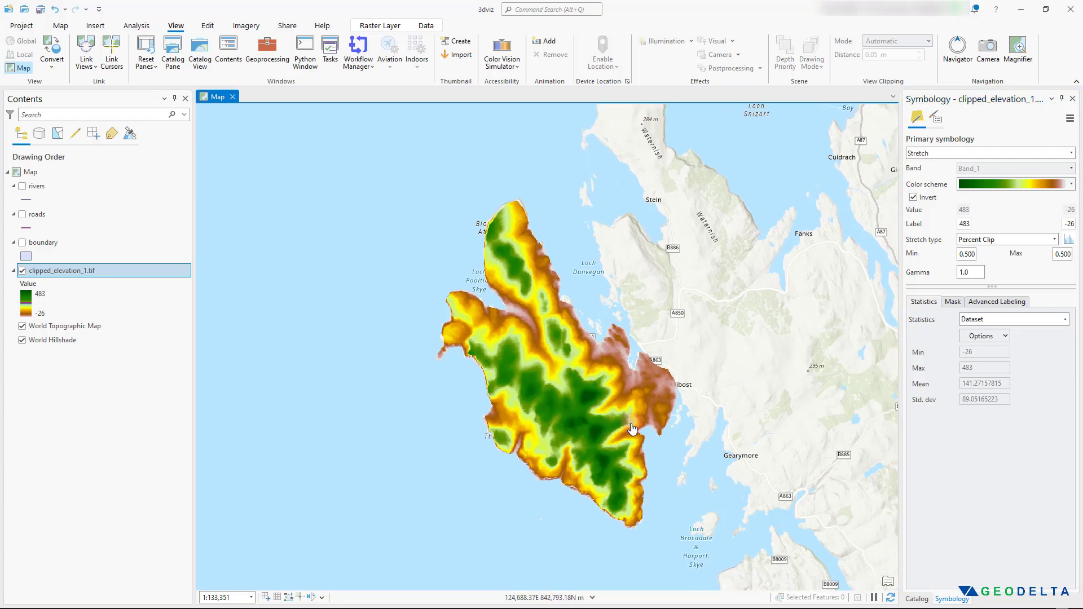
left_click(254, 356)
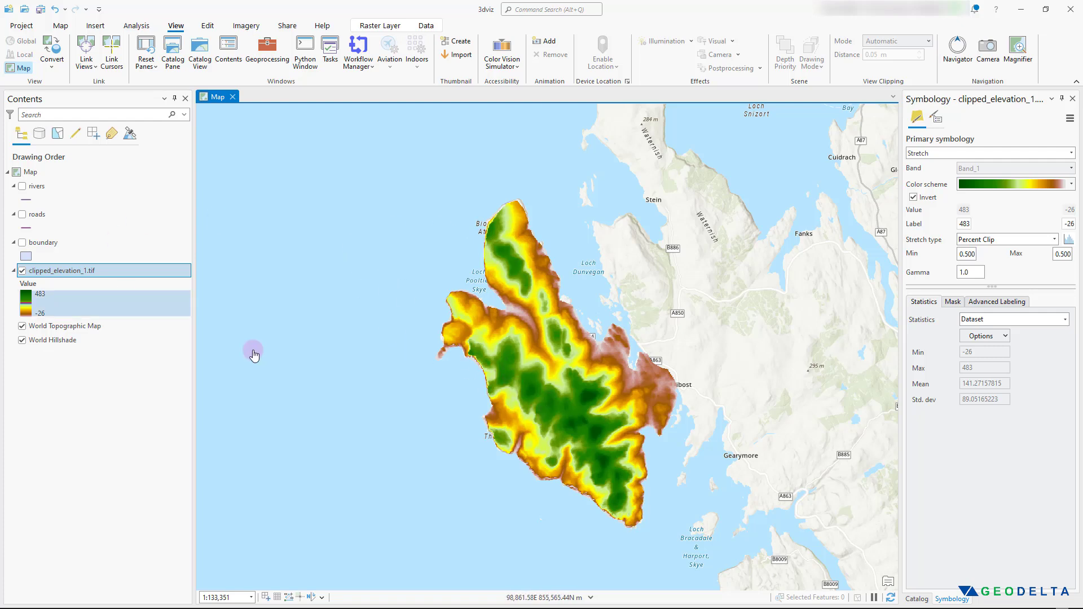
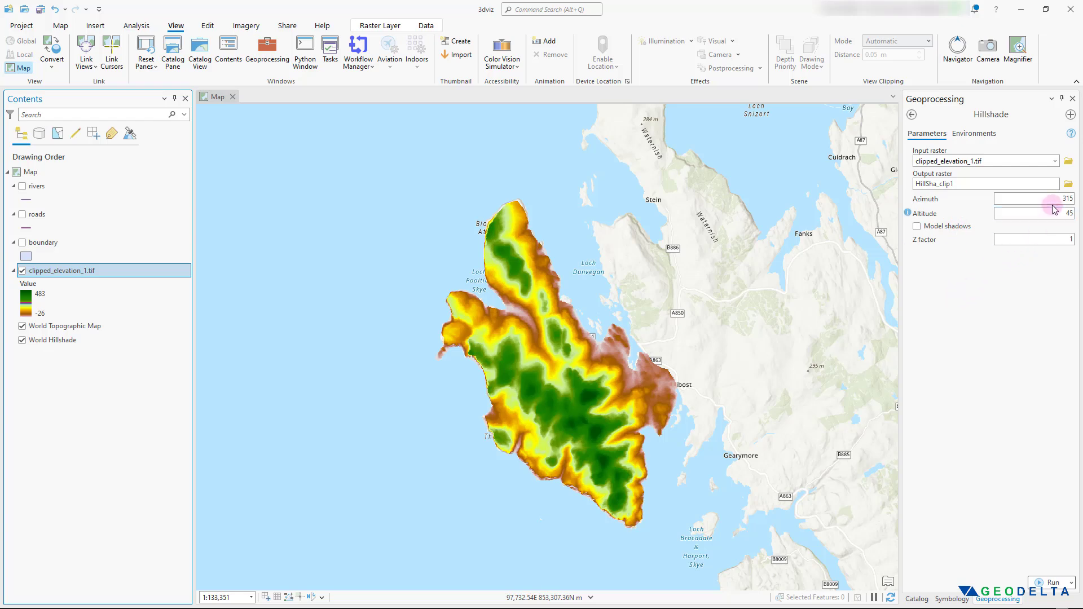
- Run the Hillshade tool on clipped_elevation_1.tif with output HillSha_clip1, azimuth 315, altitude 45 and Z factor 1
mouse_move(909, 199)
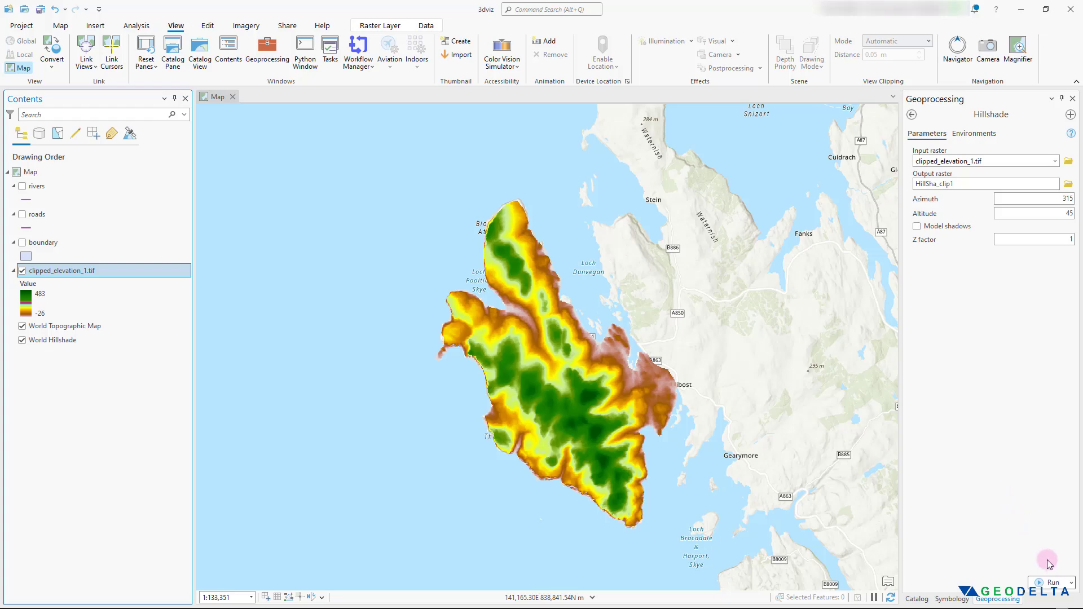
left_click(1051, 583)
scroll(621, 411, "up", 2)
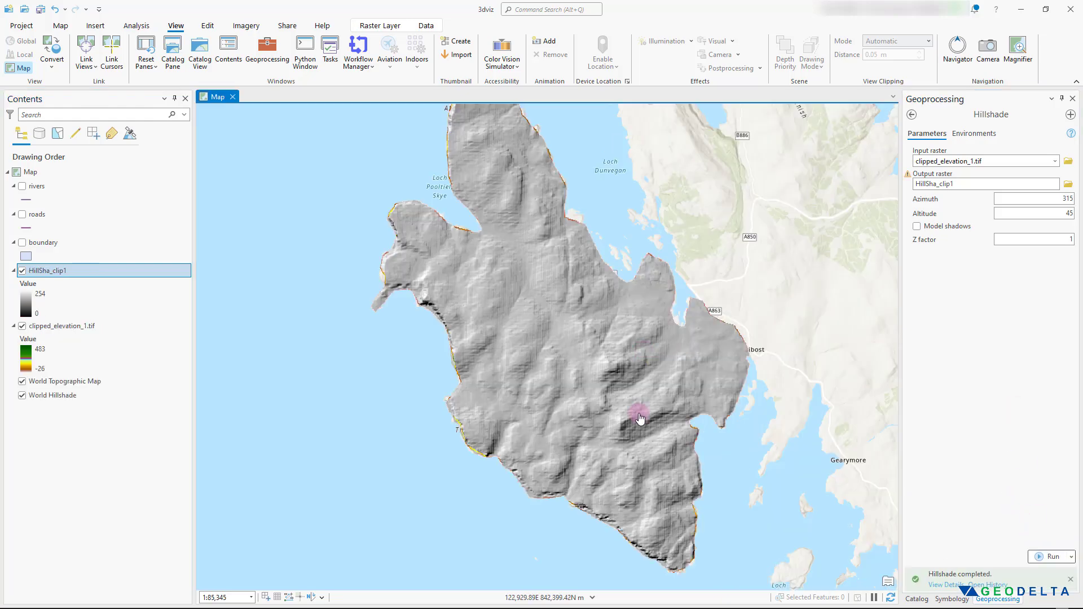
- Set the stretch type of the HillSha_clip1 layer to Standard Deviation
left_click_drag(609, 331, 623, 370)
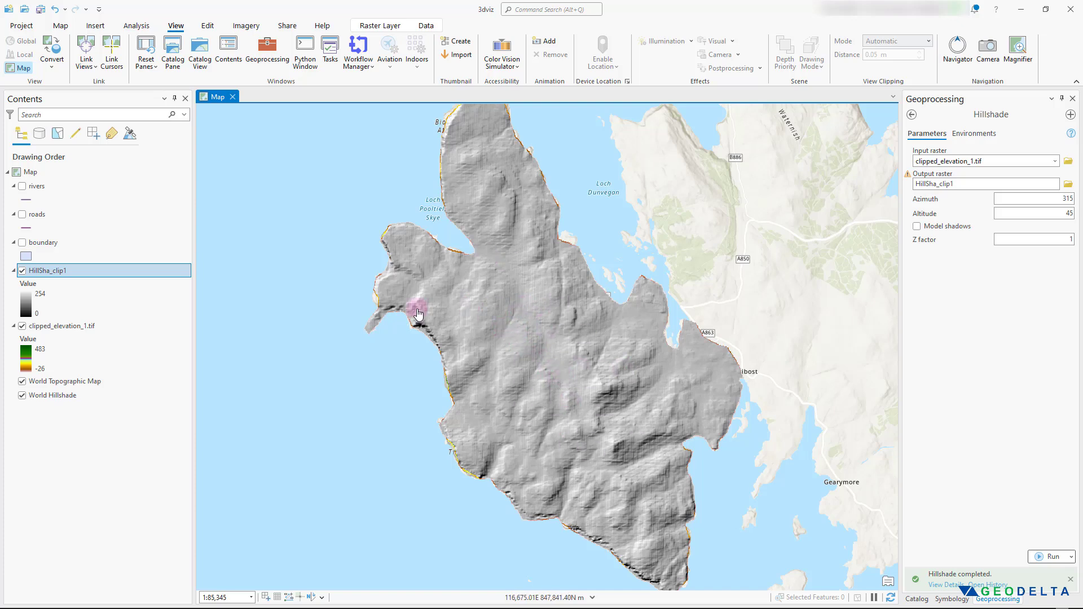
right_click(79, 272)
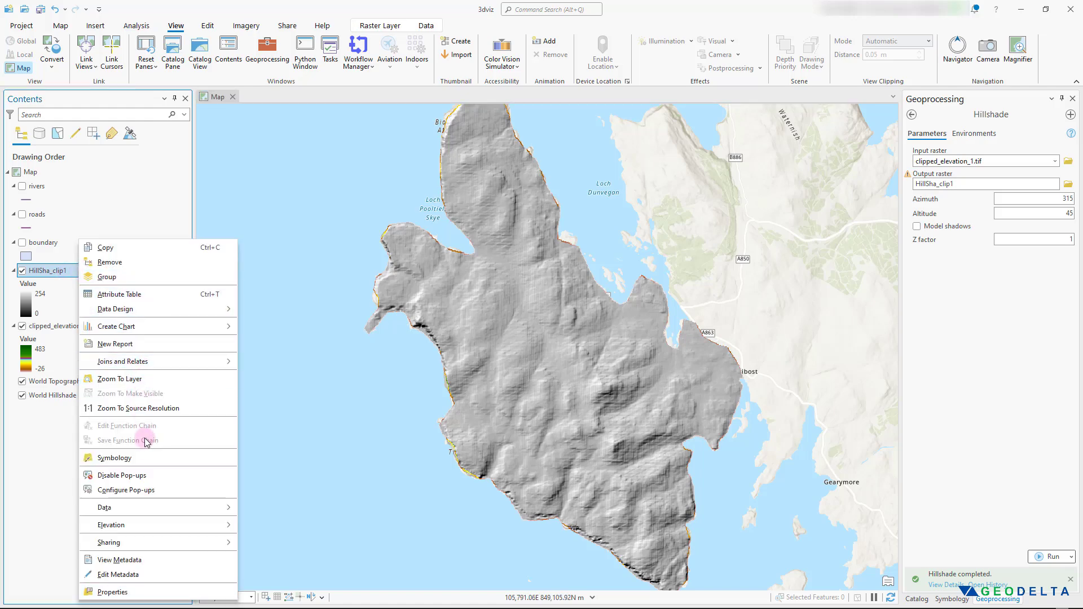
left_click(142, 457)
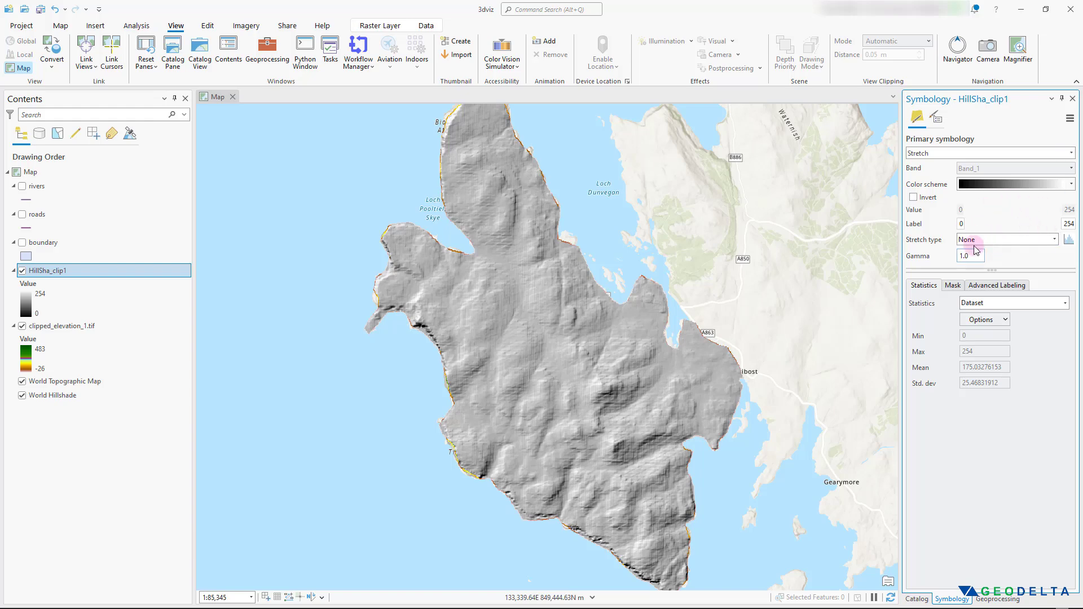
left_click(1054, 241)
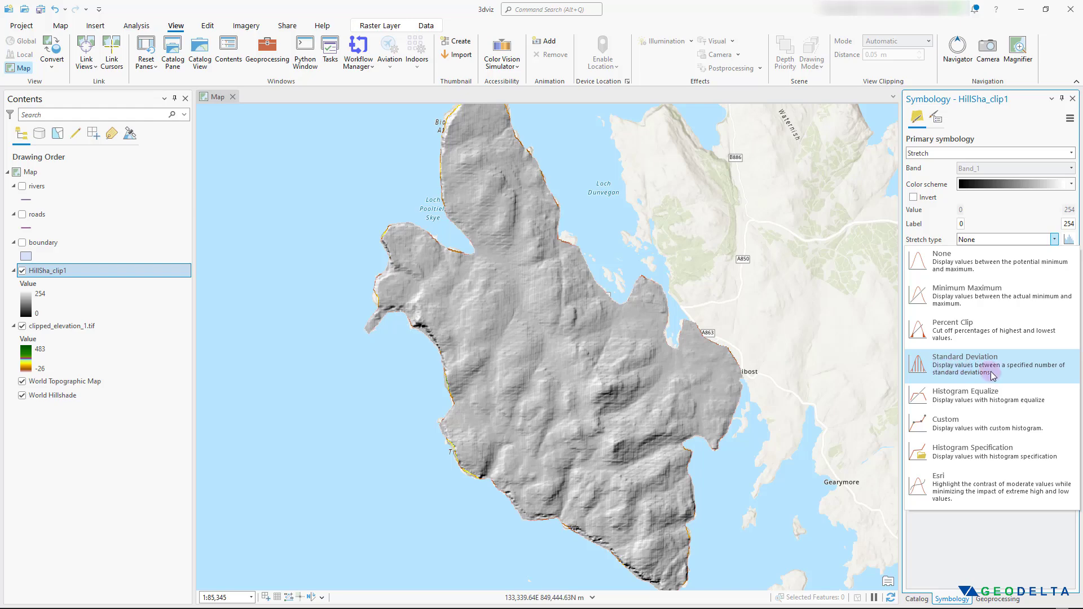
left_click(983, 371)
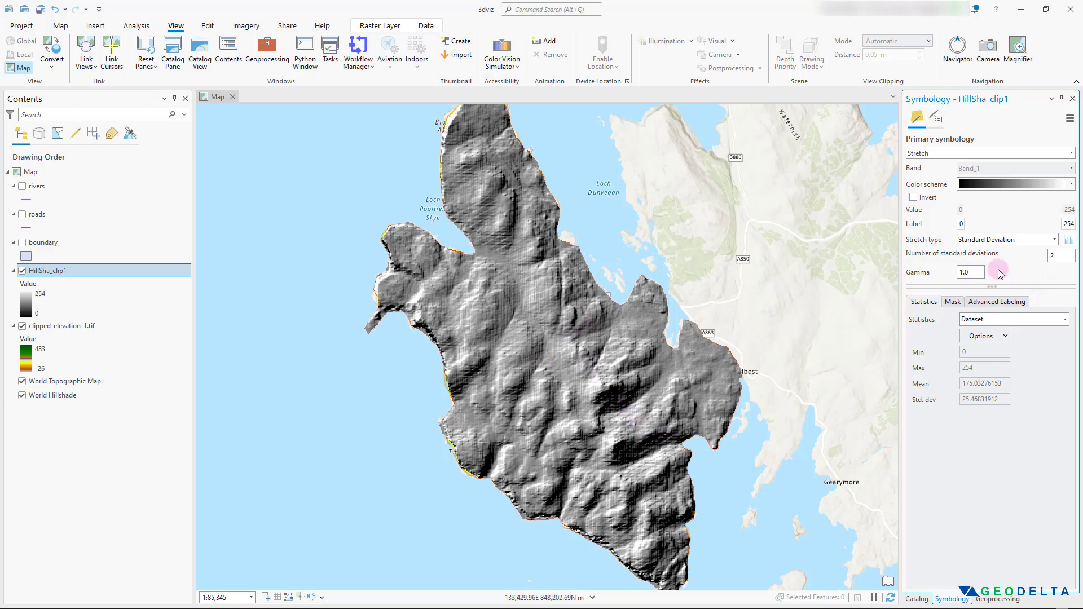
- Try a hillshade stretch of 1 standard deviation, and return the number of standard deviations to 2
double_click(1063, 256)
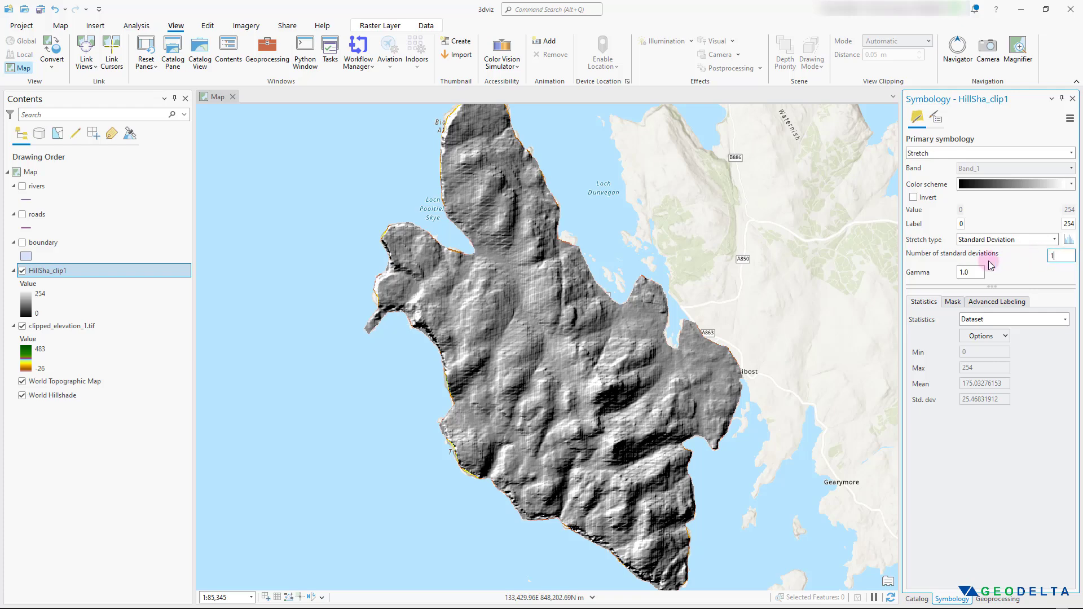
key("Return")
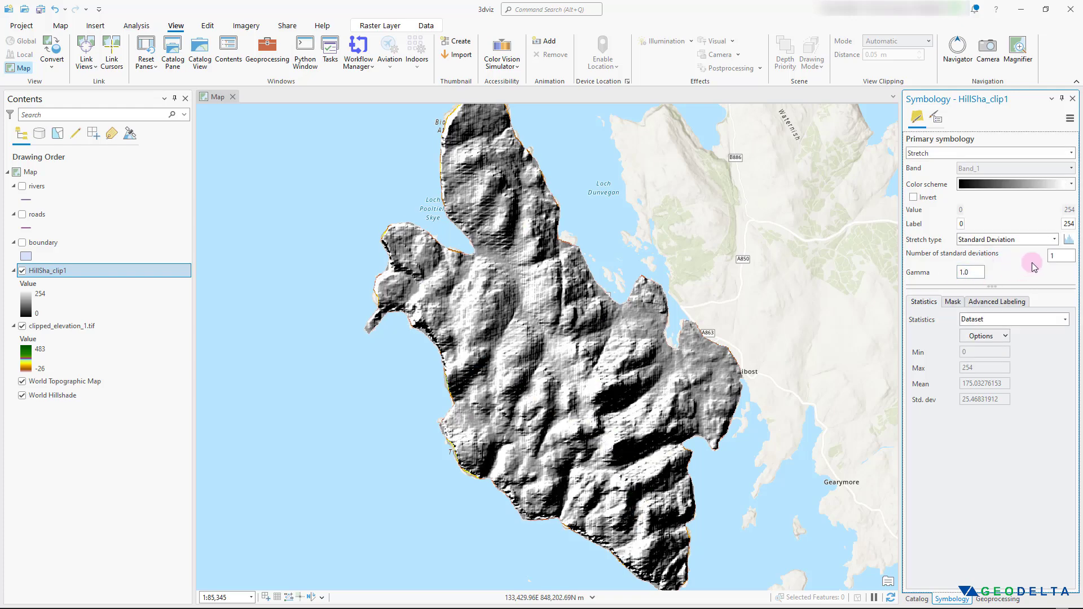
double_click(1056, 256)
type("2")
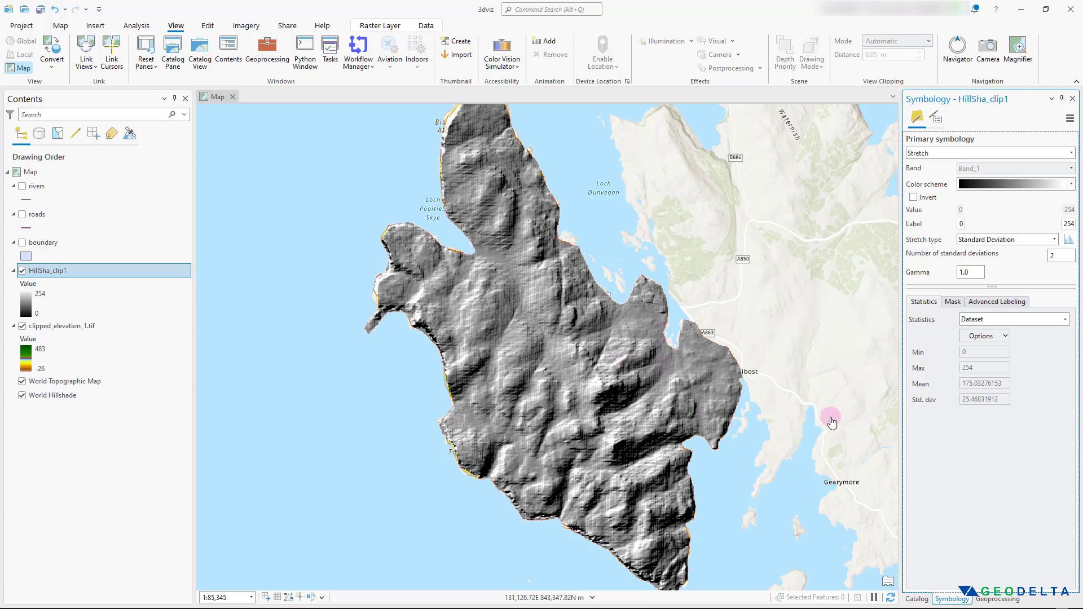
- Move the clipped_elevation_1.tif layer above HillSha_clip1 in the drawing order
left_click(78, 331)
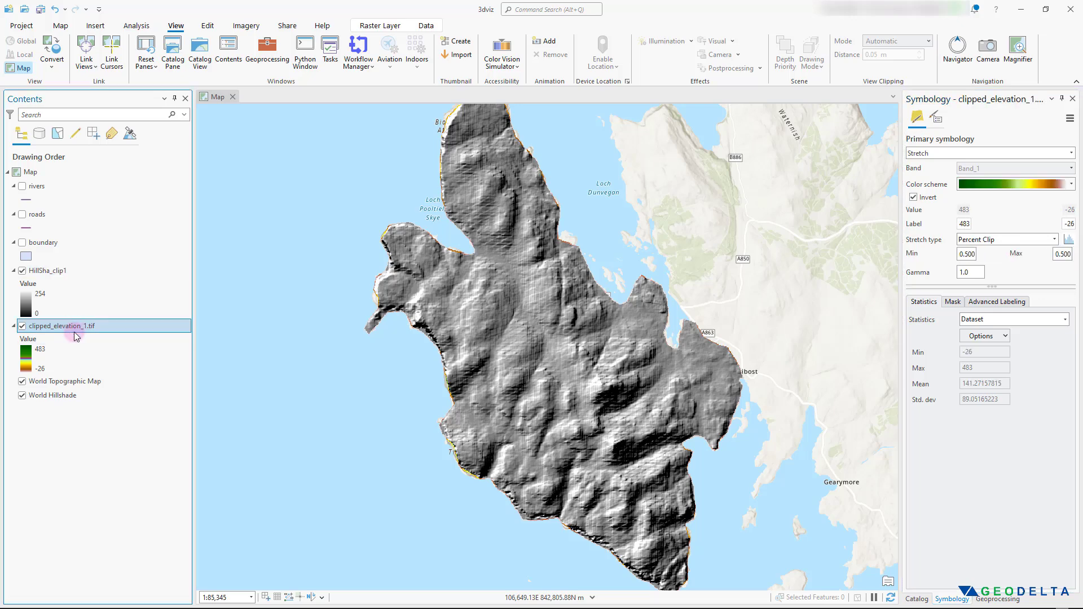
left_click(73, 330)
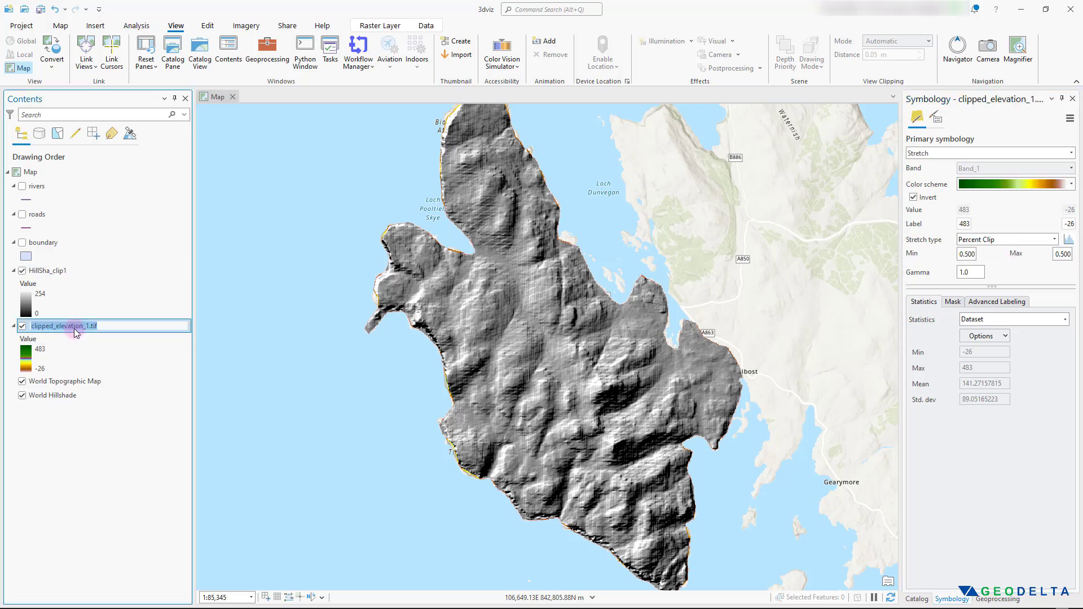
left_click(121, 331)
left_click_drag(120, 330, 90, 269)
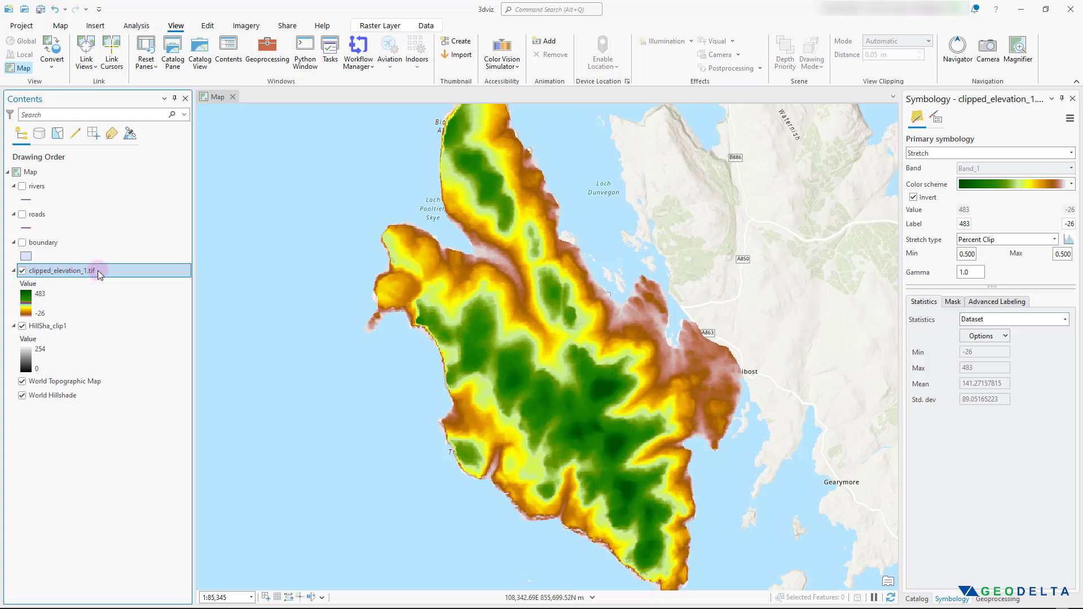
- Set the transparency of the clipped_elevation_1.tif layer to 47.1% and inspect how it blends with the hillshade
left_click(380, 25)
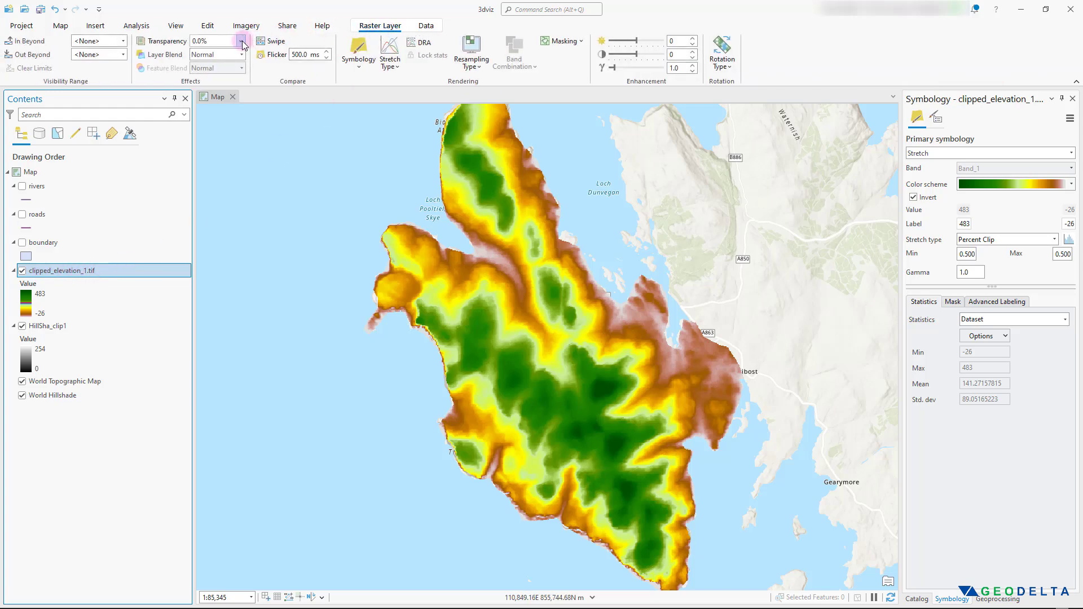
left_click(241, 40)
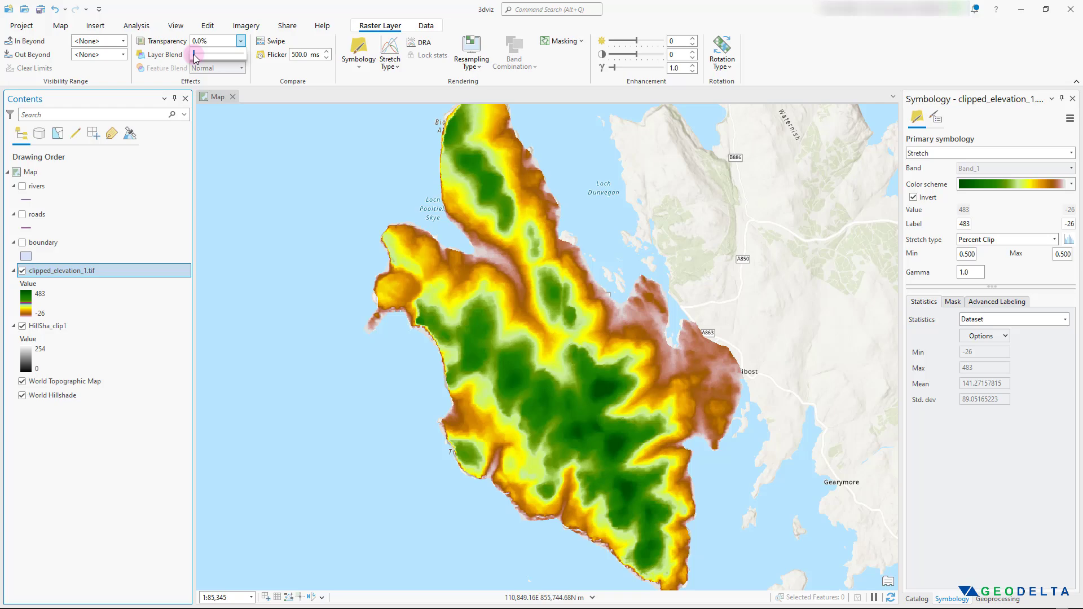
left_click_drag(195, 57, 222, 63)
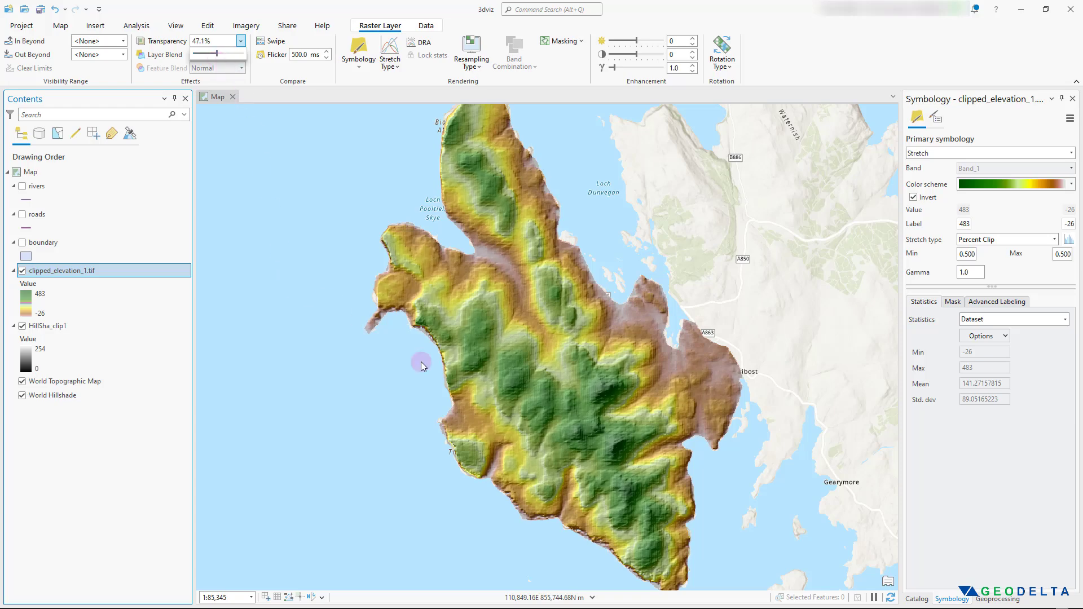
scroll(561, 408, "down", 2)
scroll(561, 407, "up", 4)
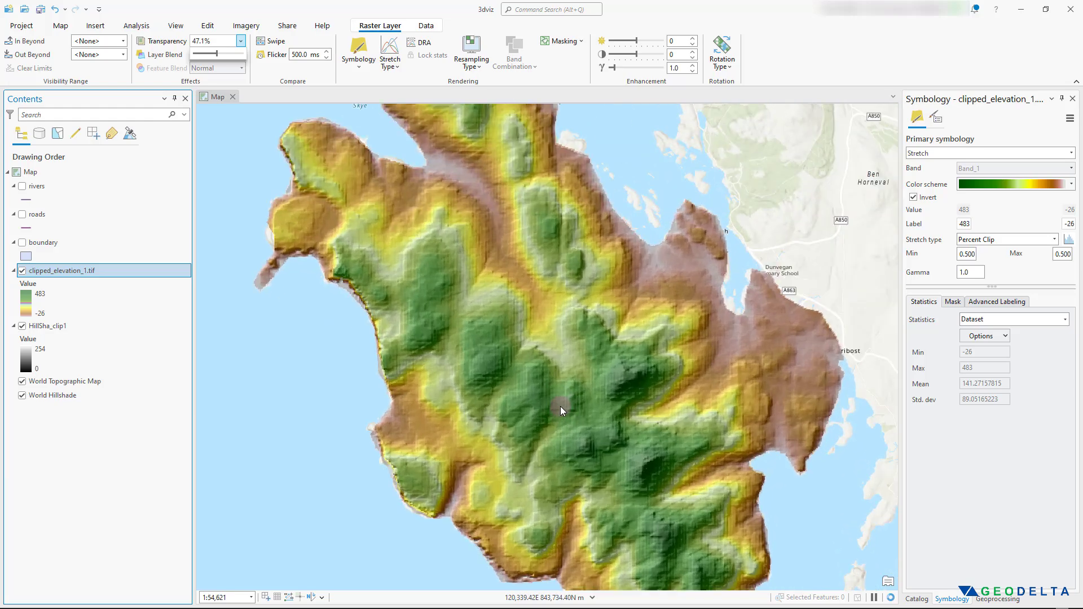
scroll(561, 407, "down", 2)
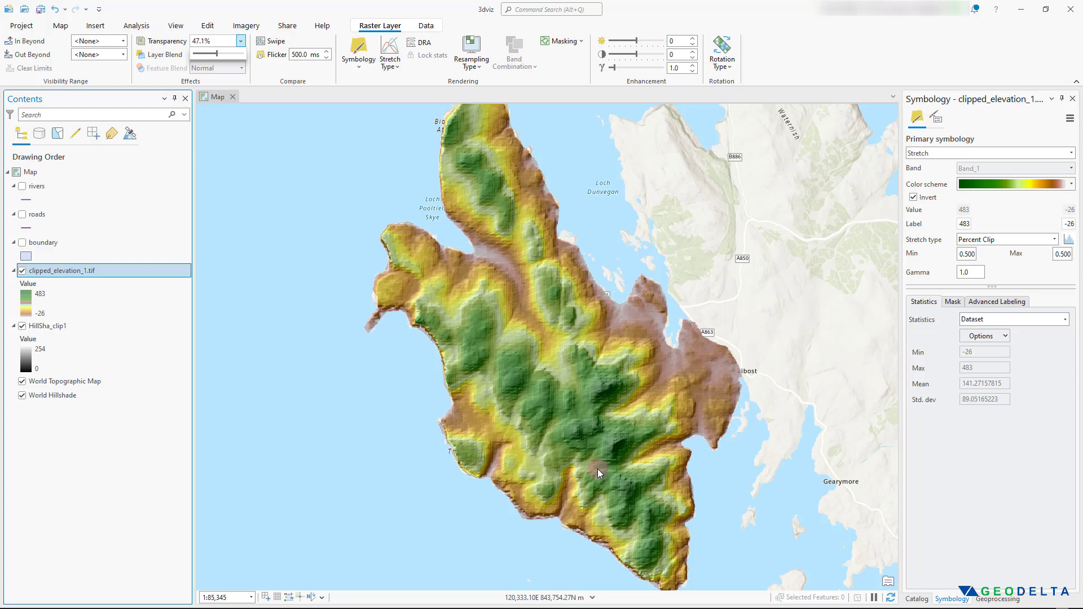
left_click(133, 533)
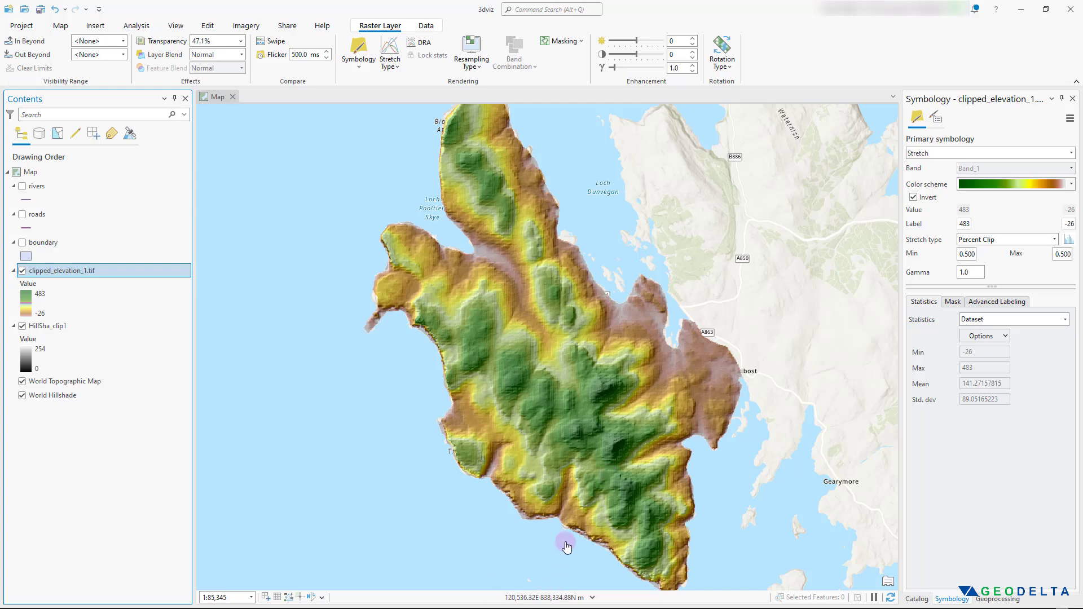
- Add clipped_elevation_1.tif from the 18. 3D visualization folder as an elevation source layer for the ground
left_click(626, 543)
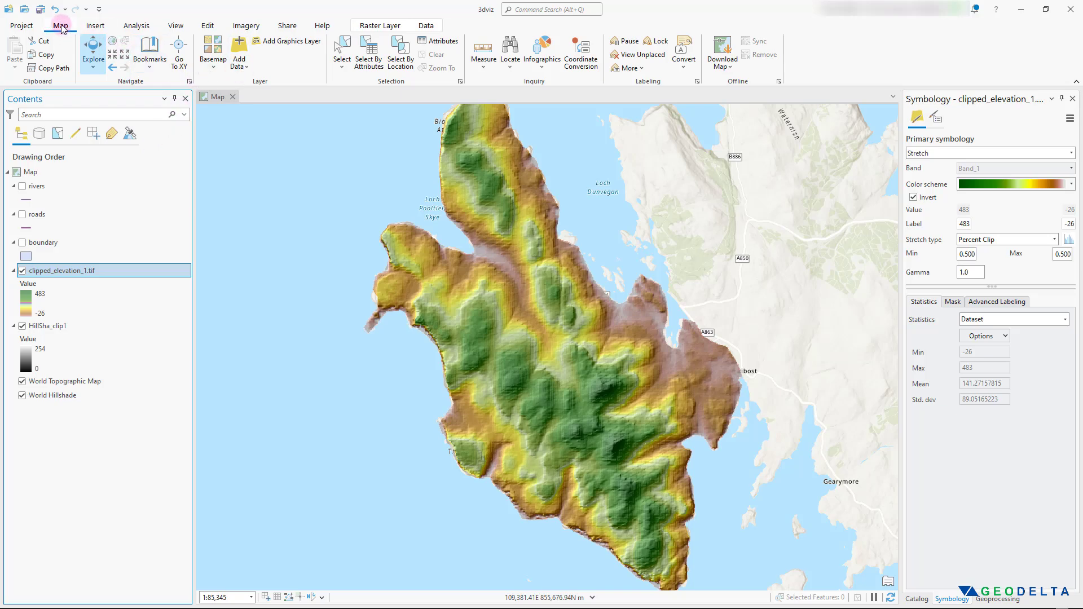
left_click(246, 68)
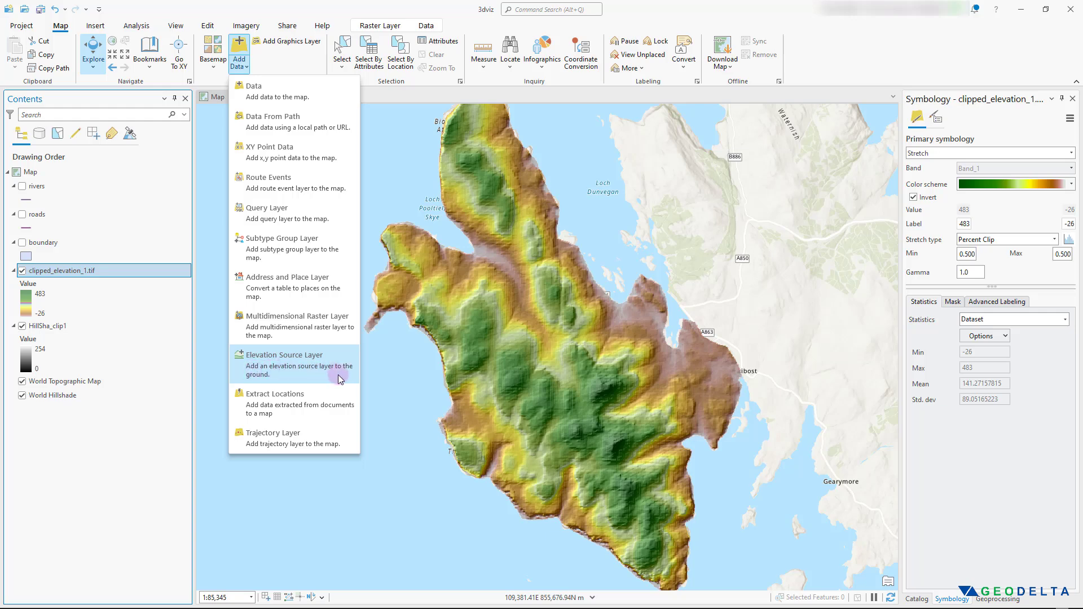
left_click(283, 368)
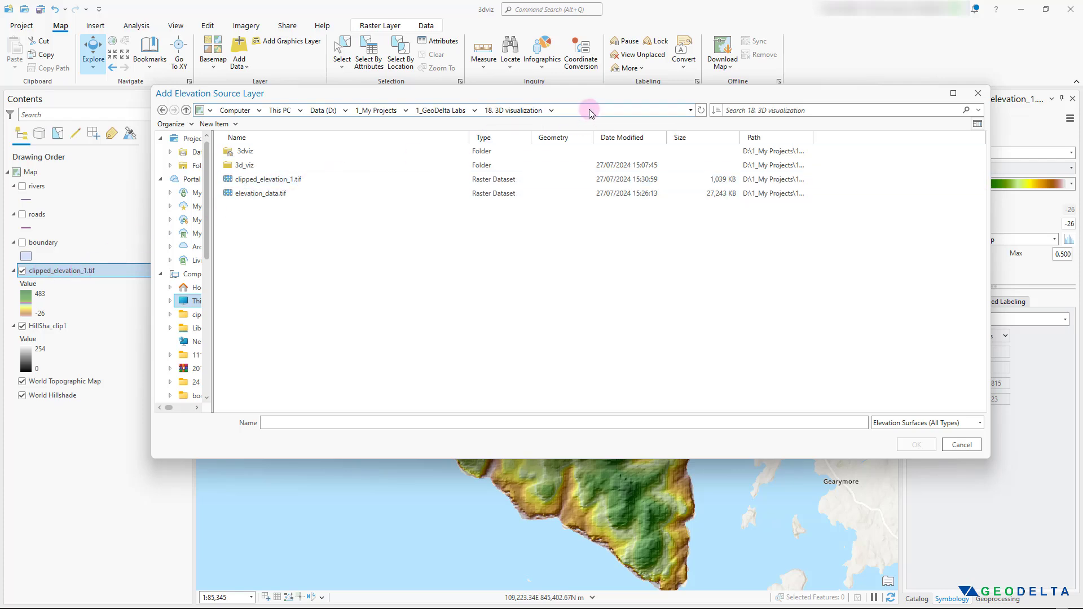
left_click(316, 179)
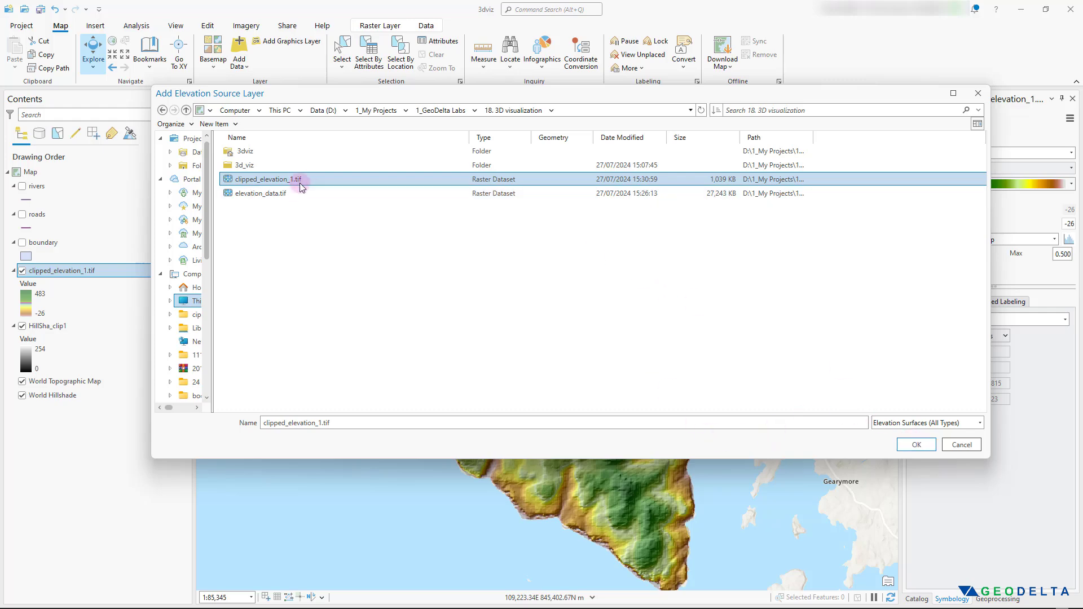
left_click(917, 445)
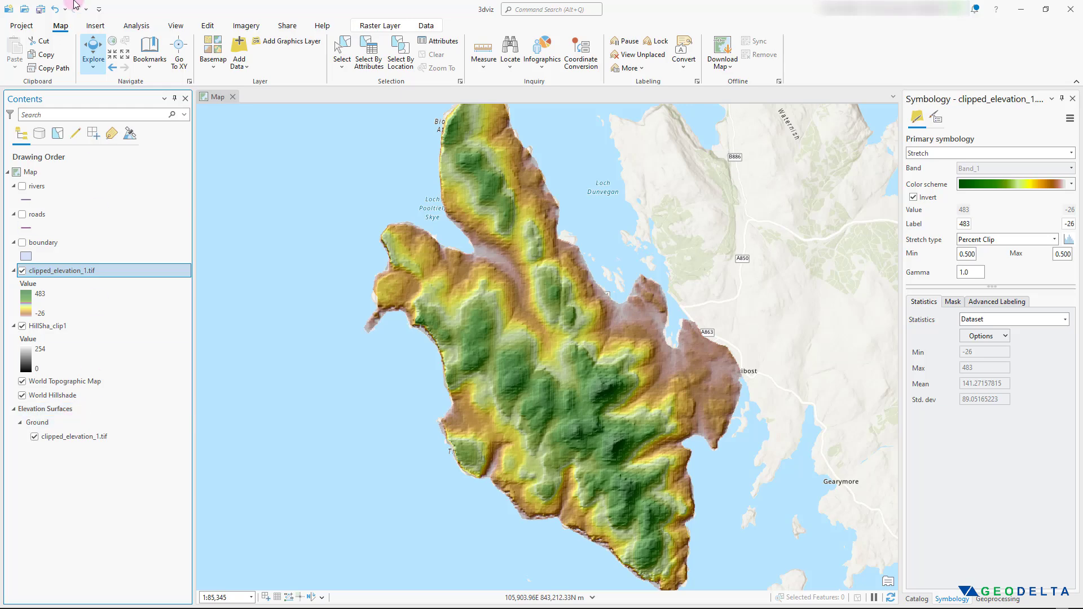
- Convert the 2D map to a local scene and display the new 3D scene
left_click(181, 26)
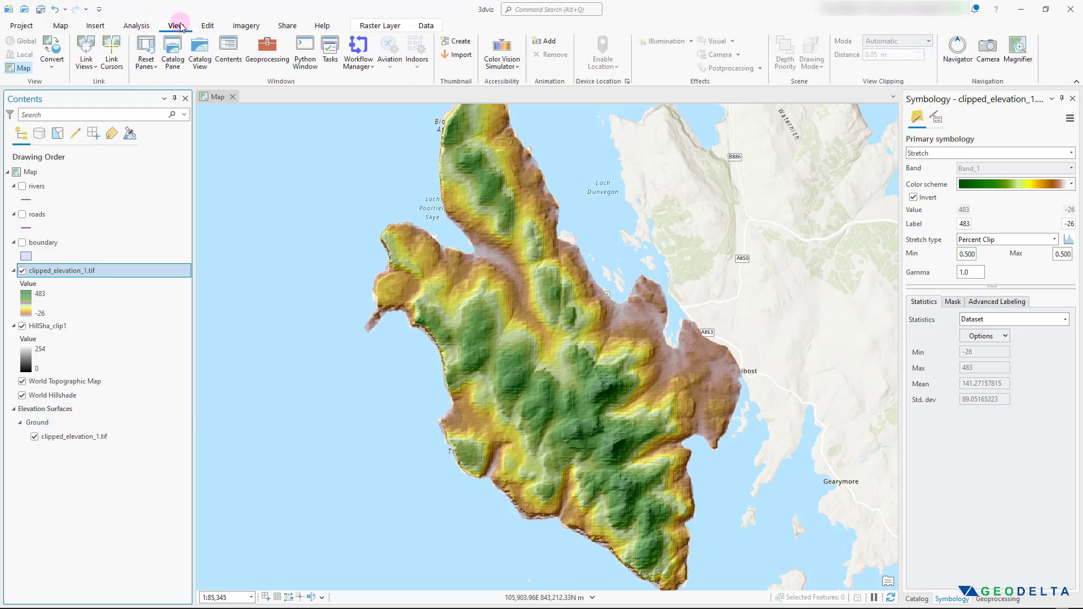
left_click(51, 66)
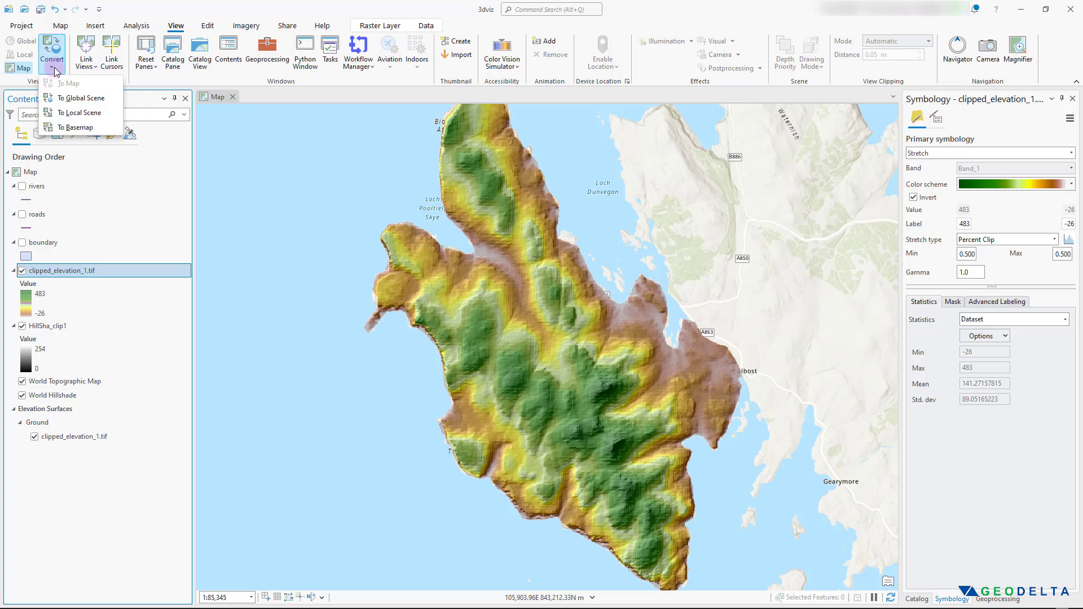
left_click(79, 113)
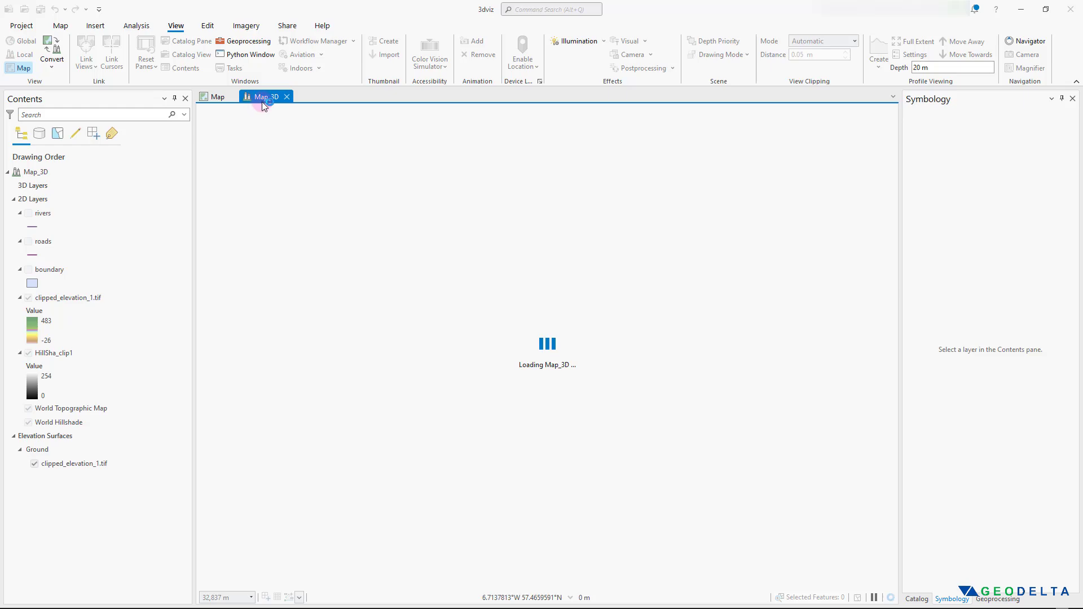
left_click(215, 97)
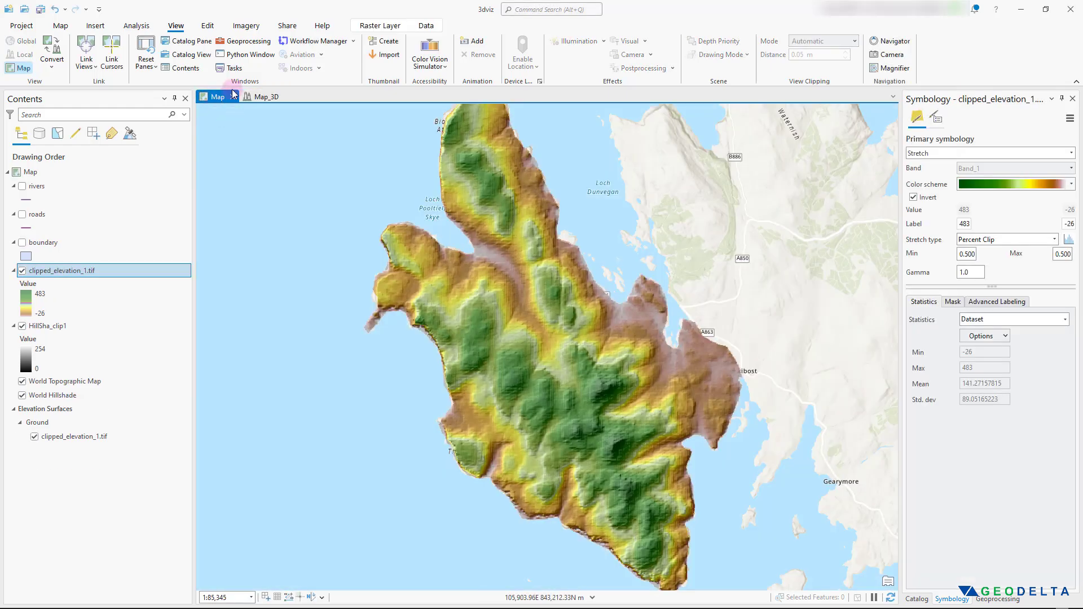
left_click(257, 98)
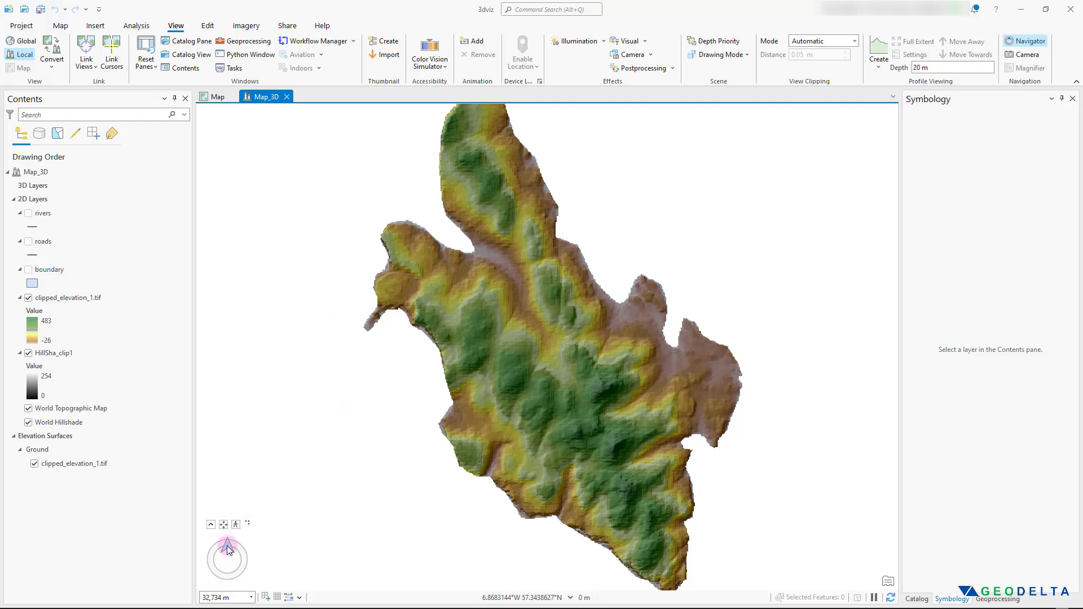
- Tilt, rotate and zoom the 3D scene to examine the terrain relief up close and as a whole
mouse_move(227, 546)
left_mouse_down()
mouse_move(243, 550)
mouse_move(231, 547)
left_mouse_up()
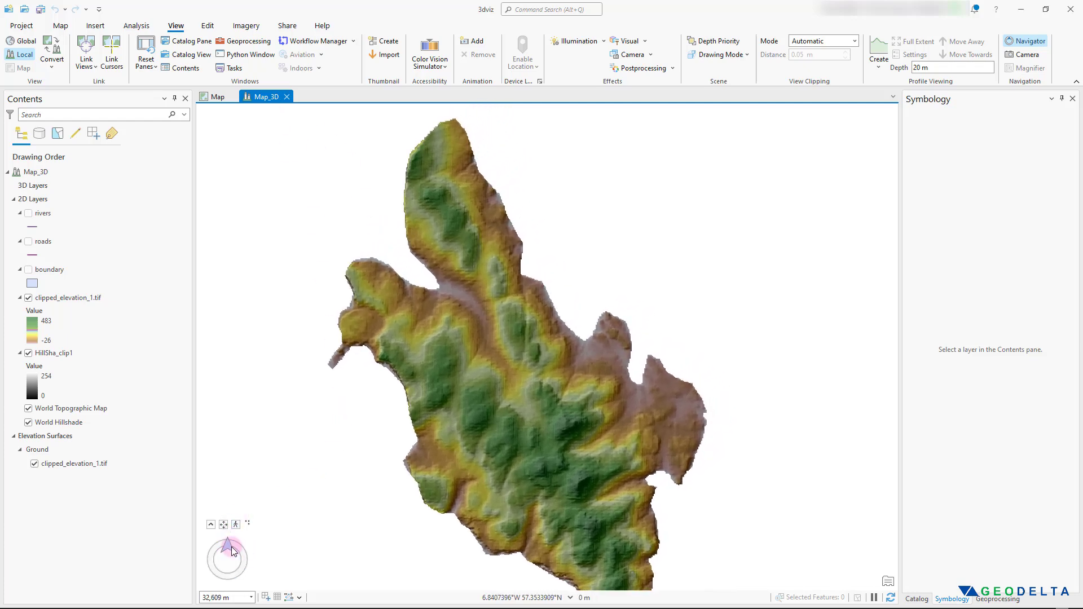
left_click_drag(446, 461, 464, 397)
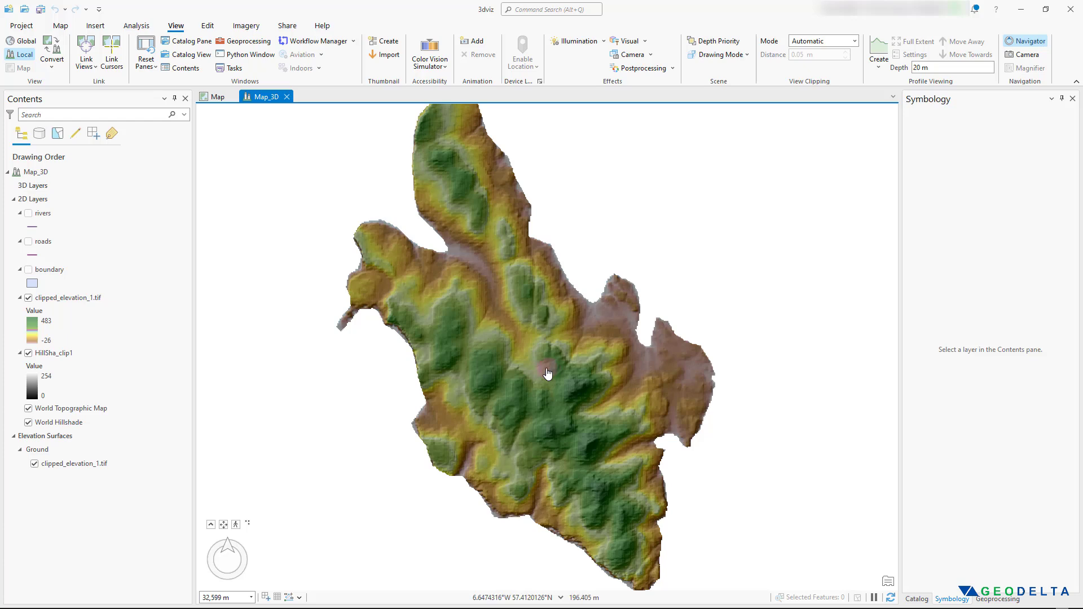
middle_click_drag(553, 378, 546, 302)
middle_click_drag(608, 445, 580, 379)
scroll(587, 381, "up", 3)
scroll(587, 381, "up", 3)
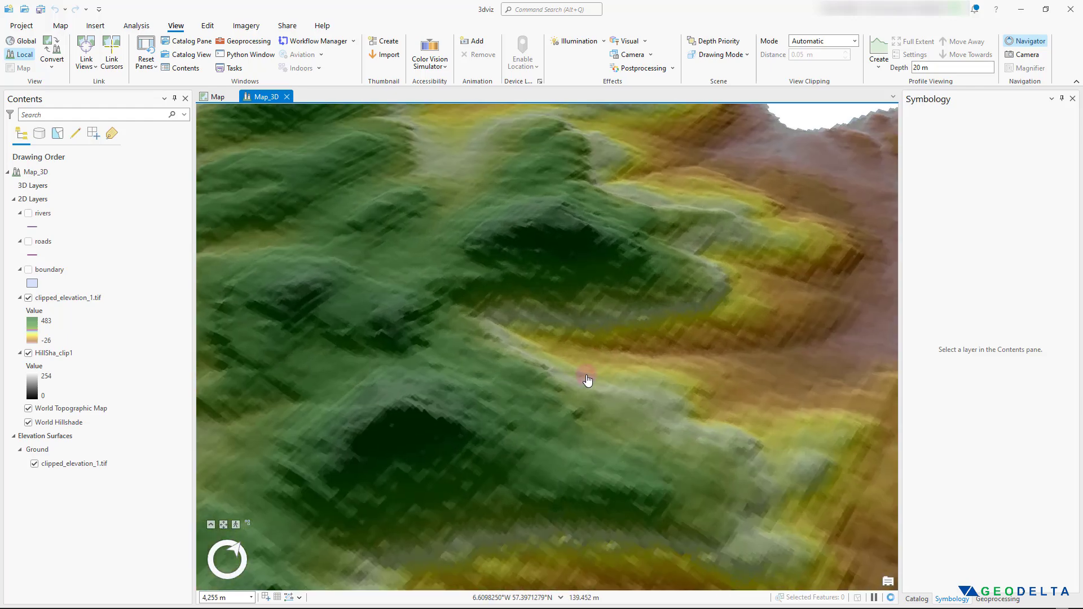
scroll(600, 368, "down", 2)
middle_click_drag(657, 354, 593, 358)
scroll(592, 358, "down", 5)
- Turn off the clipped_elevation_1.tif ground surface to compare the terrain without it, and turn the surface back on
left_click(34, 465)
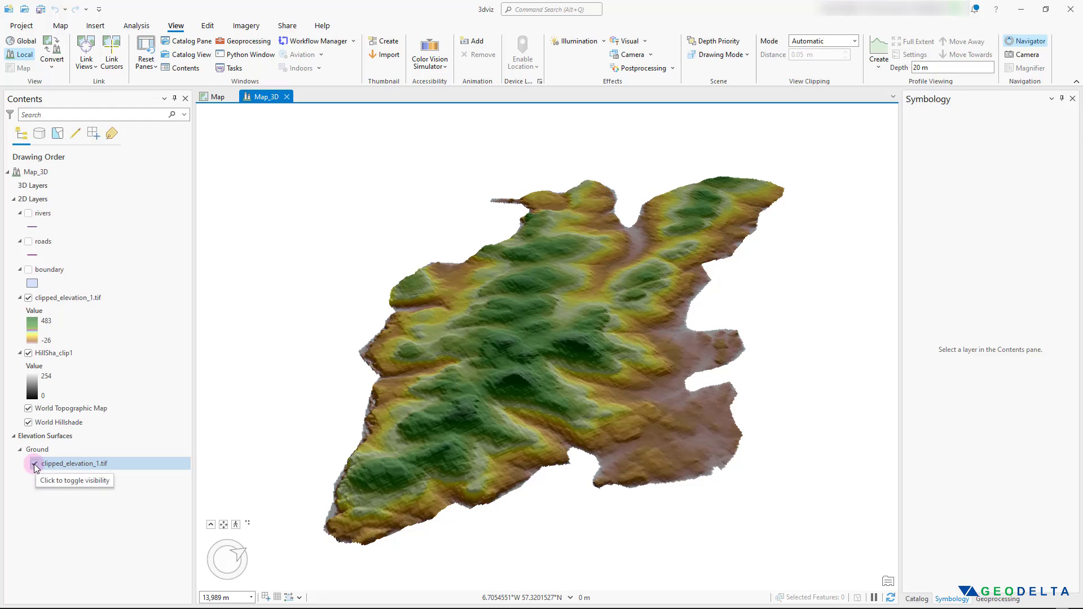
left_click(33, 465)
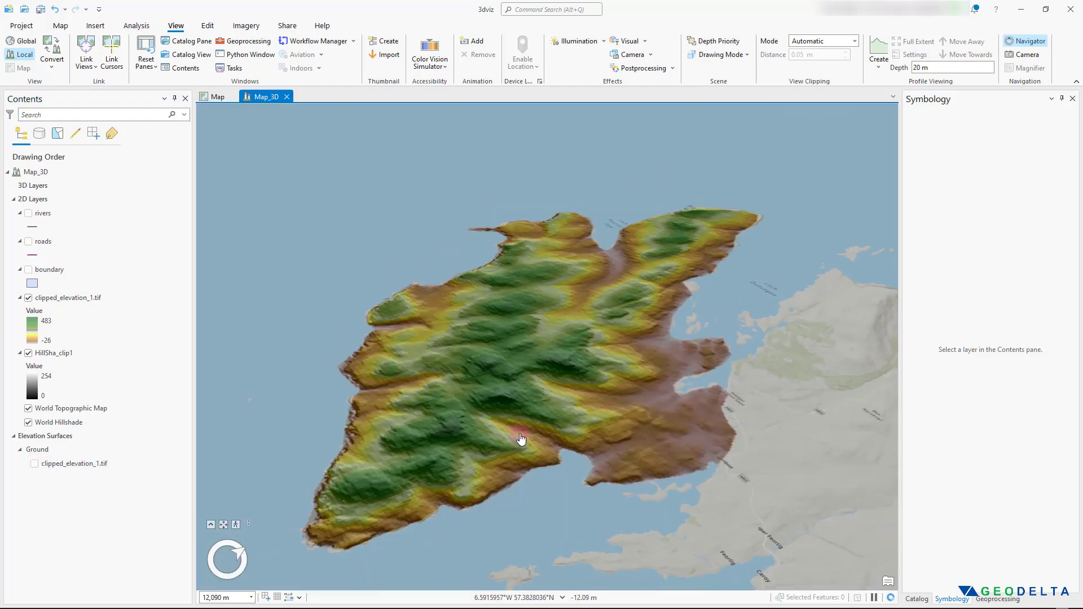
mouse_move(519, 435)
left_mouse_down()
mouse_move(532, 524)
mouse_move(523, 375)
mouse_move(529, 430)
left_mouse_up()
middle_click_drag(530, 430, 476, 458)
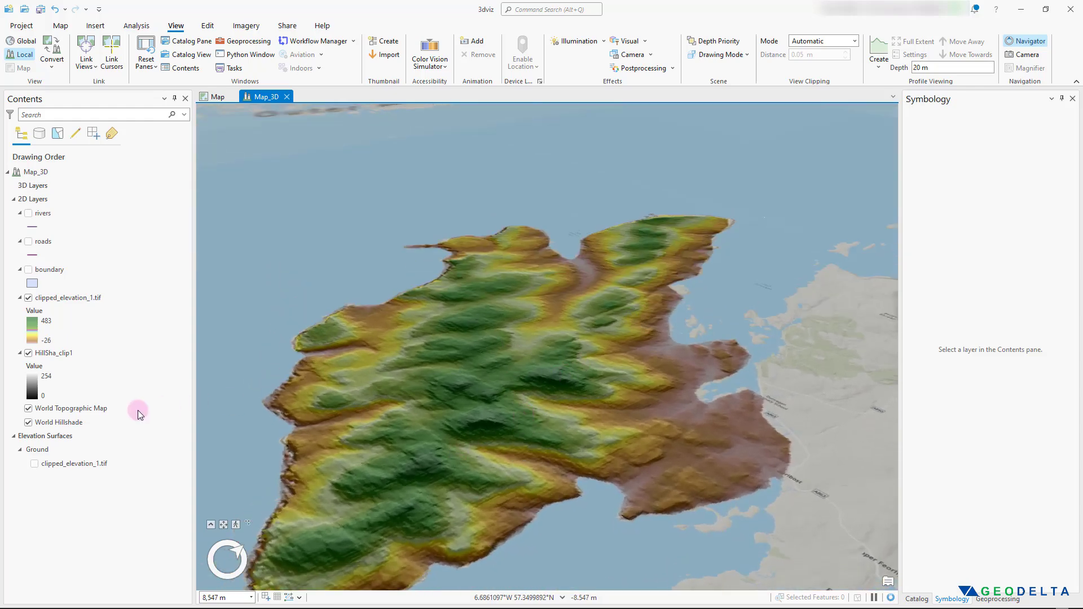
left_click(37, 464)
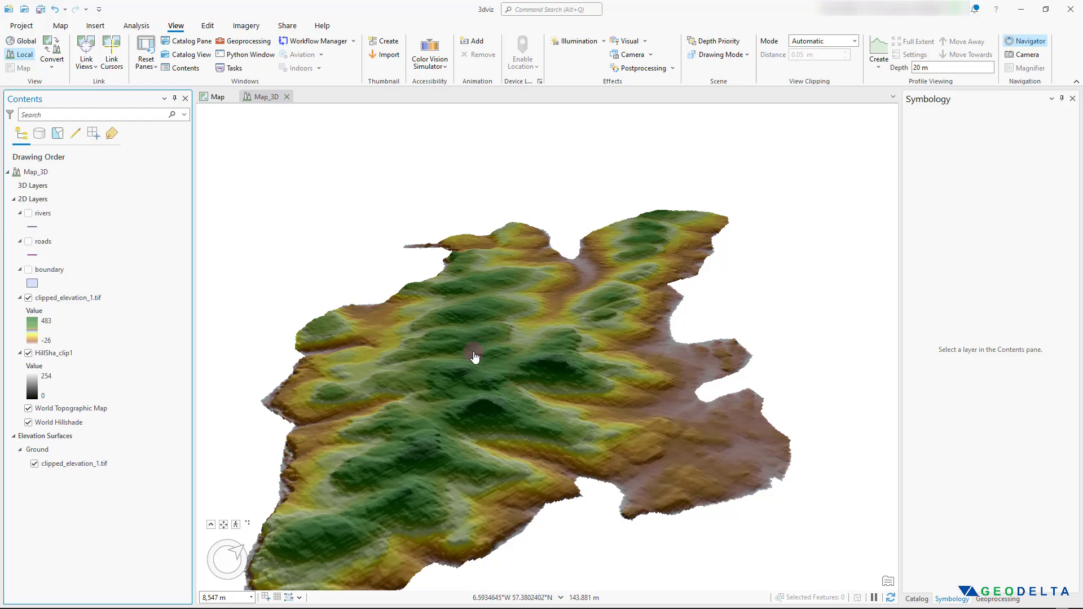
mouse_move(494, 442)
middle_mouse_down()
mouse_move(478, 419)
mouse_move(481, 435)
middle_mouse_up()
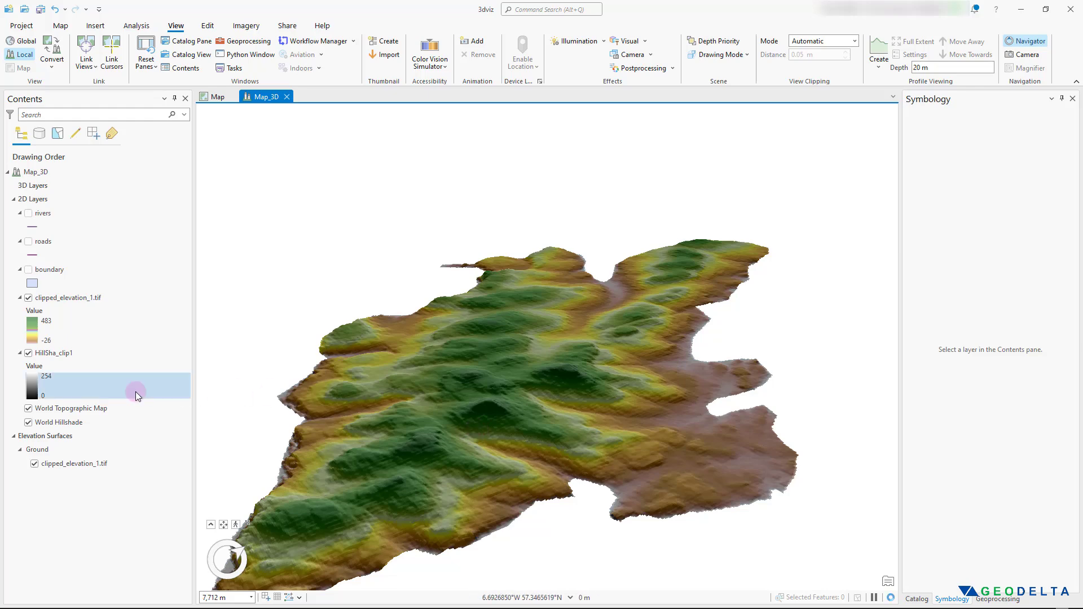
- Set the Ground elevation surface's vertical exaggeration first to 2.00 and finally to 3.00
left_click(38, 451)
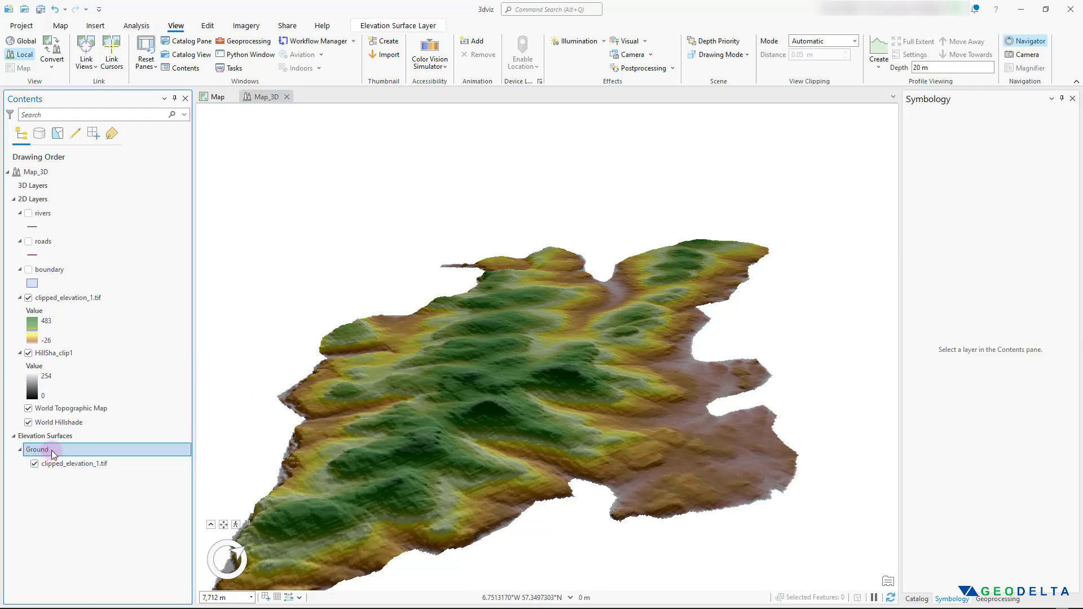
left_click(399, 25)
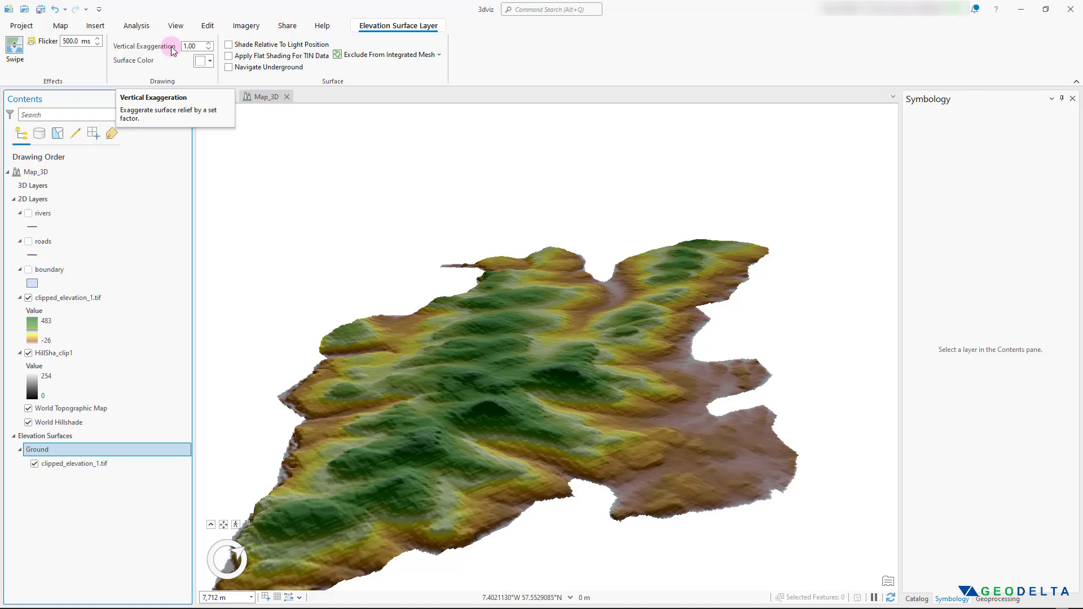
left_click(209, 44)
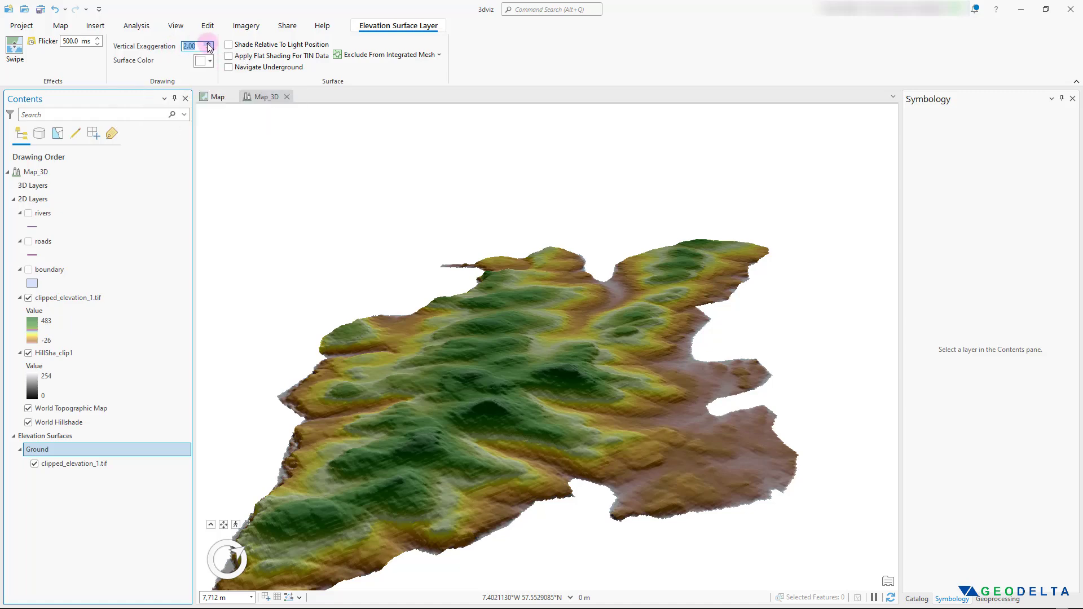
left_click(542, 404)
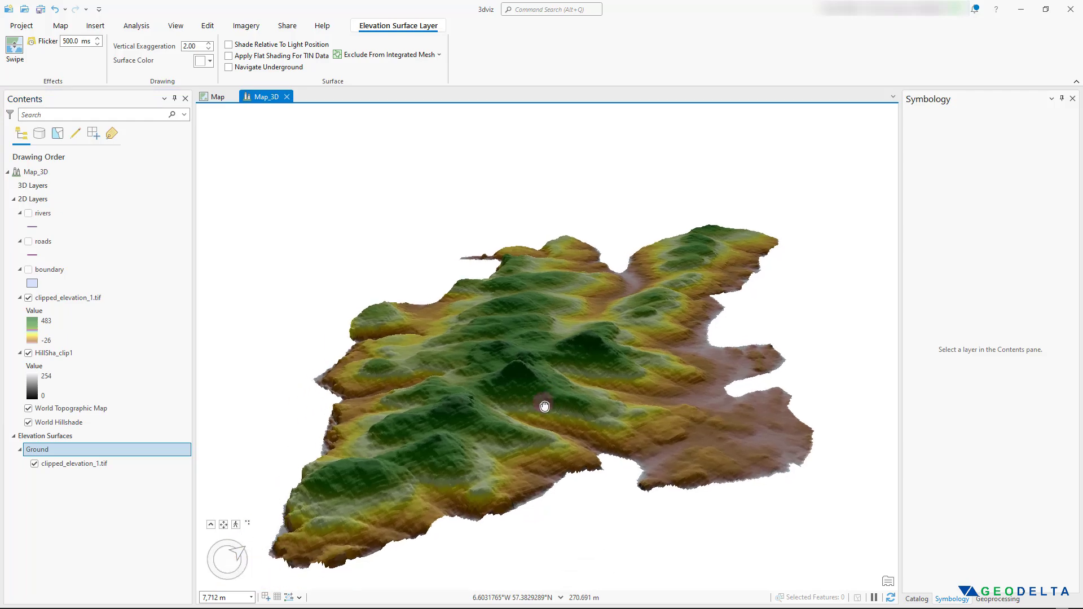
left_click(210, 43)
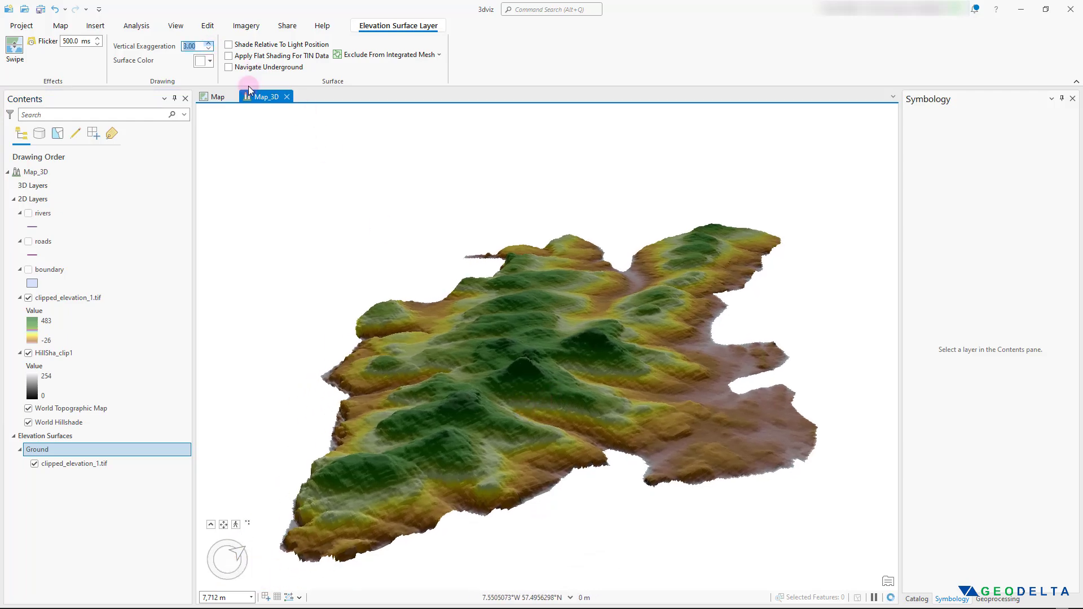
left_click(522, 371)
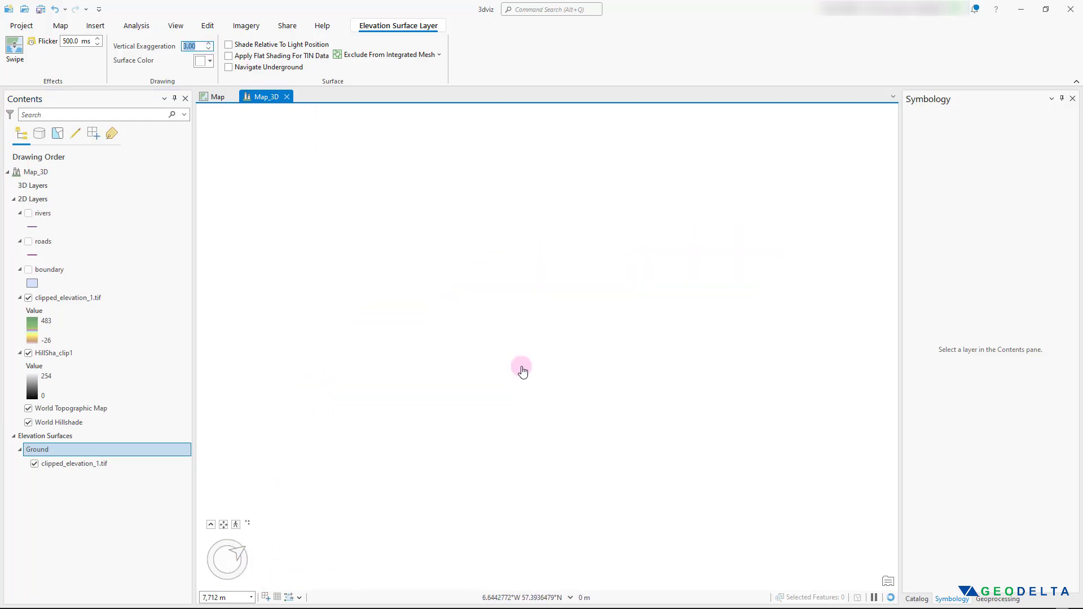
left_click_drag(533, 399, 527, 450)
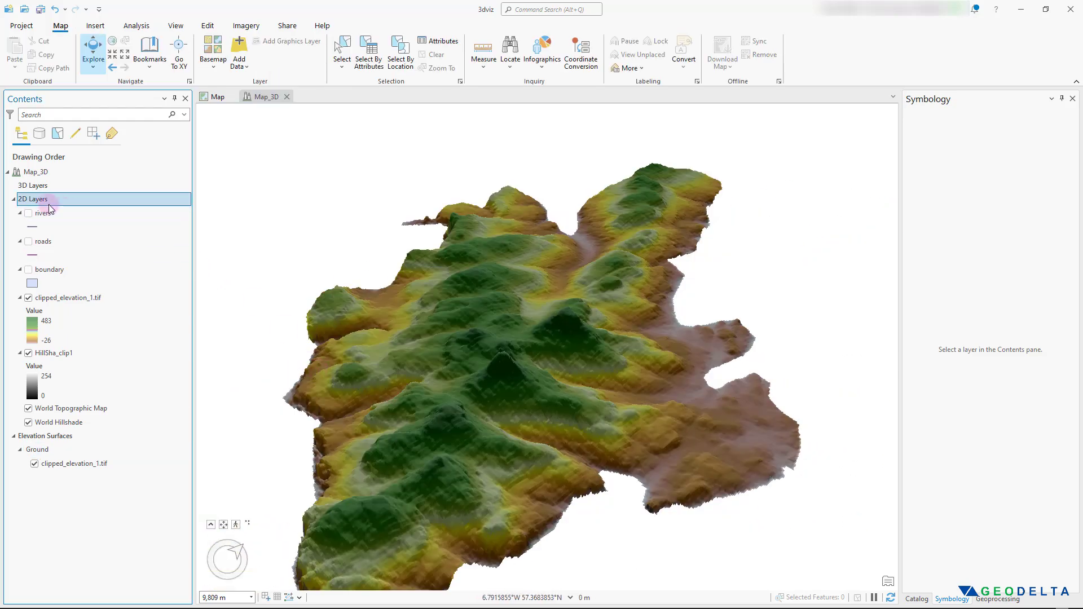
left_click(26, 199)
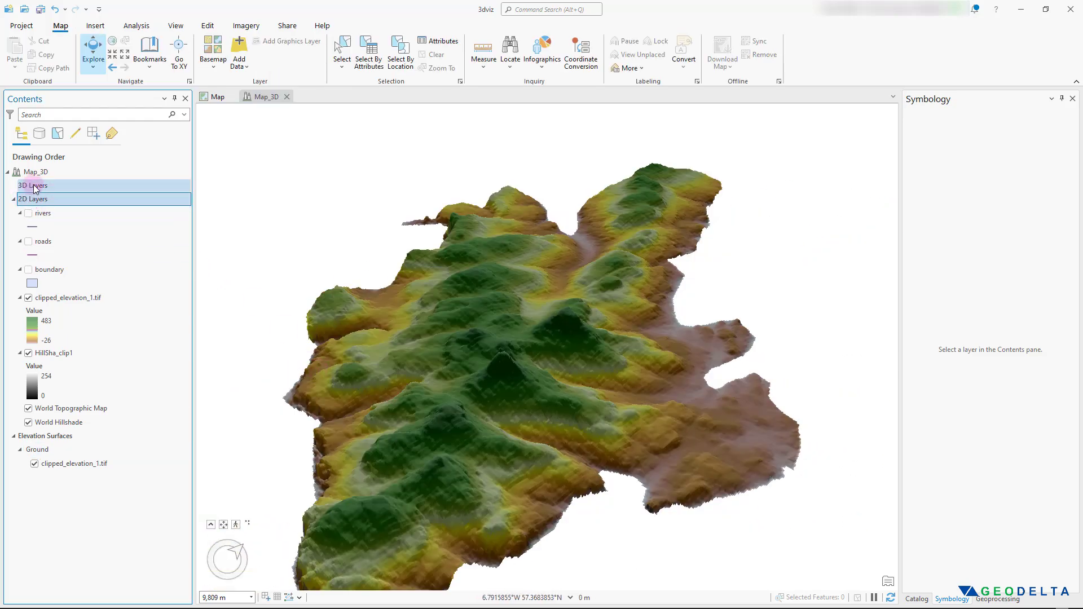
left_click(39, 185)
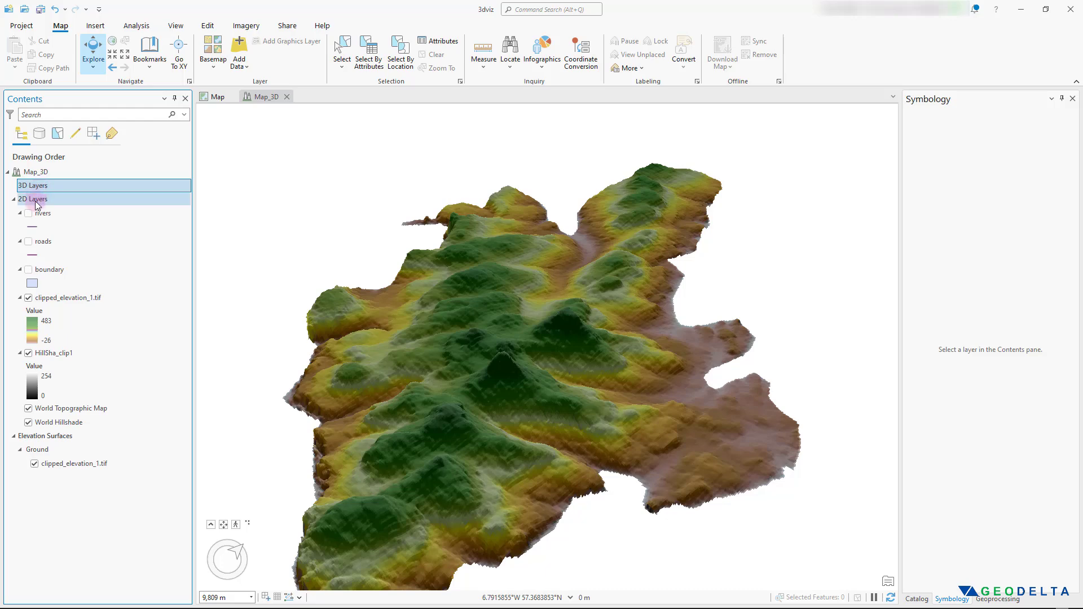
left_click(38, 201)
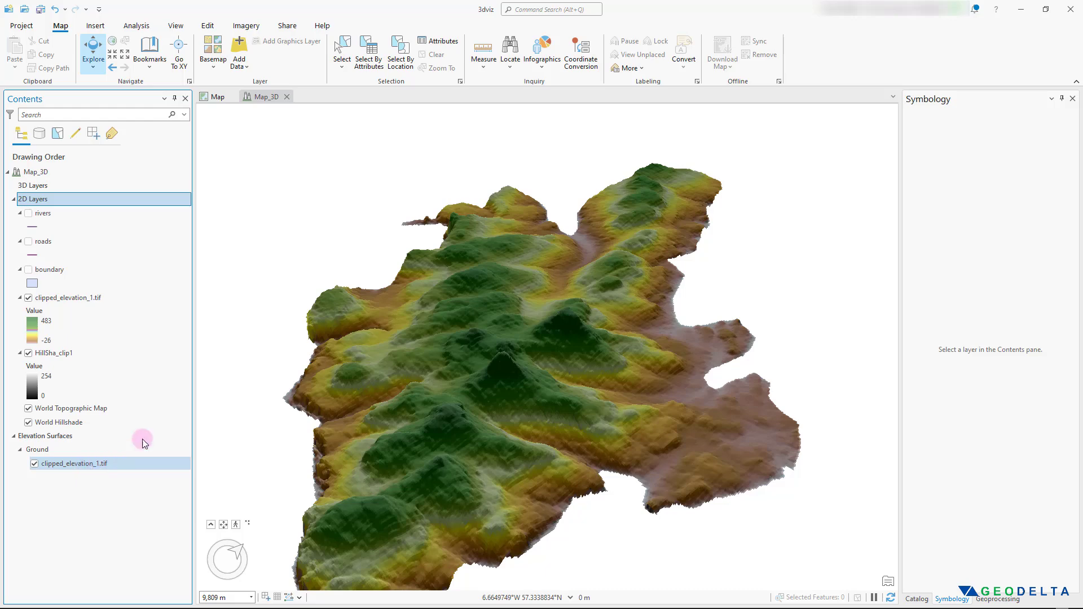
- Turn off the clipped_elevation_1.tif and HillSha_clip1 2D layers to view the basemap on the terrain, and turn both back on
left_click(29, 298)
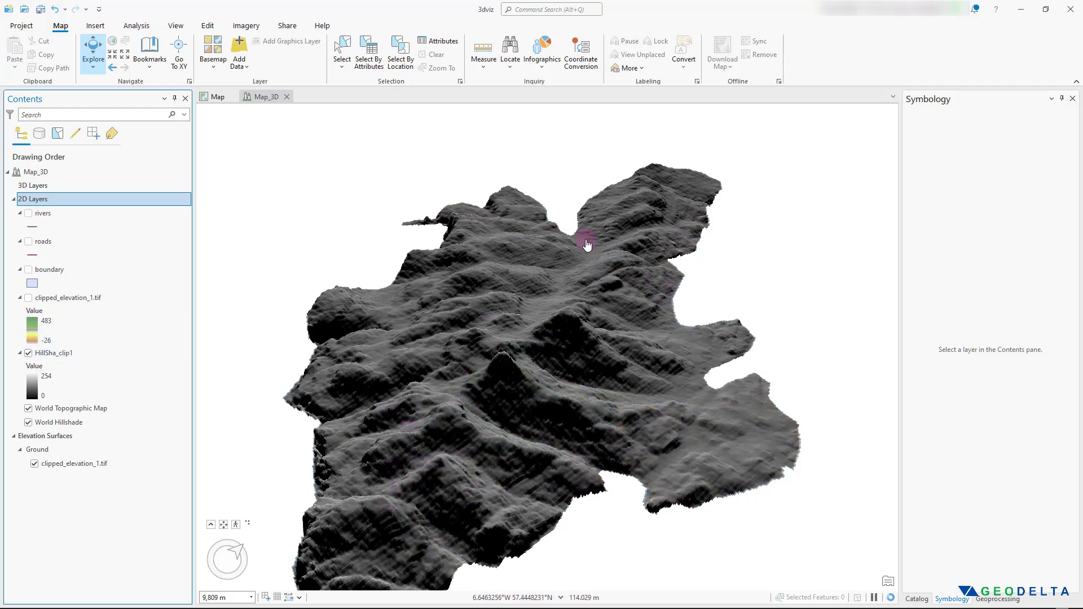
left_click(28, 353)
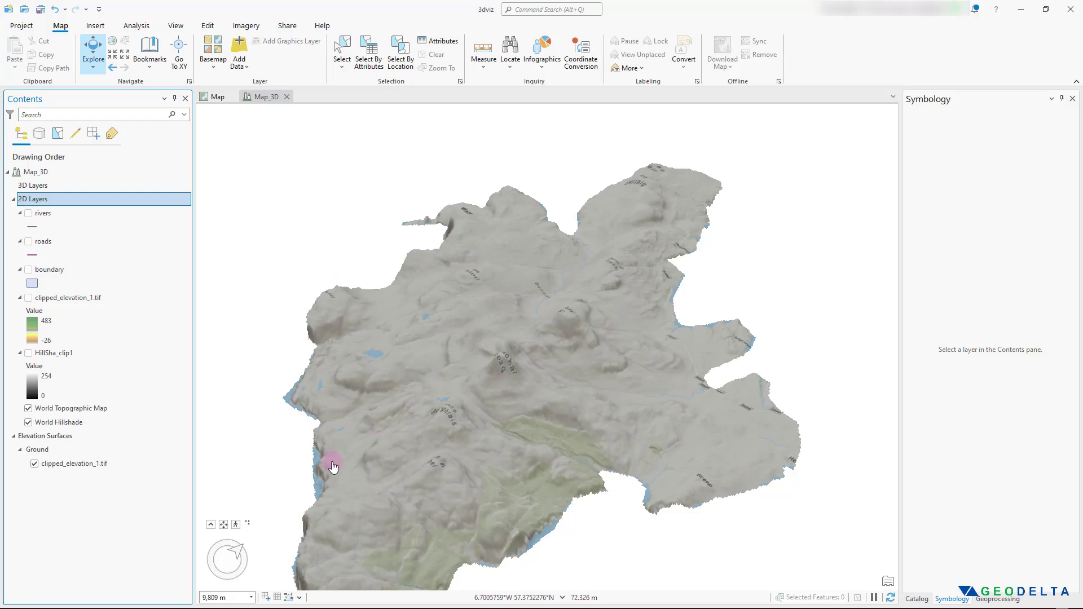
left_click(29, 354)
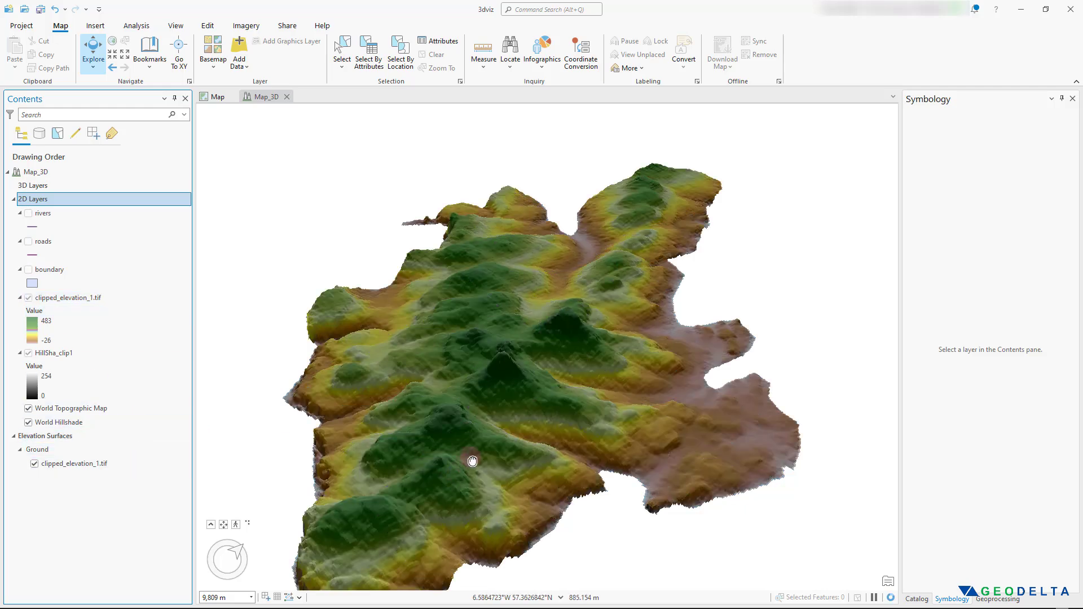
mouse_move(515, 459)
middle_mouse_down()
mouse_move(458, 456)
mouse_move(500, 469)
middle_mouse_up()
left_click_drag(501, 469, 439, 471)
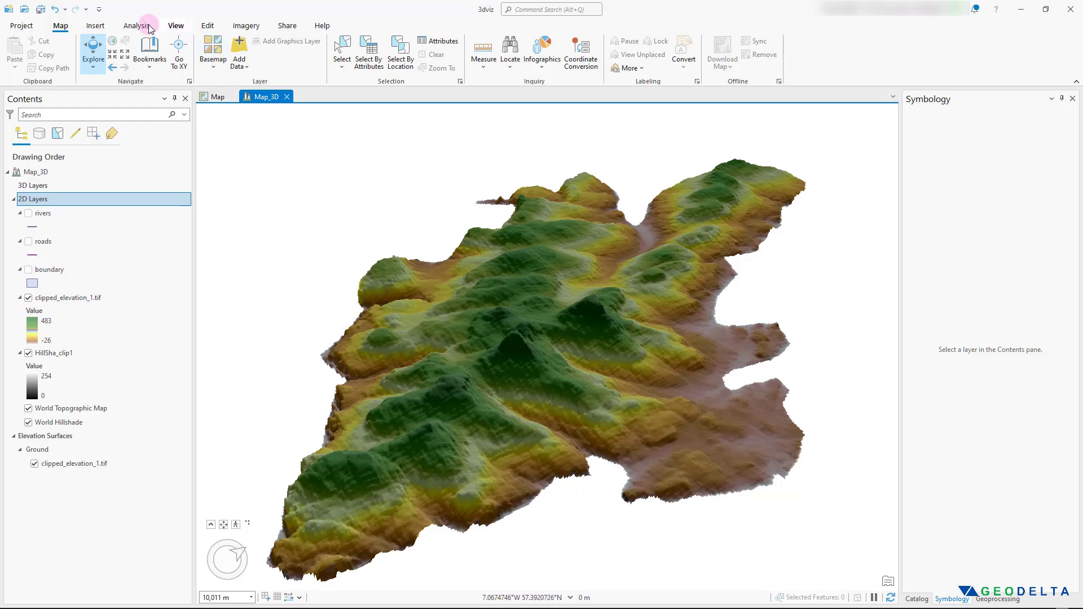
- Add rivers.shp from the 18. 3D visualization folder to the top of the scene's 2D layers
left_click(179, 27)
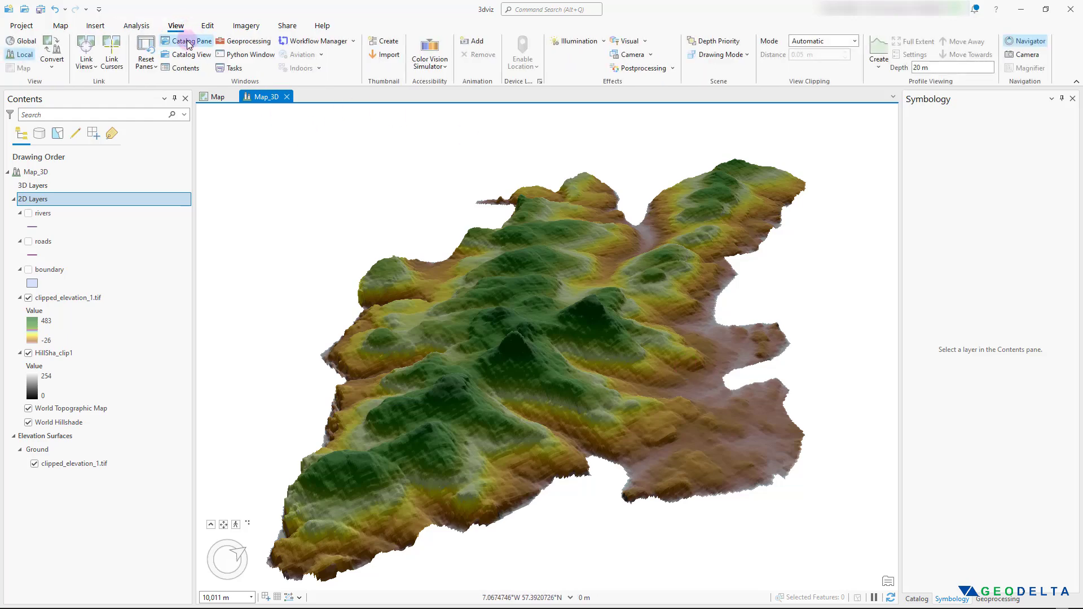
left_click(185, 41)
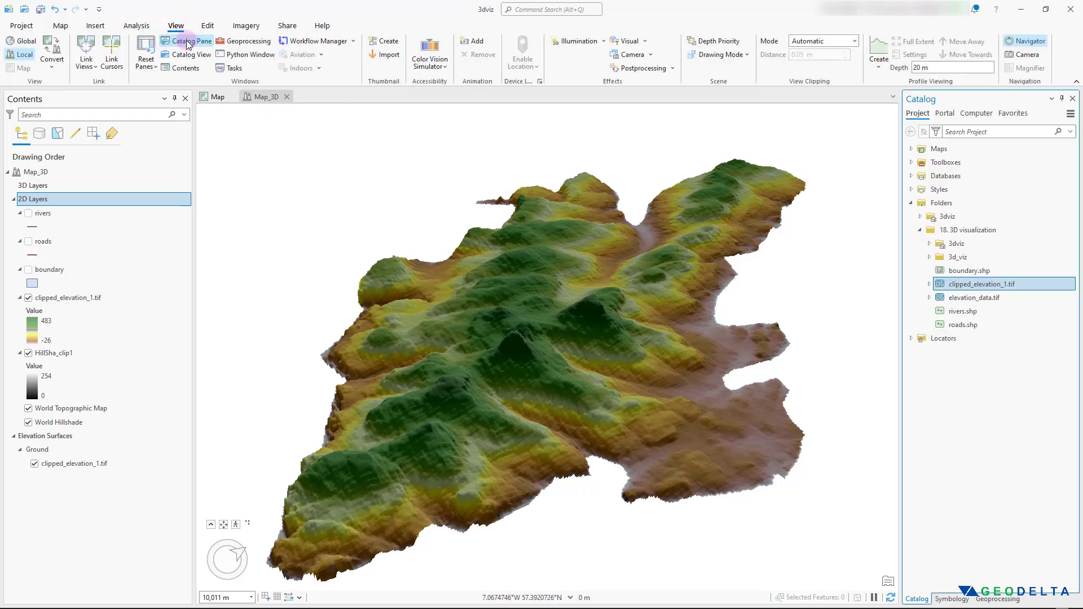
left_click(971, 315)
left_click_drag(979, 317, 131, 204)
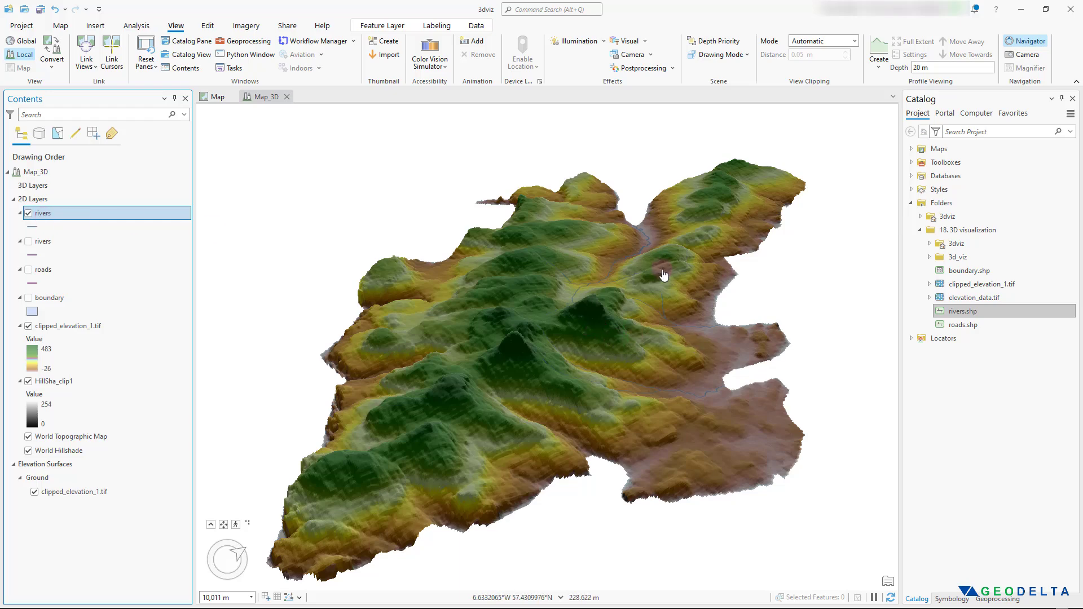
scroll(653, 368, "up", 2)
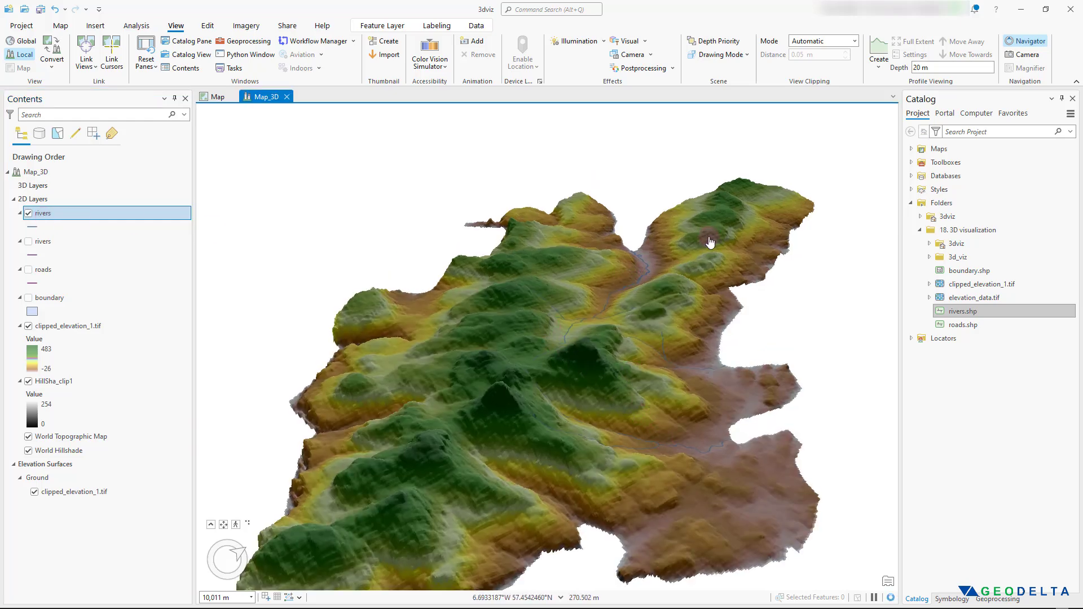
scroll(597, 401, "up", 3)
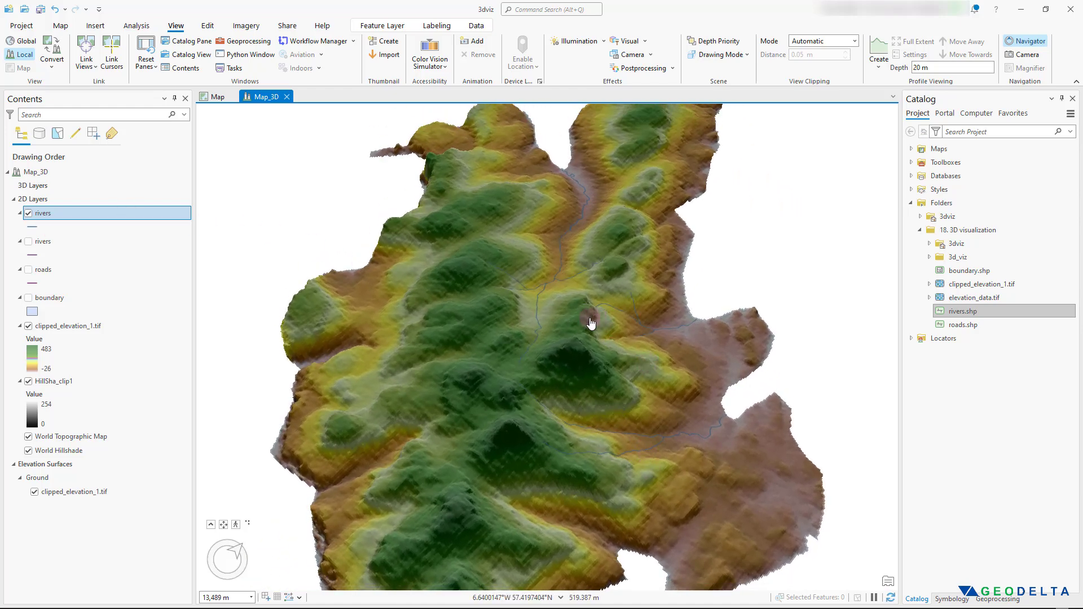
- Change the newly added rivers layer's line symbol to bright blue with a width of 1.5 pt and apply it
left_click(35, 226)
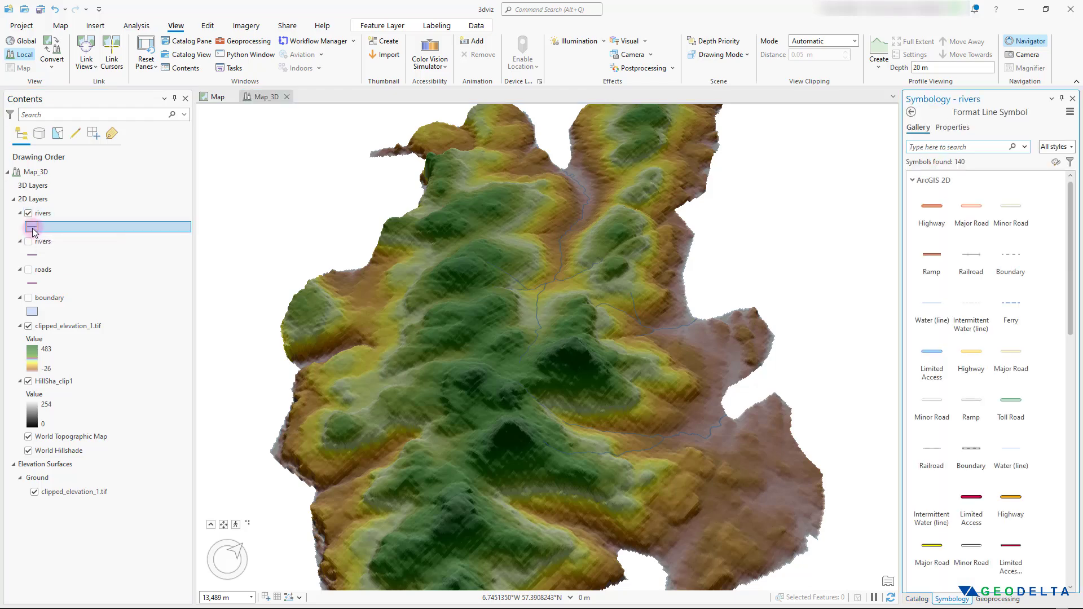
left_click(954, 129)
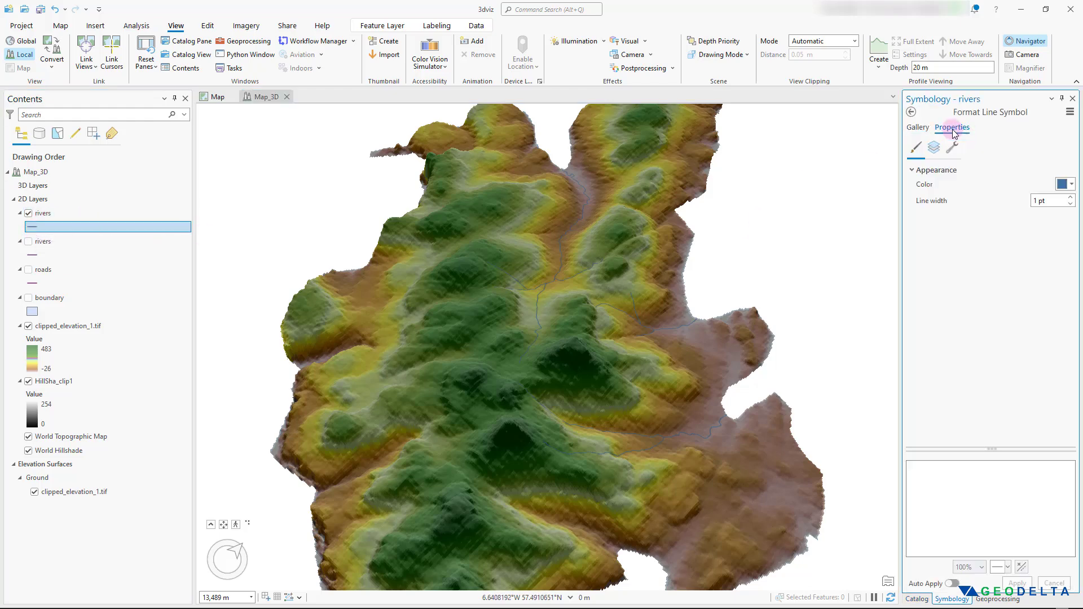
left_click(1069, 186)
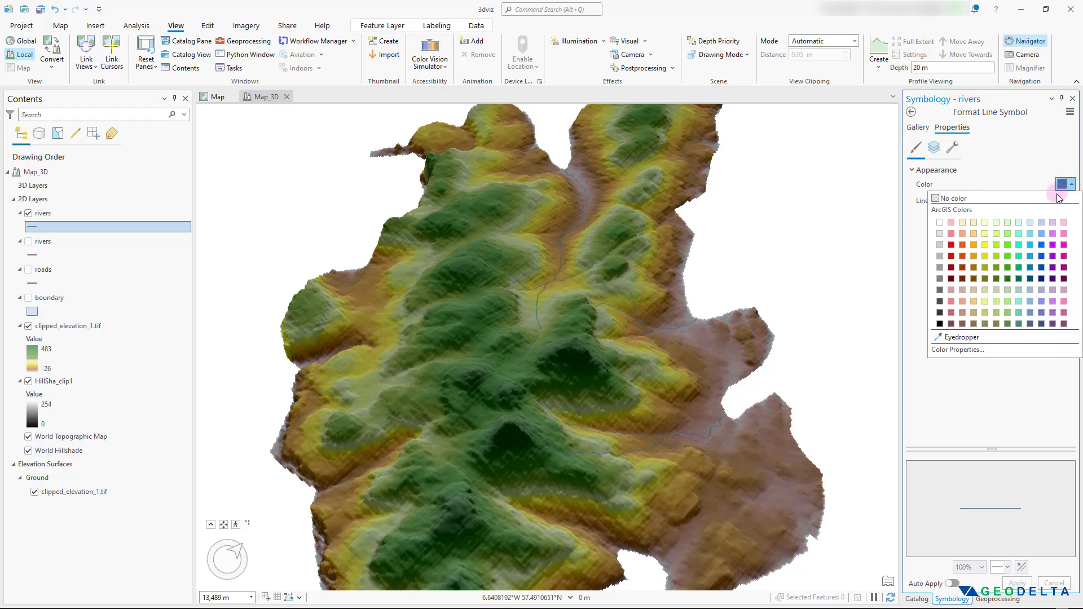
left_click(1043, 257)
double_click(1040, 200)
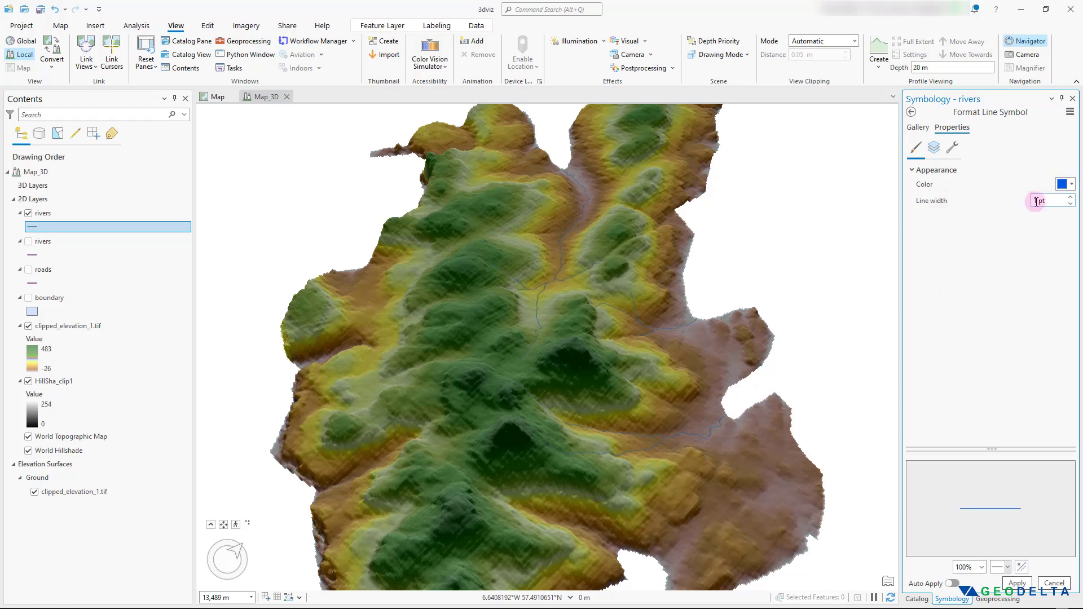
type("0.5")
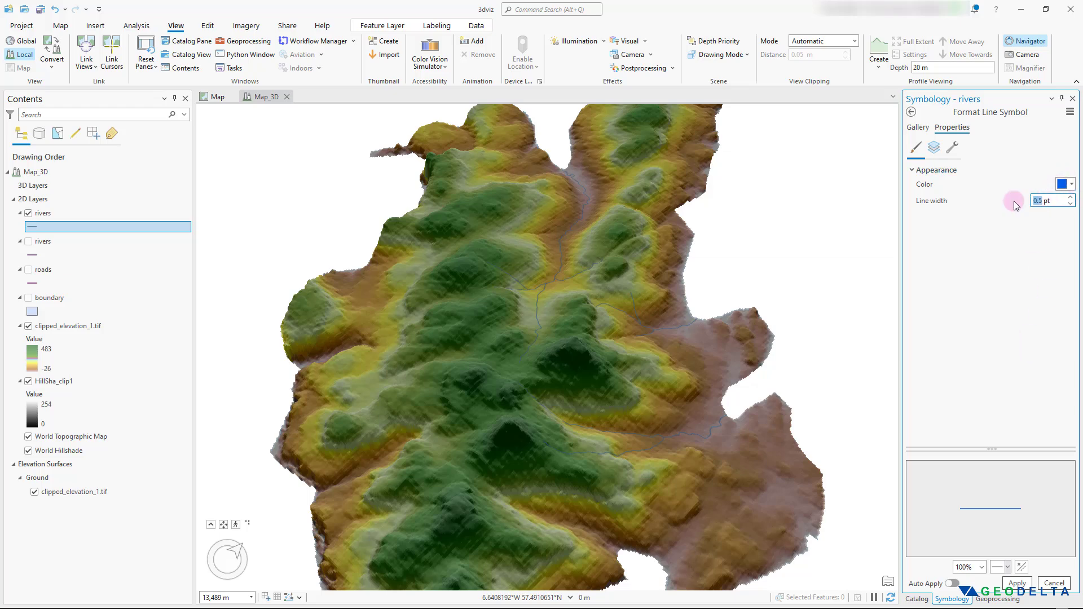
type("0")
key("BackSpace")
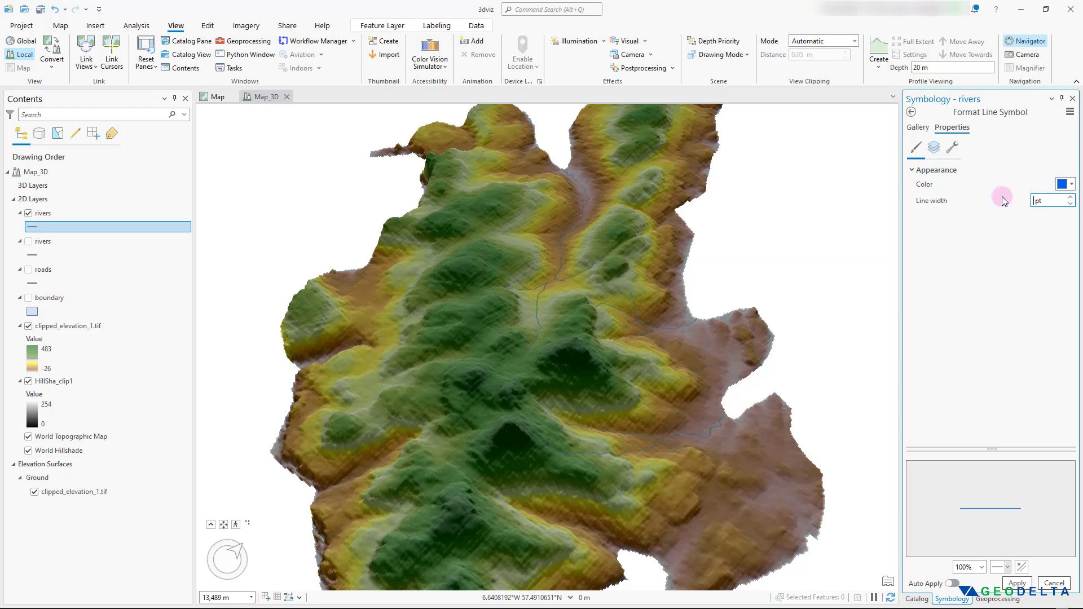
type("1.5")
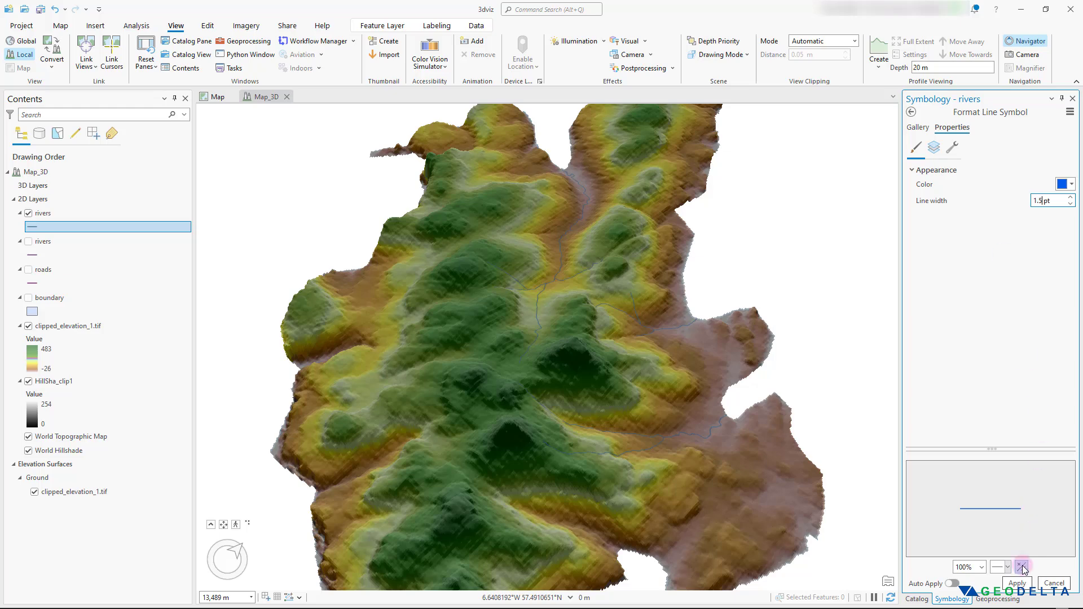
left_click(1017, 583)
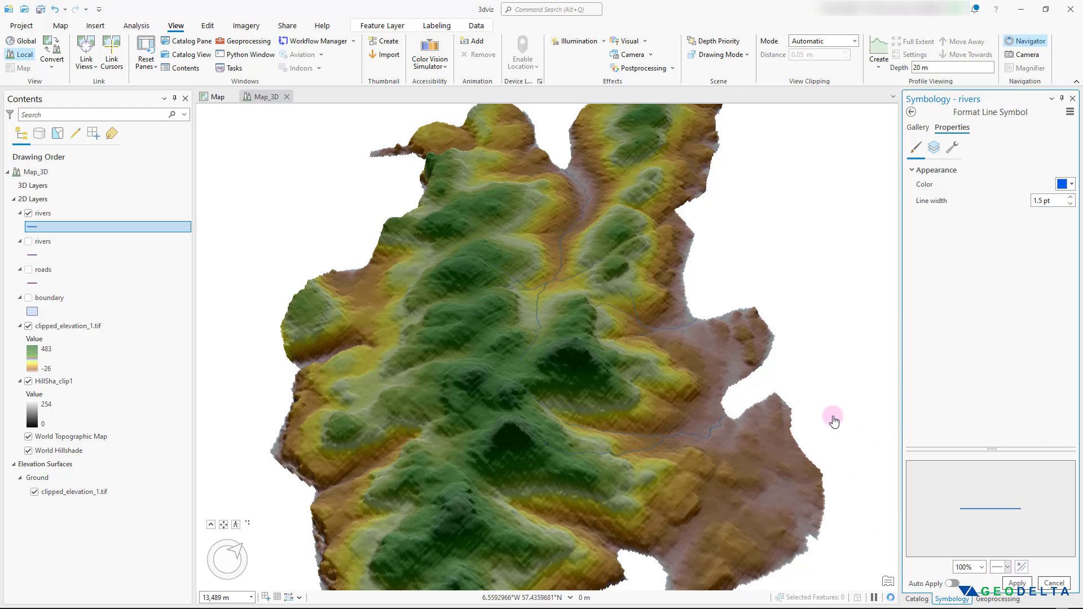
- Set the rivers layer's line width to 3 pt, apply it and inspect the rivers along the terrain valleys
left_click_drag(842, 432, 698, 476)
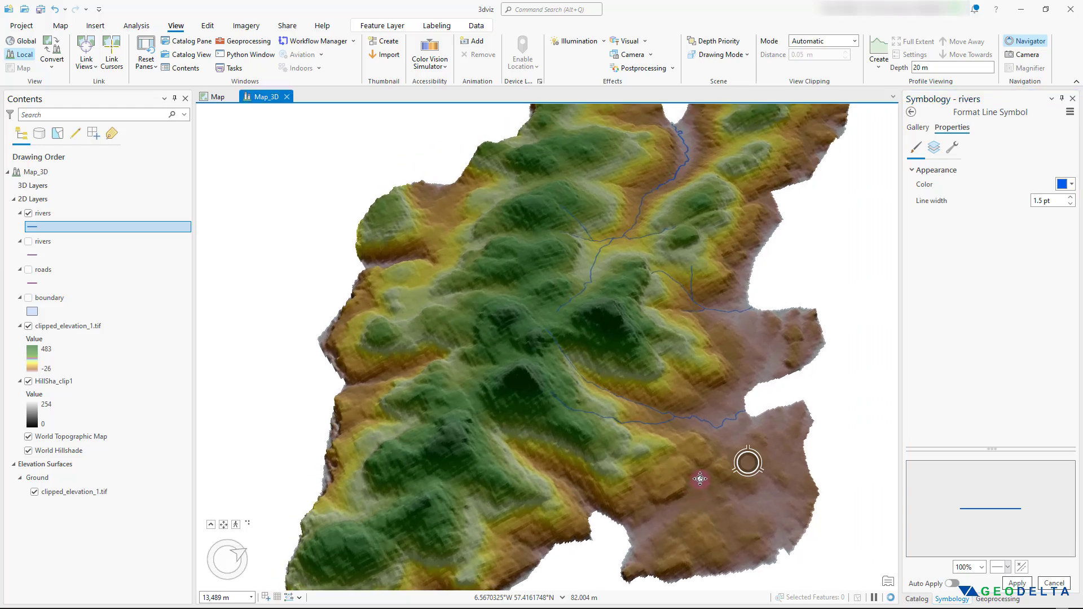
left_click_drag(652, 309, 589, 334)
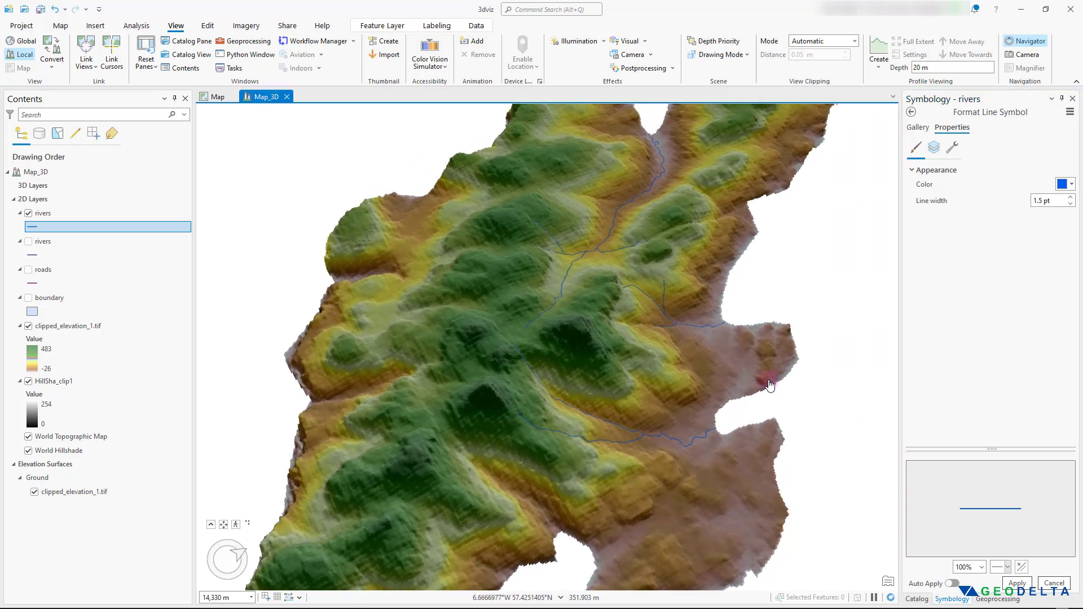
double_click(1044, 200)
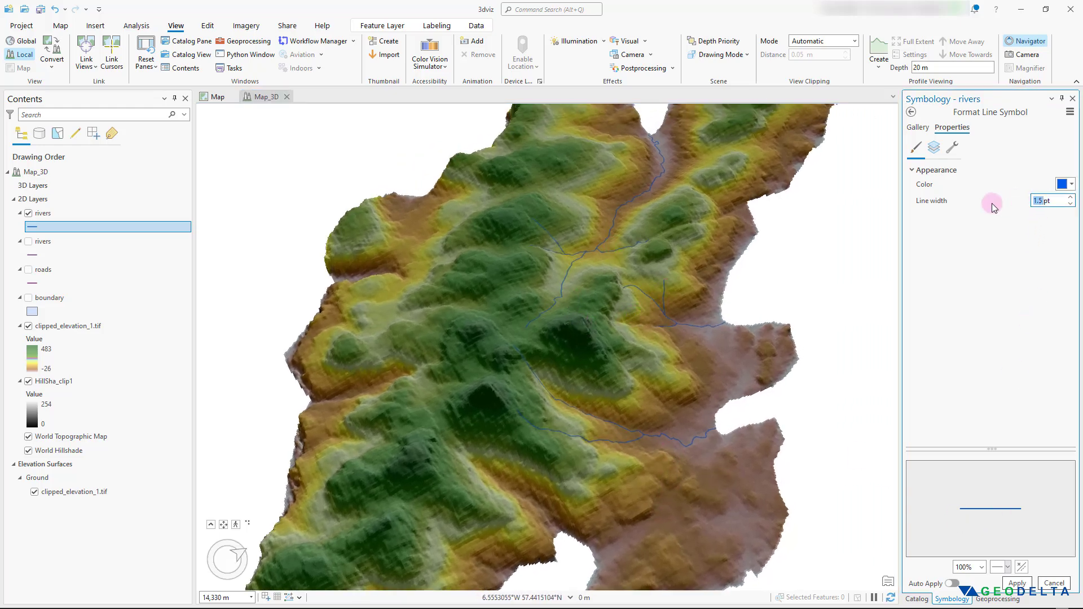
type("3")
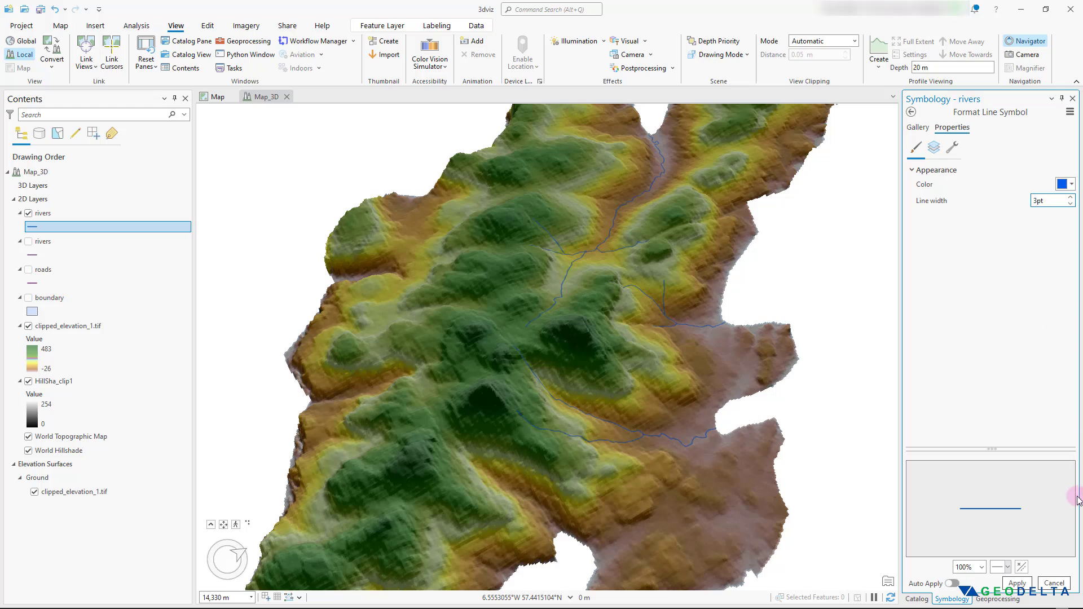
left_click(1019, 584)
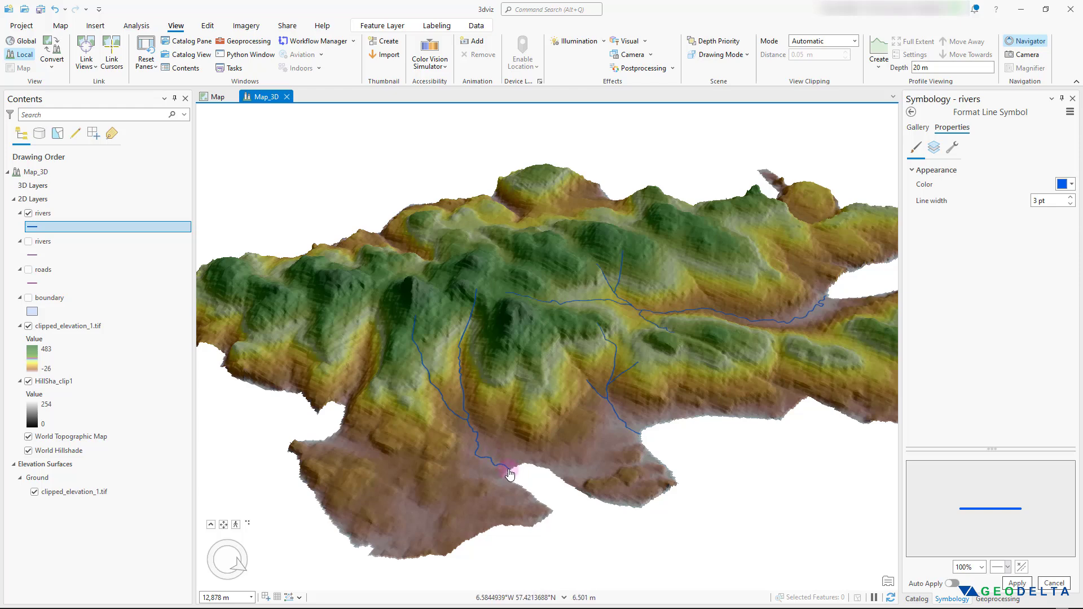
left_click_drag(611, 450, 513, 400)
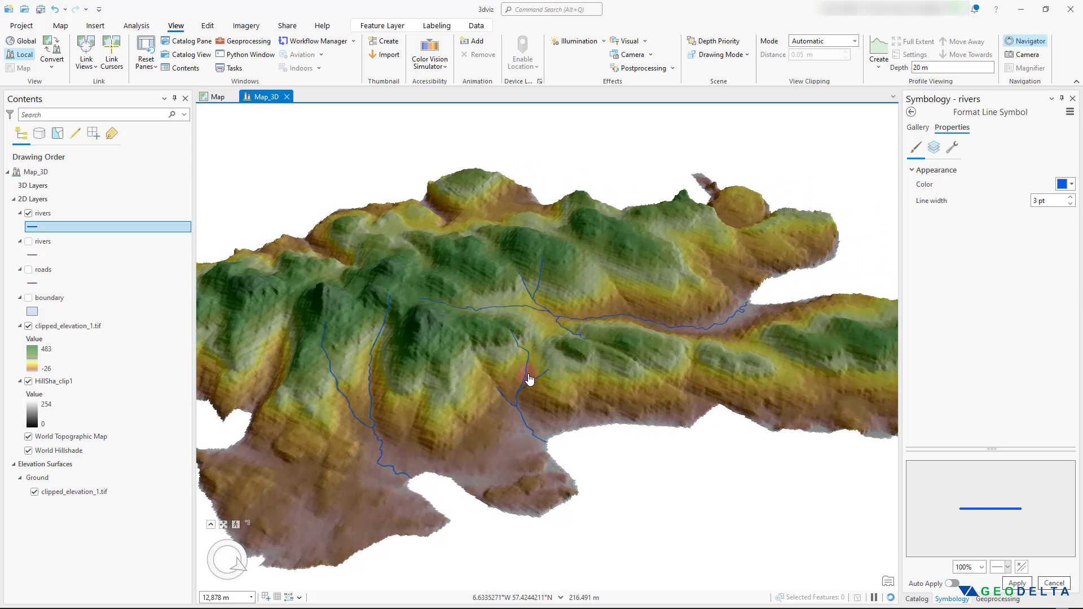
middle_click_drag(687, 382, 496, 443)
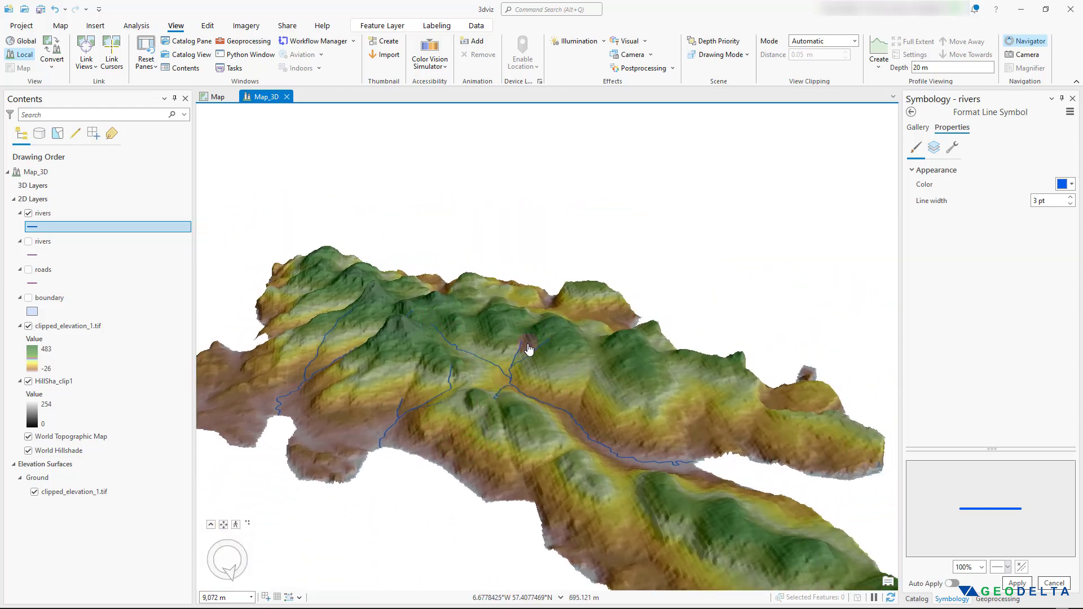
middle_click_drag(519, 473, 485, 453)
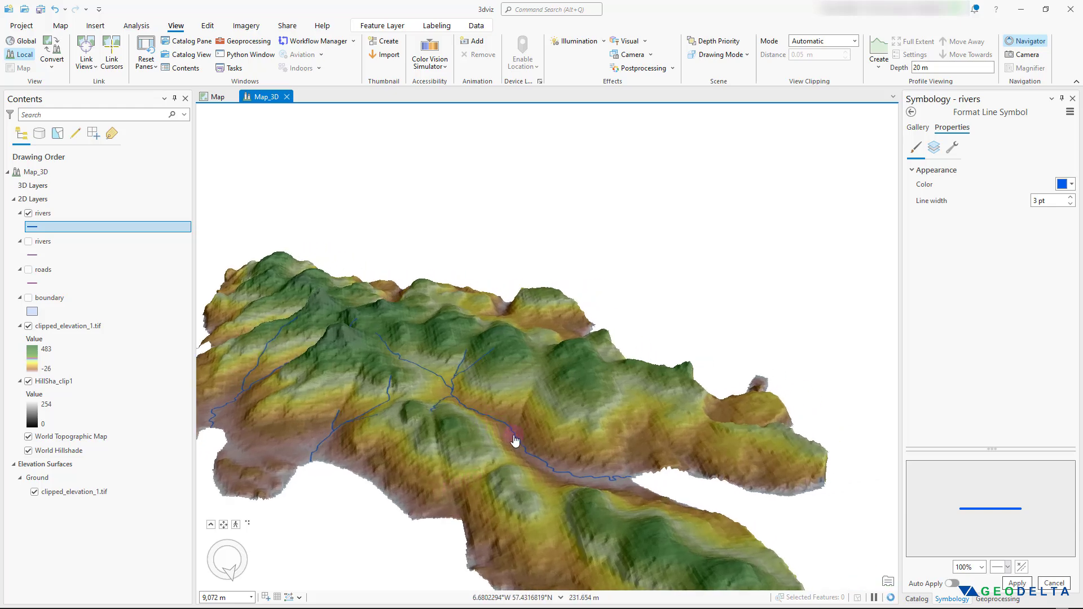
- View the draped rivers from the opposite side of the terrain, and switch to the 2D map, applying the uncommitted symbol formatting
scroll(585, 481, "up", 3)
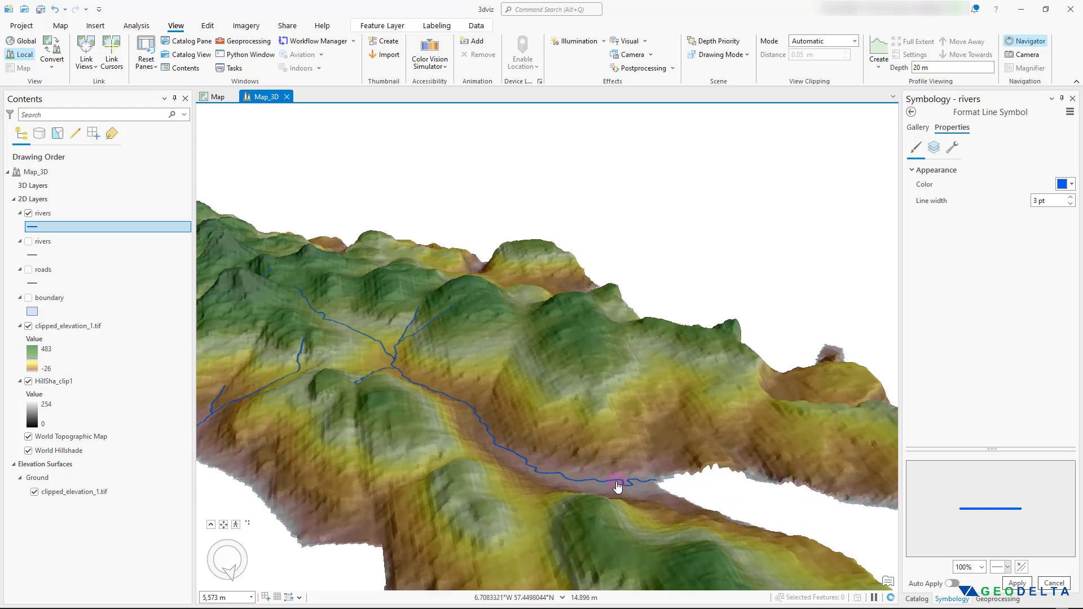
scroll(660, 484, "down", 2)
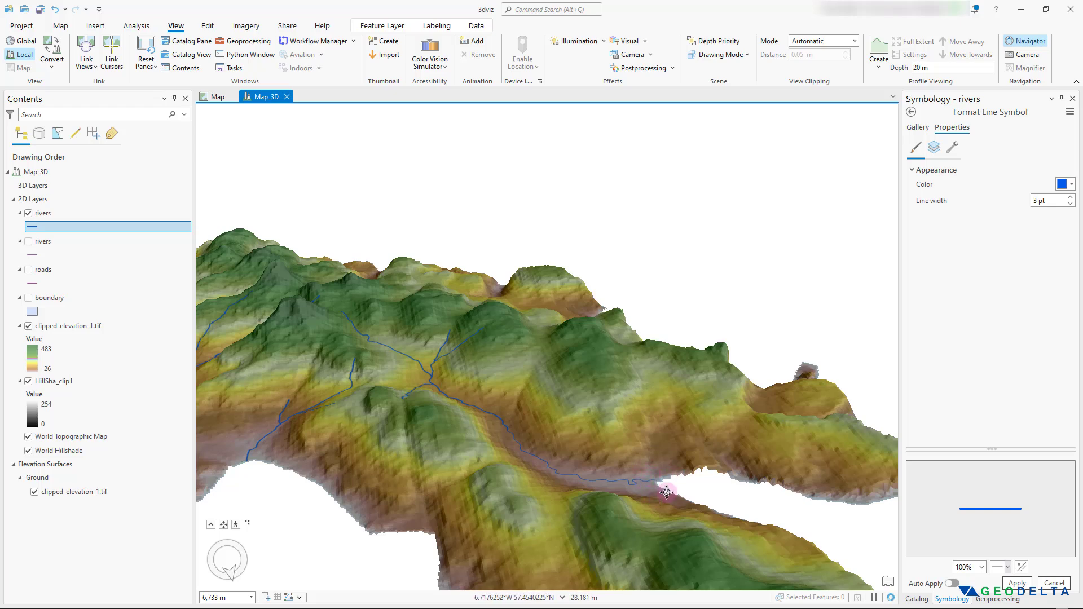
middle_click_drag(666, 492, 615, 359)
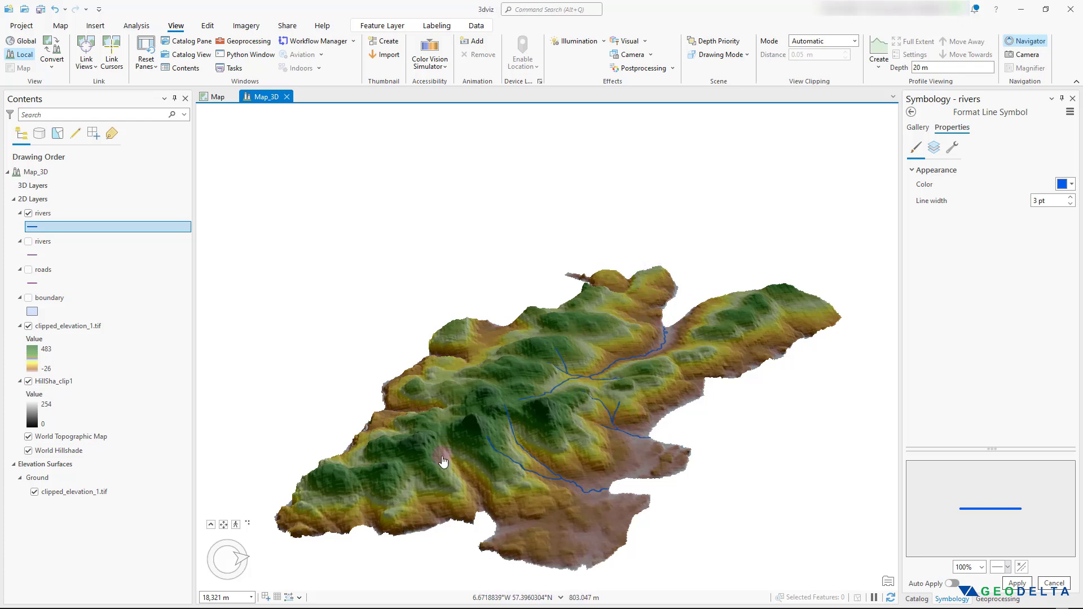
left_click(214, 97)
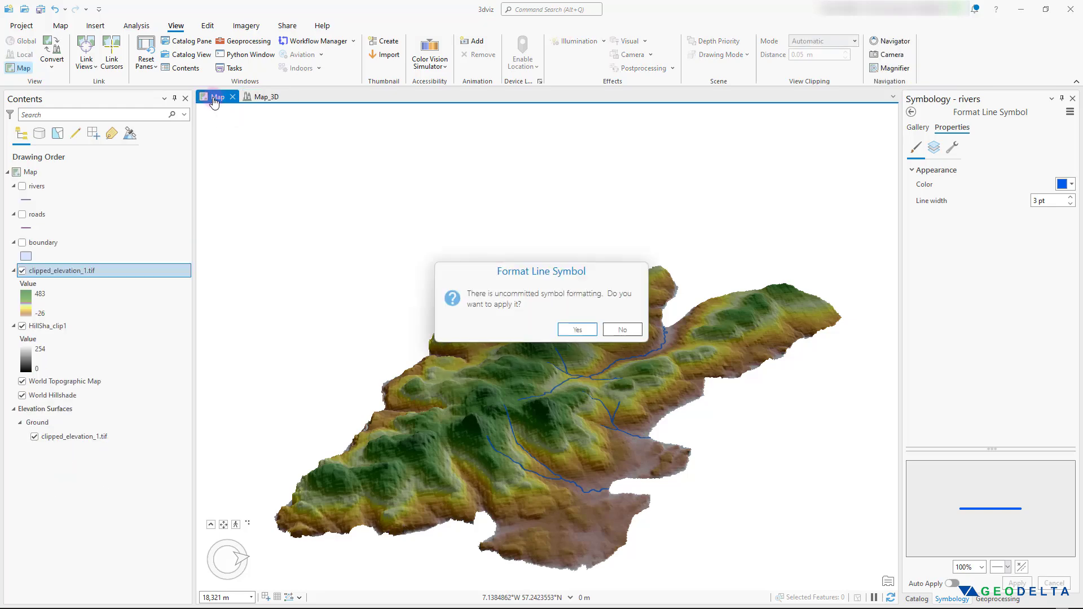
key("Return")
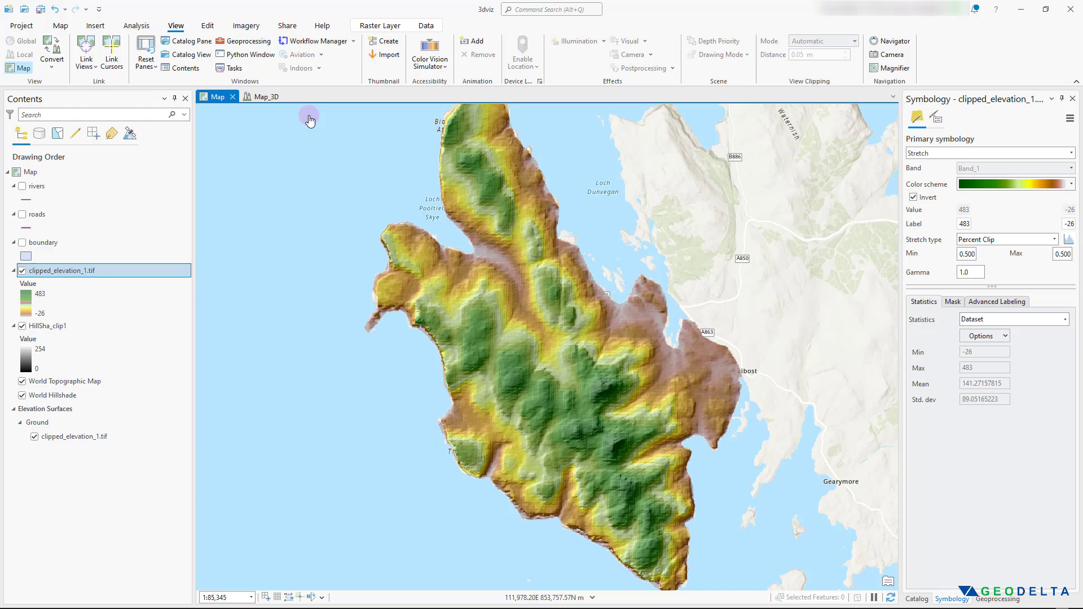
- Search the geoprocessing tools for fishnet and open the Create Fishnet tool
left_click(231, 42)
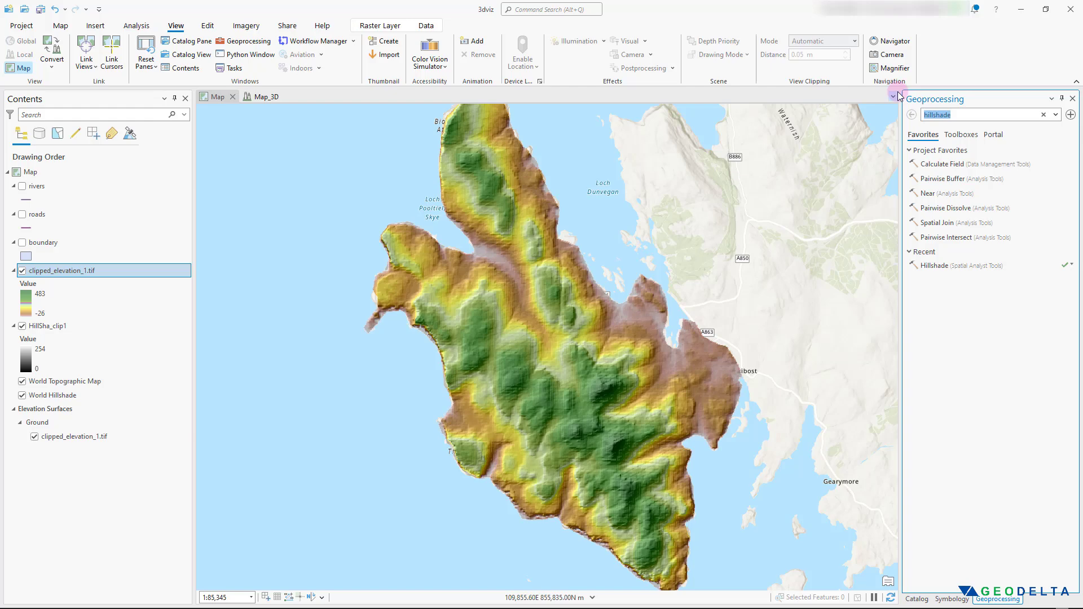
type("fishnet")
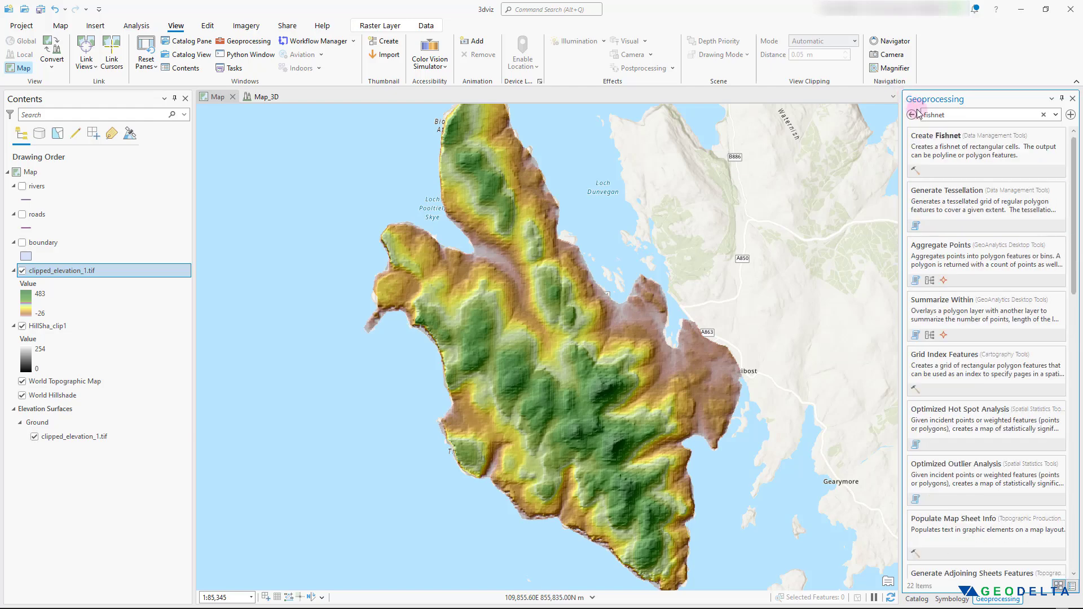
left_click(945, 147)
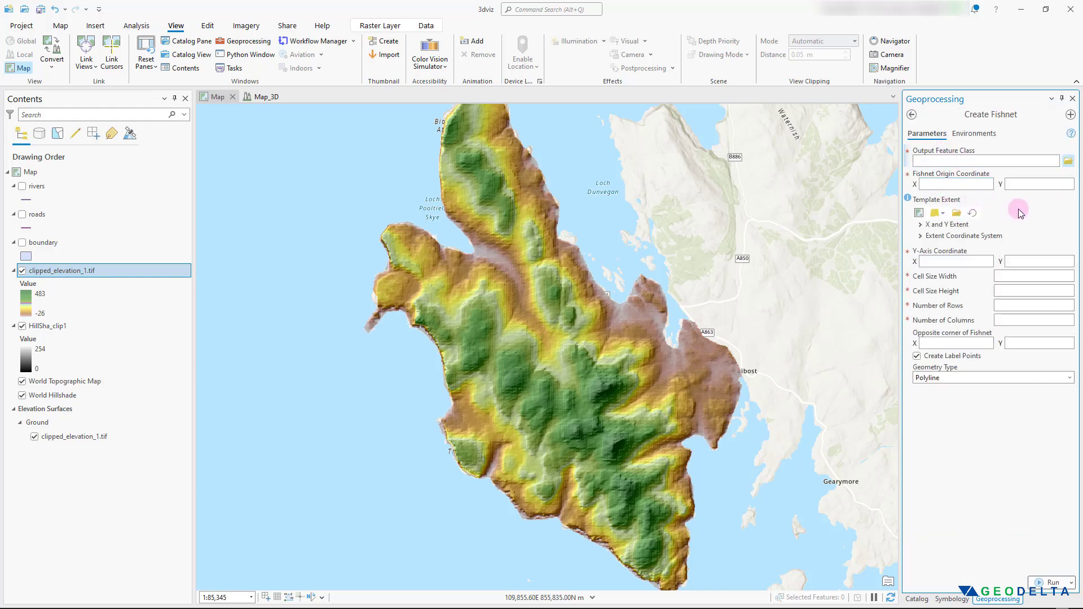
- Set the fishnet's template extent to match the clipped_elevation_1.tif layer
scroll(568, 312, "down", 2)
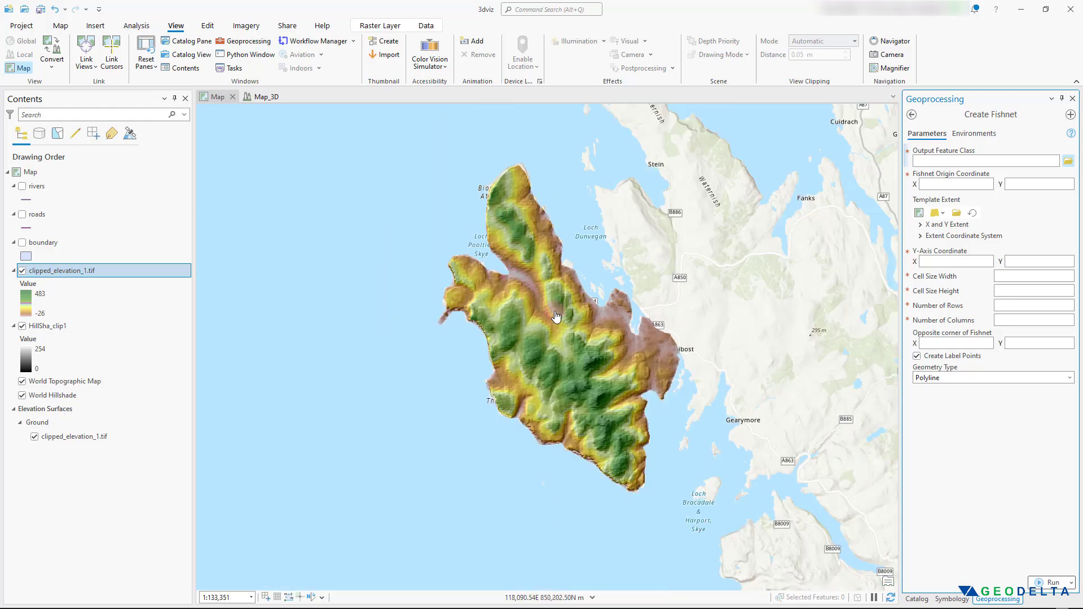
scroll(565, 276, "up", 1)
scroll(565, 275, "down", 1)
left_click_drag(565, 275, 478, 257)
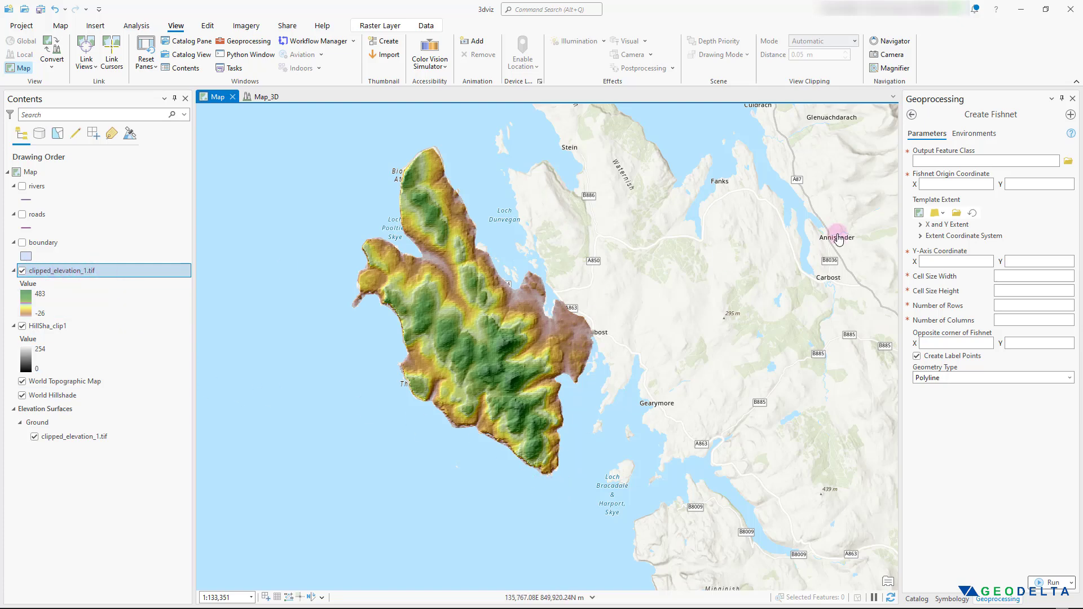
left_click(947, 215)
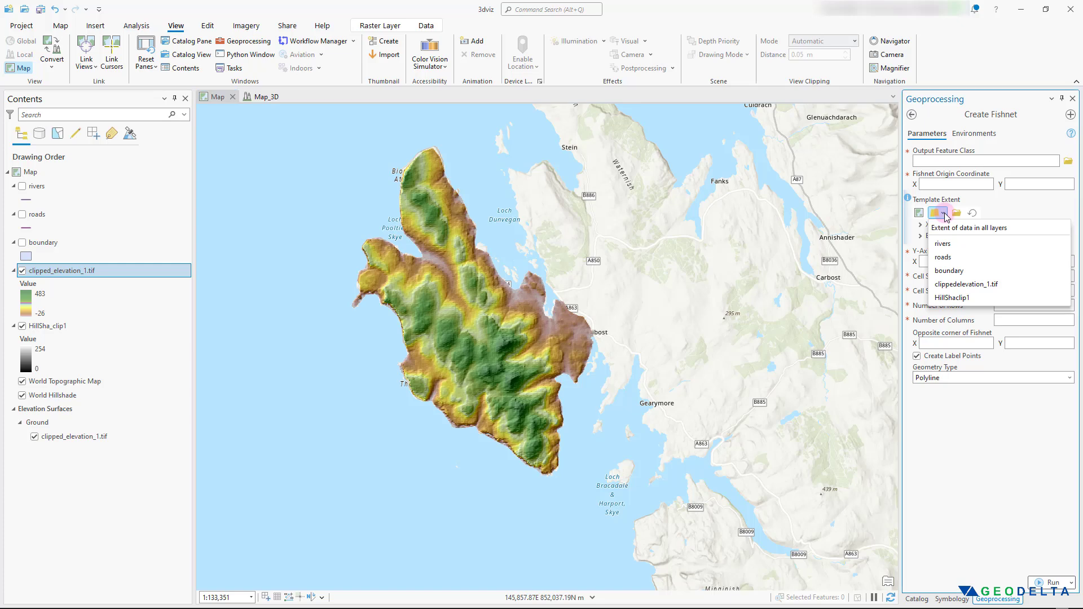
left_click(968, 285)
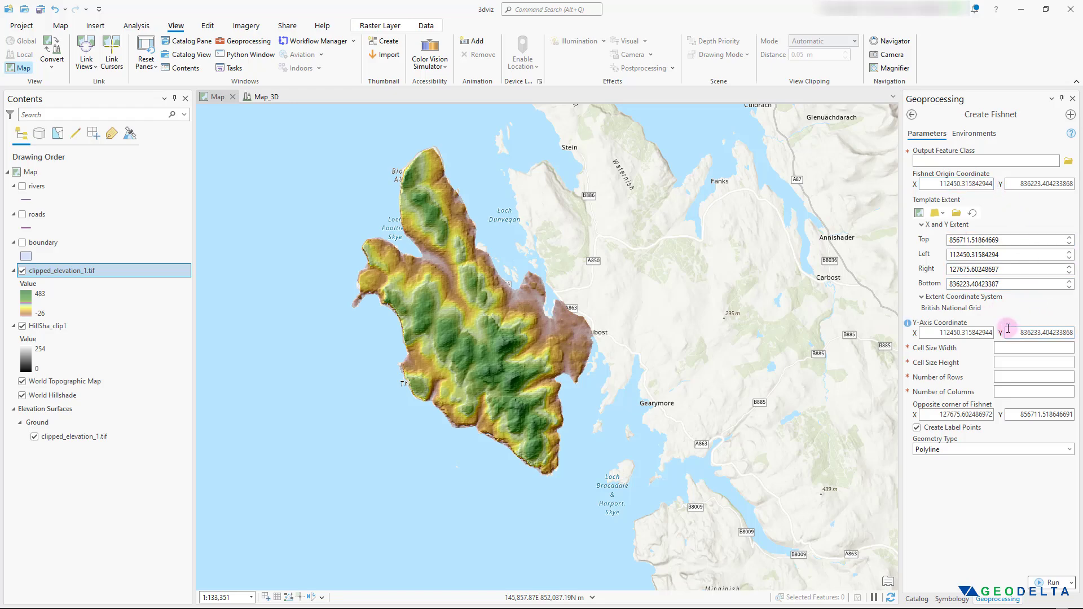
- Measure a short planar distance in metric units across the raster cells beside the western coastline, and close the measurement
scroll(435, 345, "up", 2)
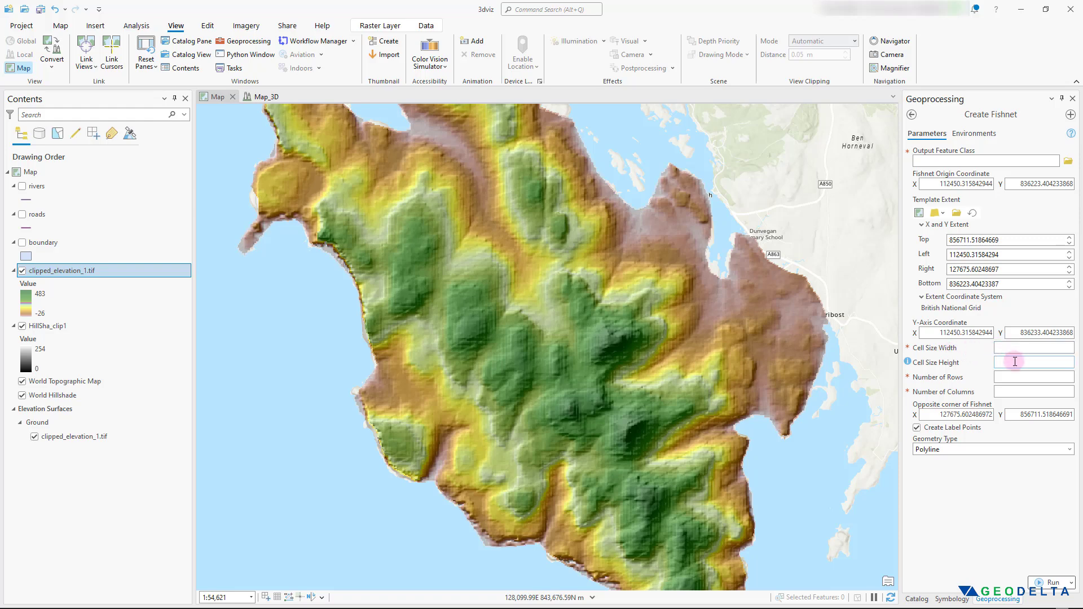
scroll(382, 346, "up", 1)
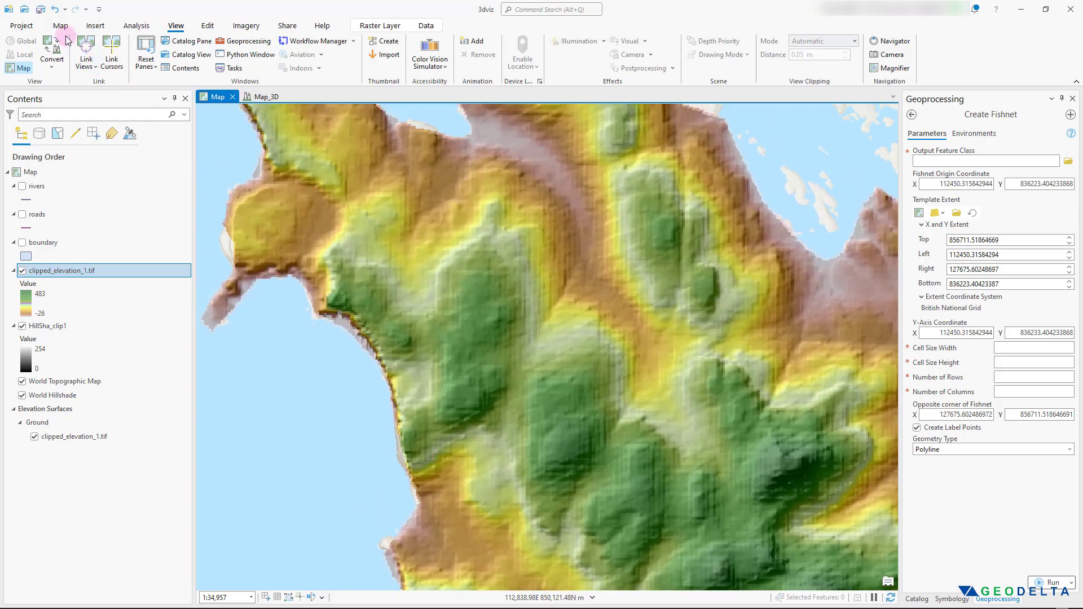
left_click(61, 26)
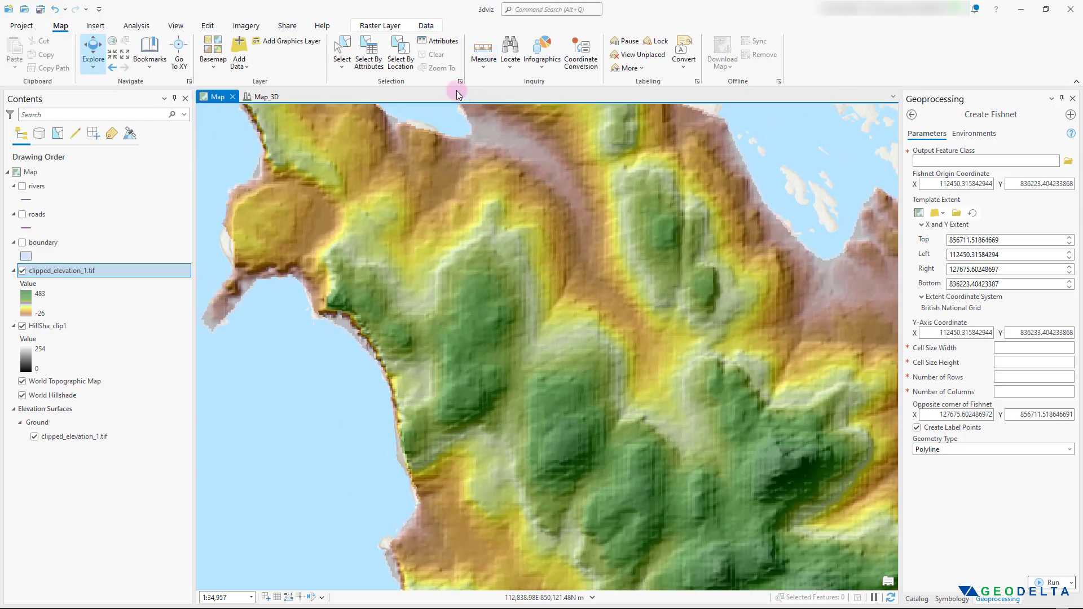
left_click(480, 62)
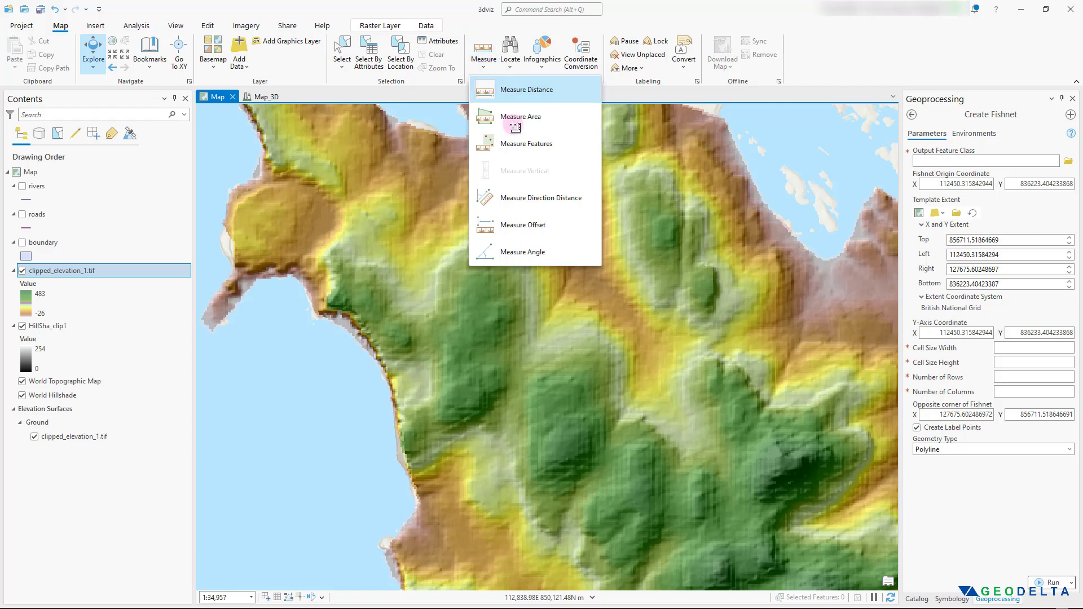
left_click(513, 85)
scroll(421, 341, "up", 2)
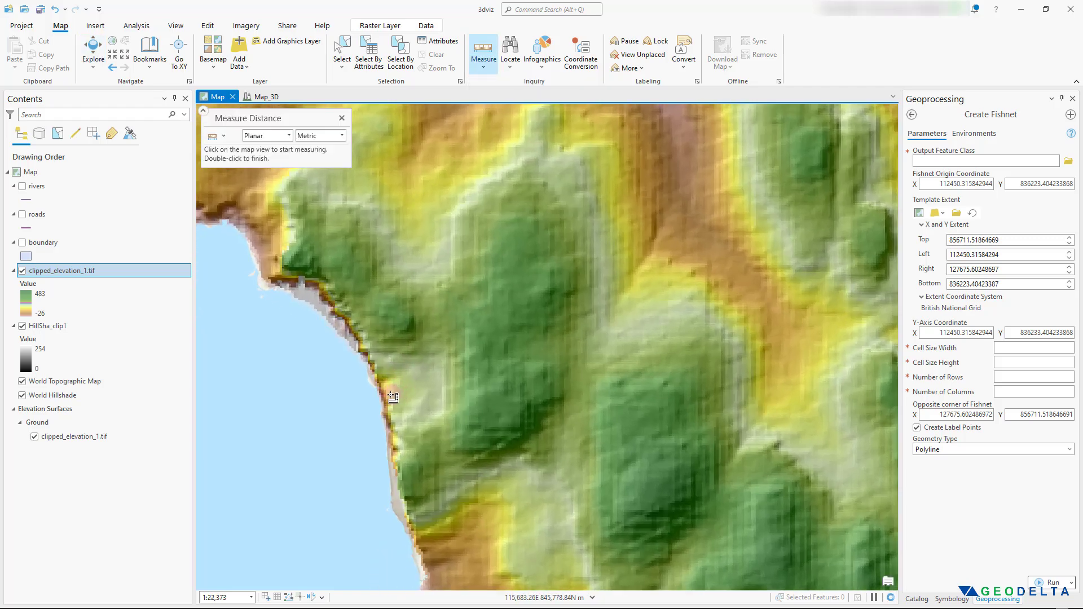
left_click(390, 397)
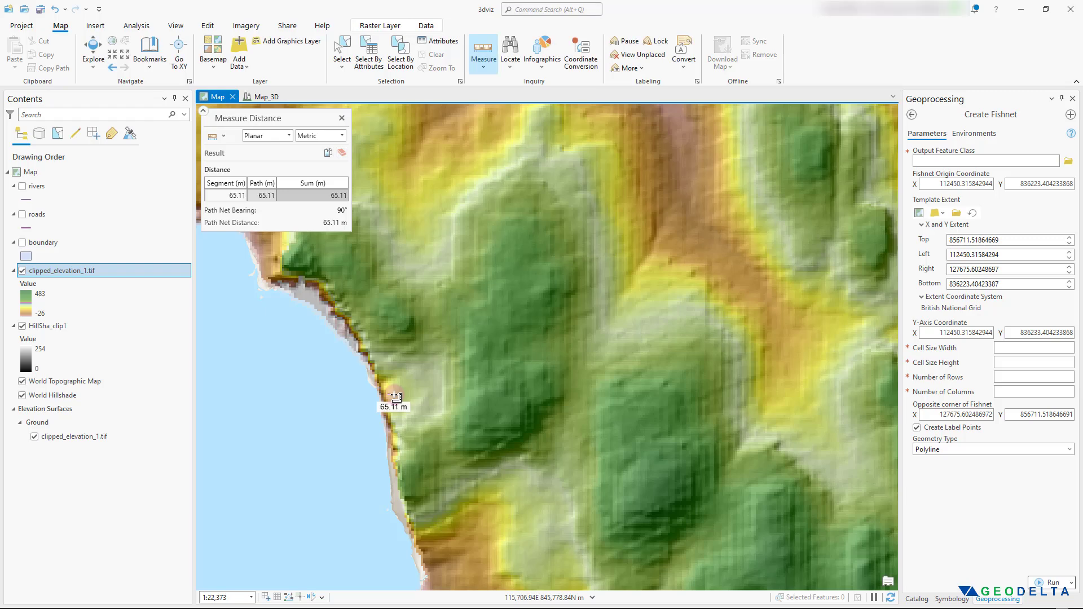
double_click(396, 397)
left_click(342, 118)
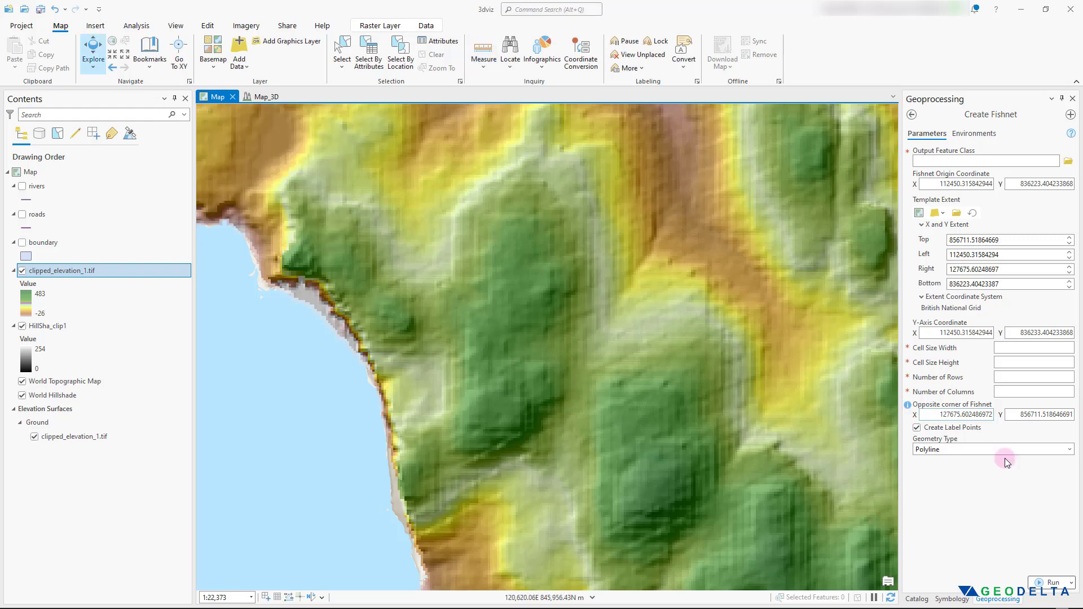
- Set the fishnet's cell size width and height to 60 each
left_click(1003, 347)
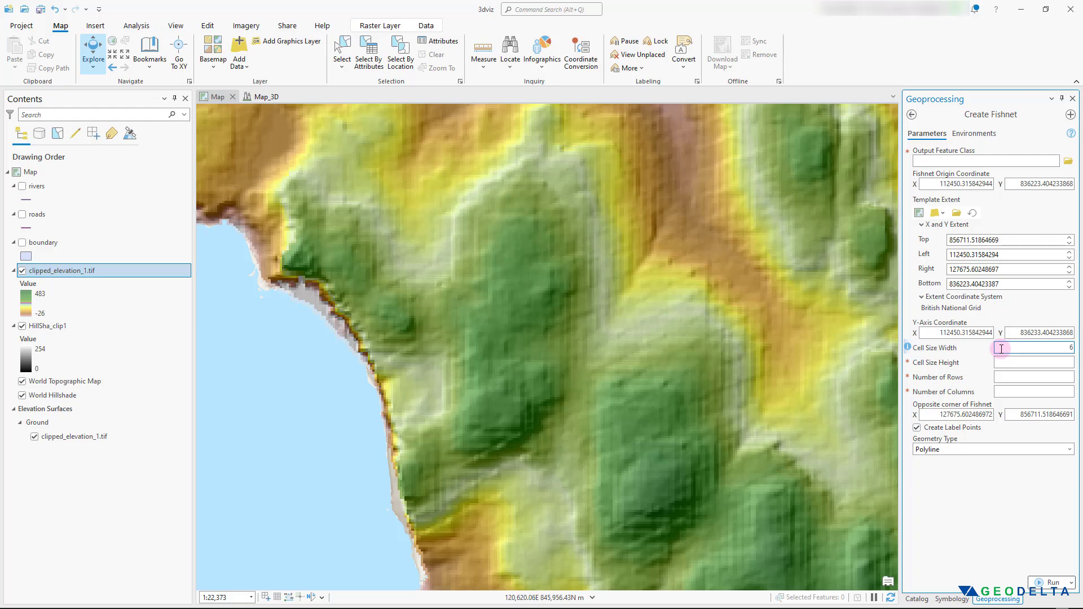
left_click(1059, 364)
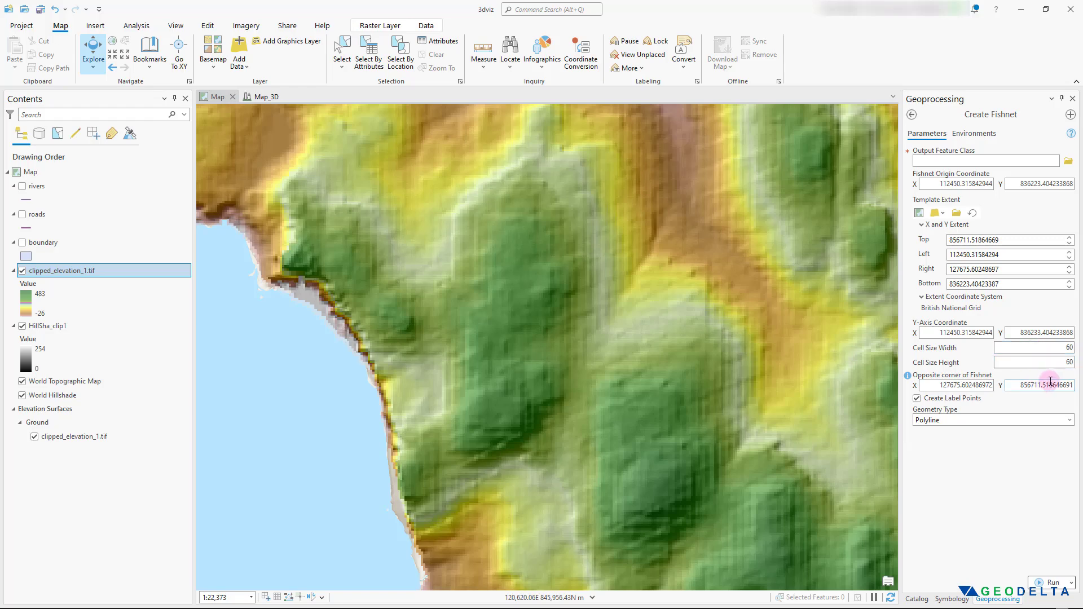
key("Return")
- Set the fishnet output to fishnet_grid in the 18. 3D visualization folder and run the tool with polyline geometry and label points
scroll(726, 393, "down", 3)
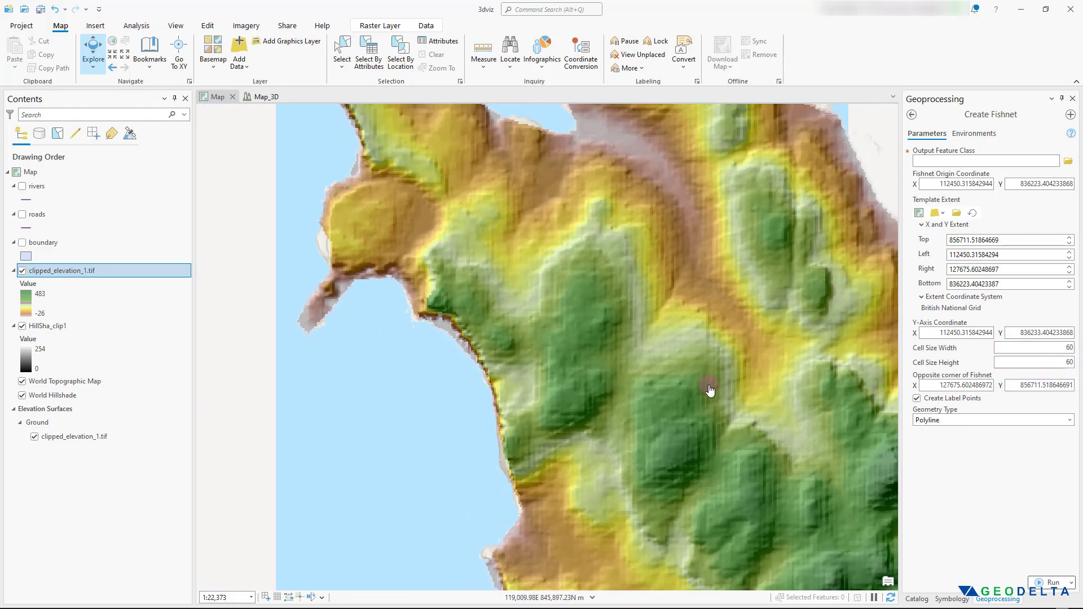
scroll(668, 404, "down", 3)
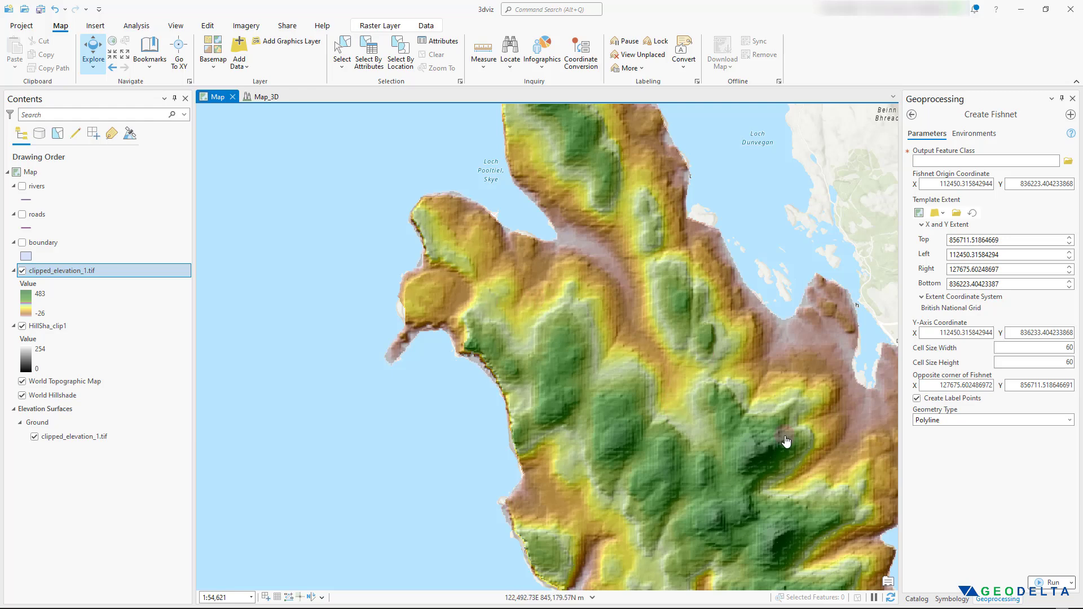
left_click_drag(783, 447, 617, 411)
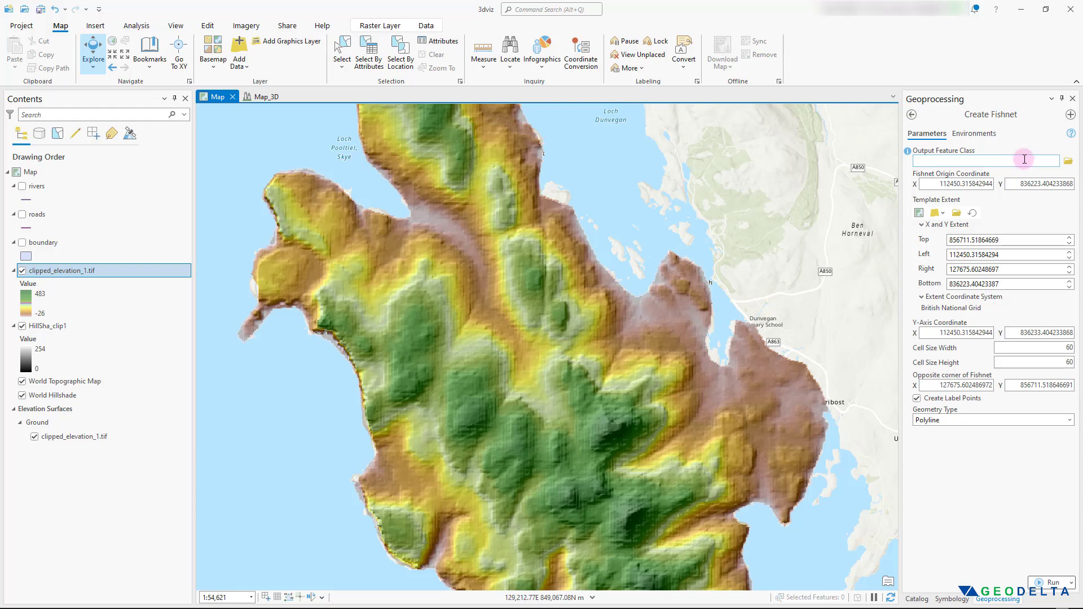
left_click(978, 161)
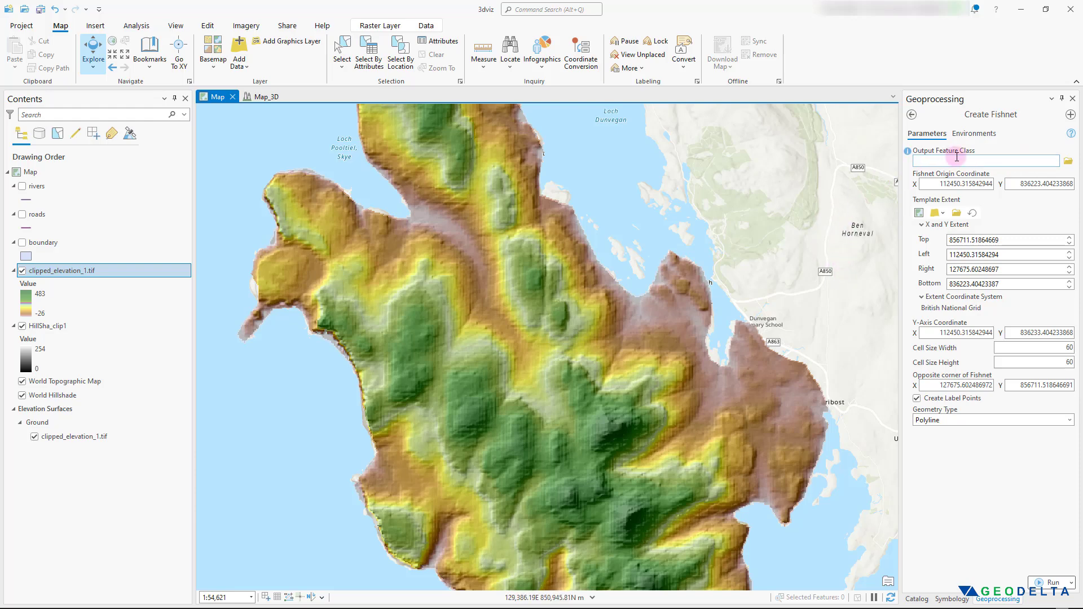
left_click(1069, 162)
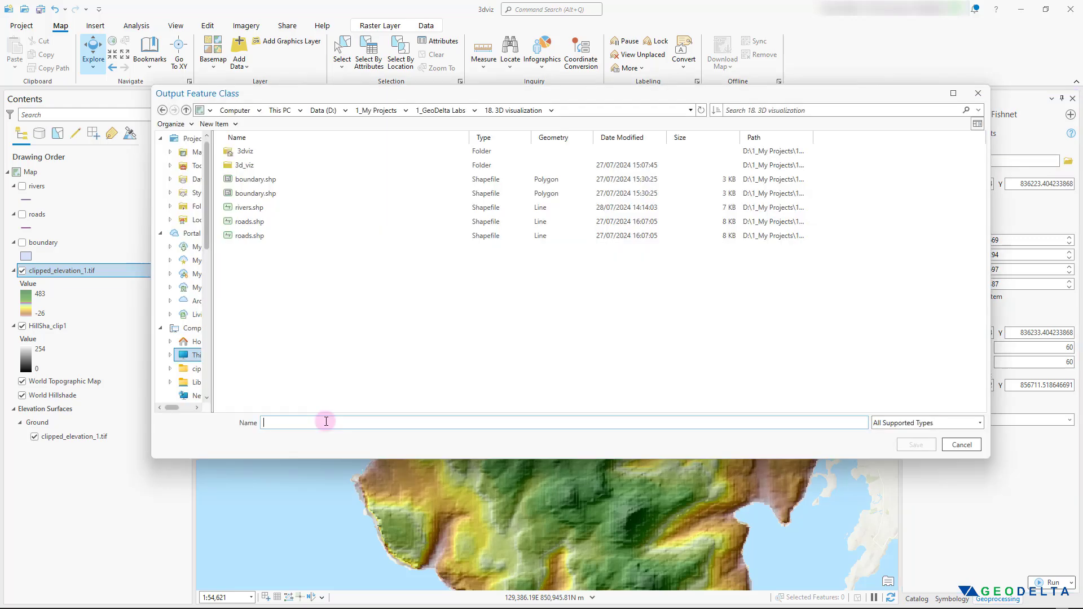
type("fishnet_grid")
left_click(917, 445)
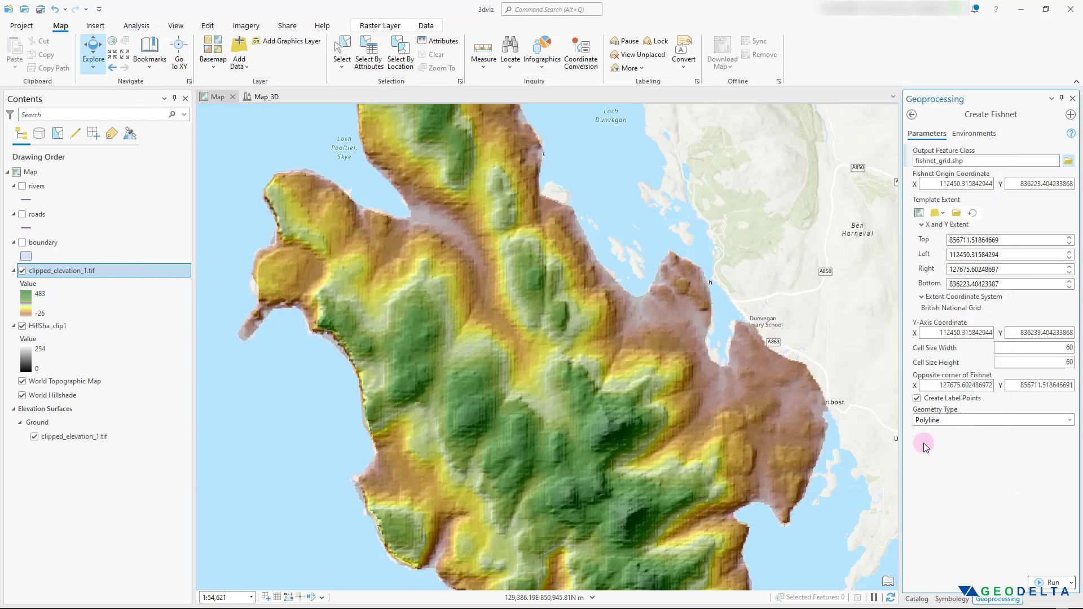
left_click(1037, 584)
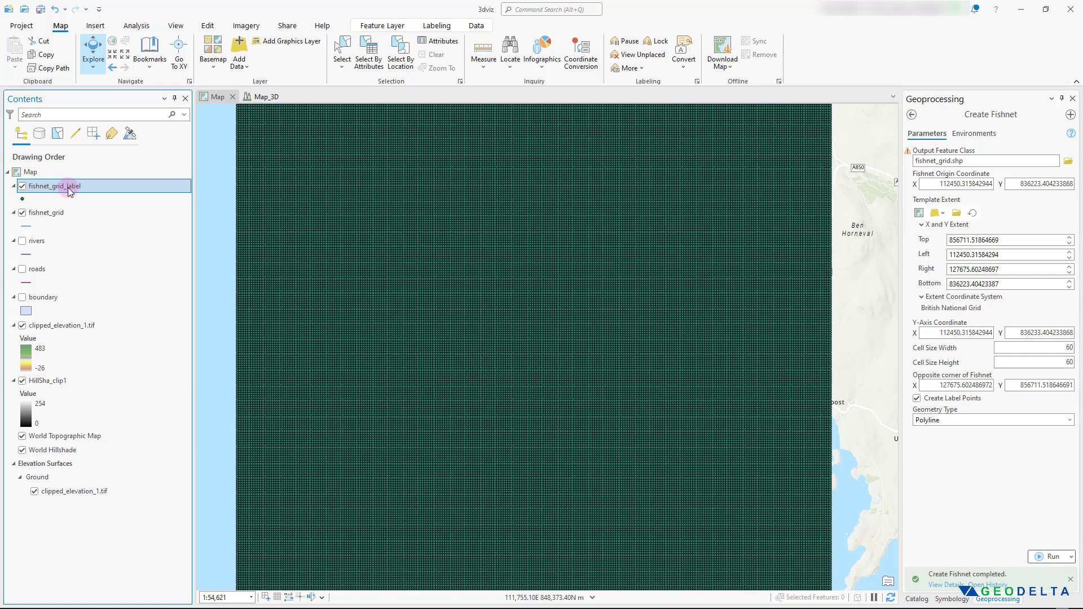
- Turn off the fishnet_grid_label layer and examine the fishnet_grid cells over the elevation raster at close and full extent
left_click(63, 214)
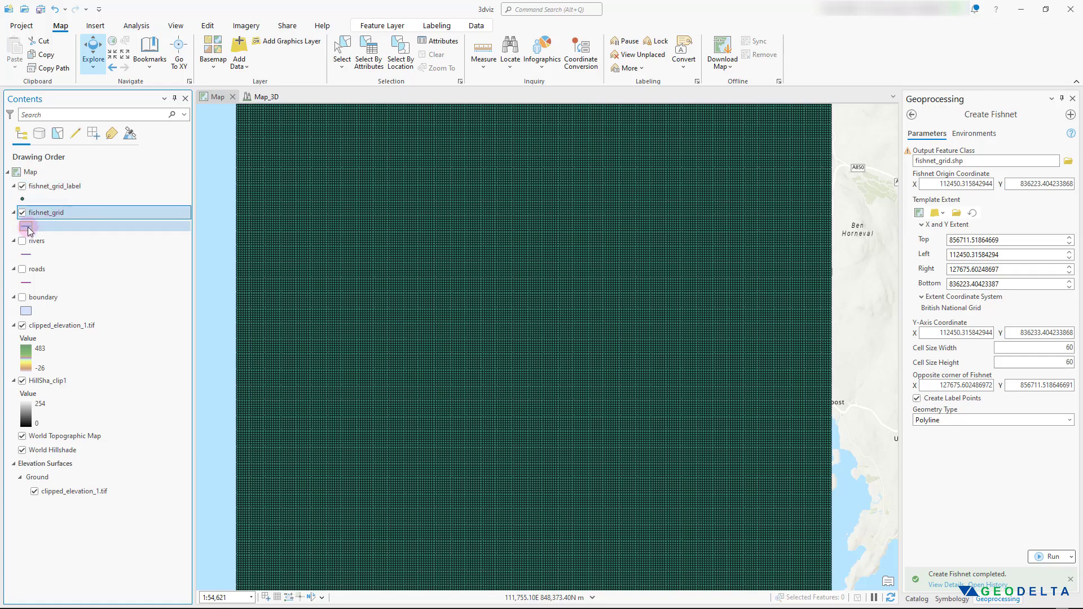
left_click(22, 186)
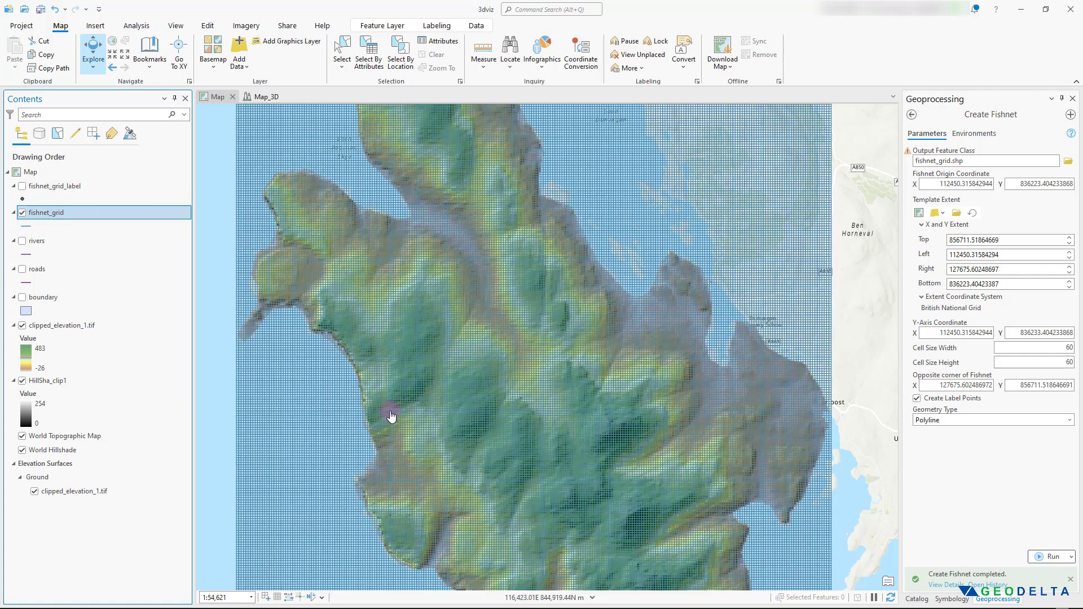
scroll(391, 417, "up", 5)
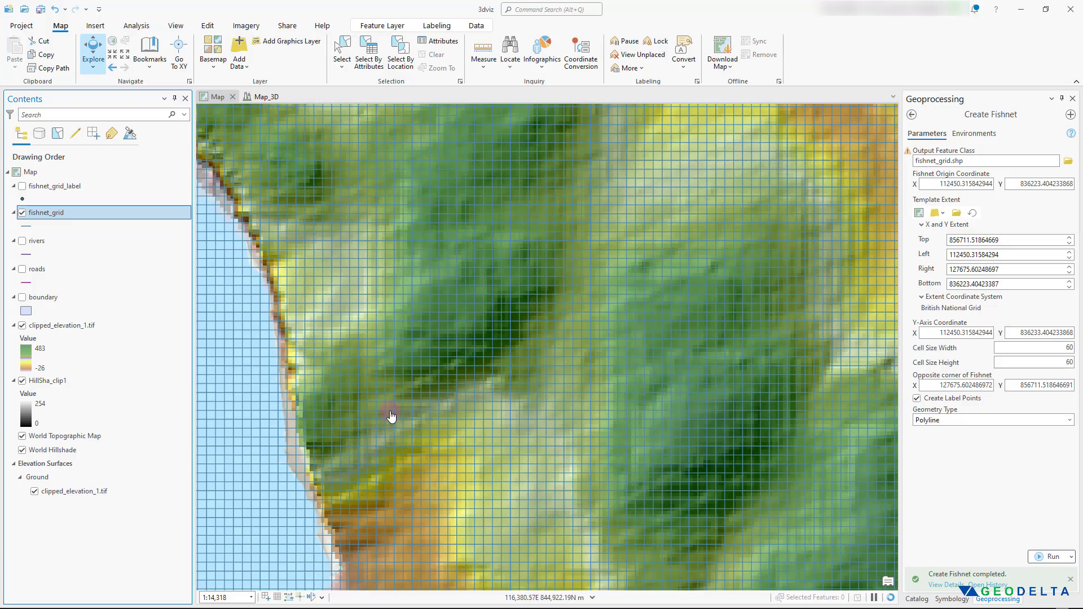
scroll(392, 417, "down", 6)
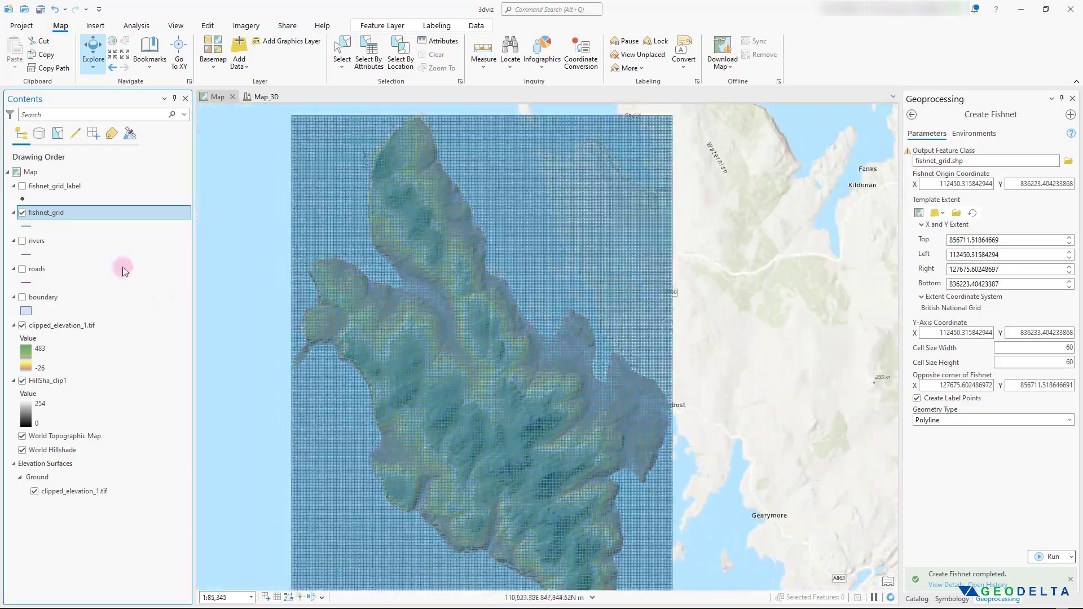
- Remove the fishnet_grid and fishnet_grid_label layers from the map
right_click(62, 215)
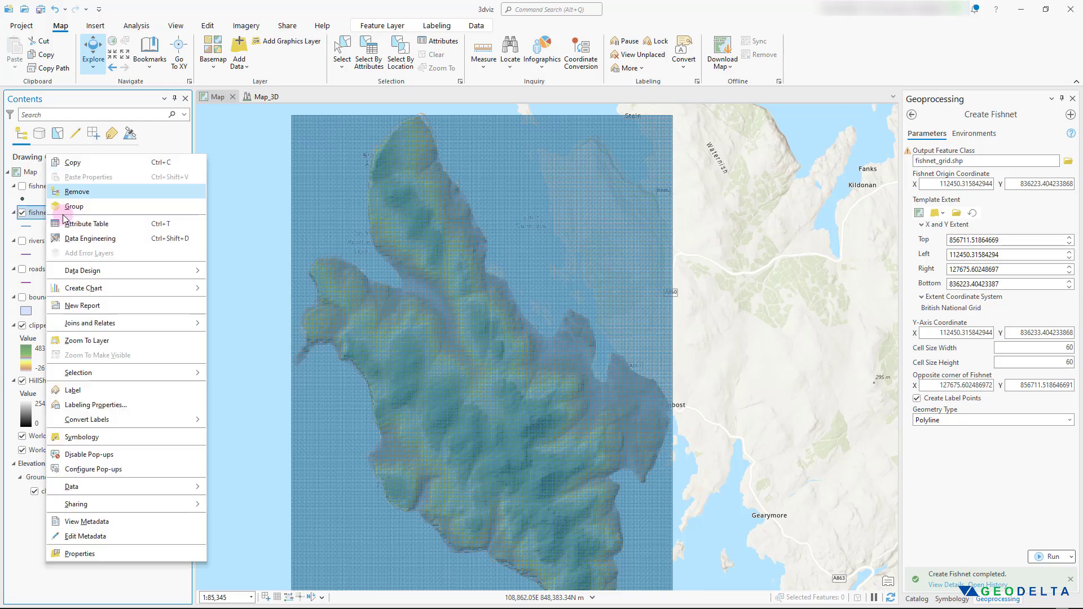
left_click(96, 196)
right_click(64, 186)
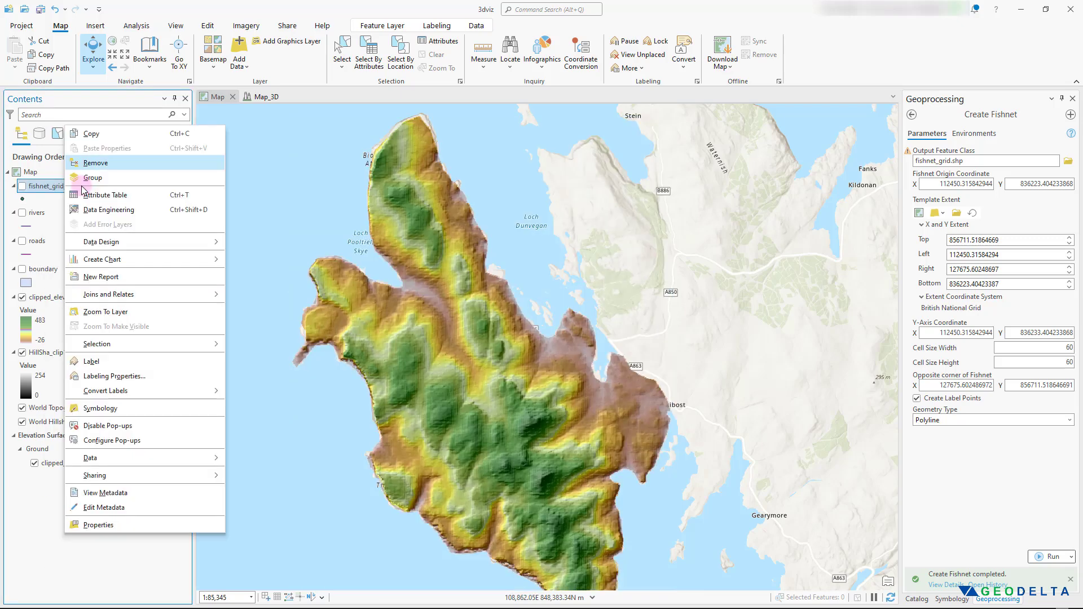
left_click(113, 163)
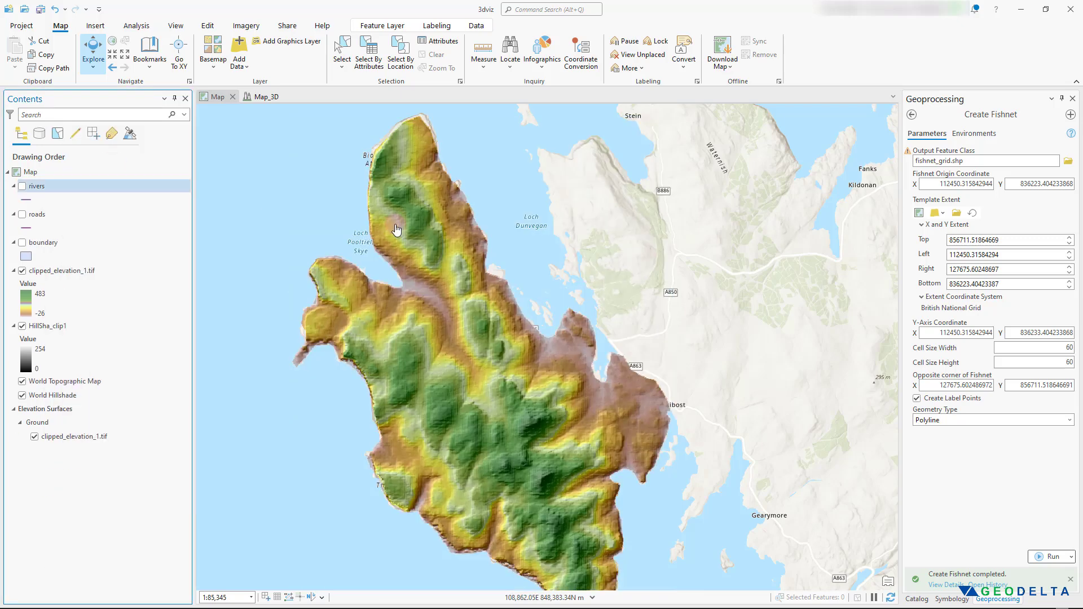
- Run Create Fishnet again with output fishnet_grid_r1.shp and a cell size width and height of 200 each
left_click(952, 161)
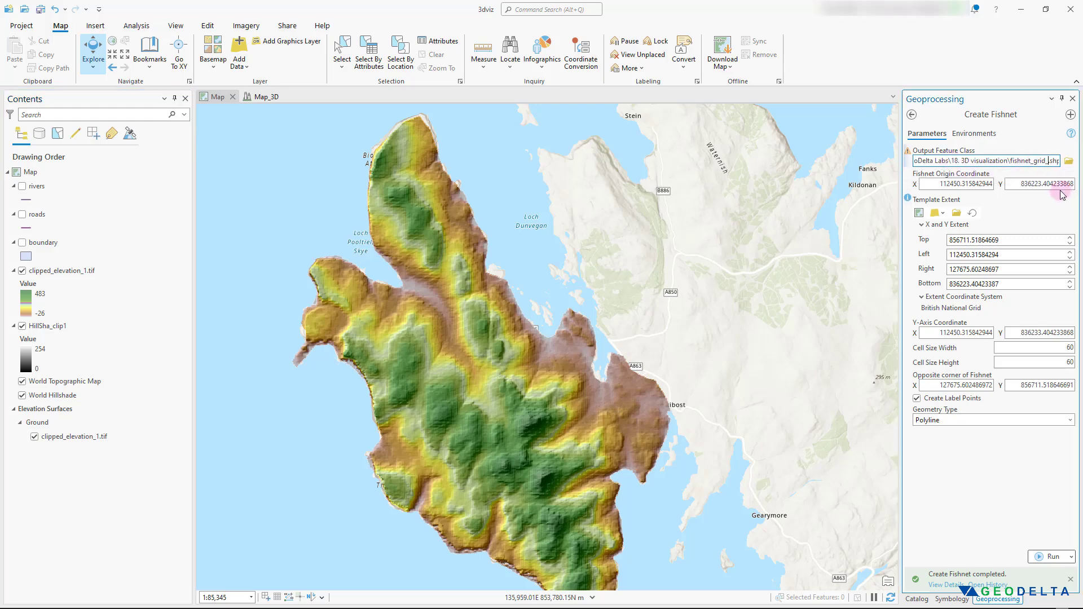
type("_r1")
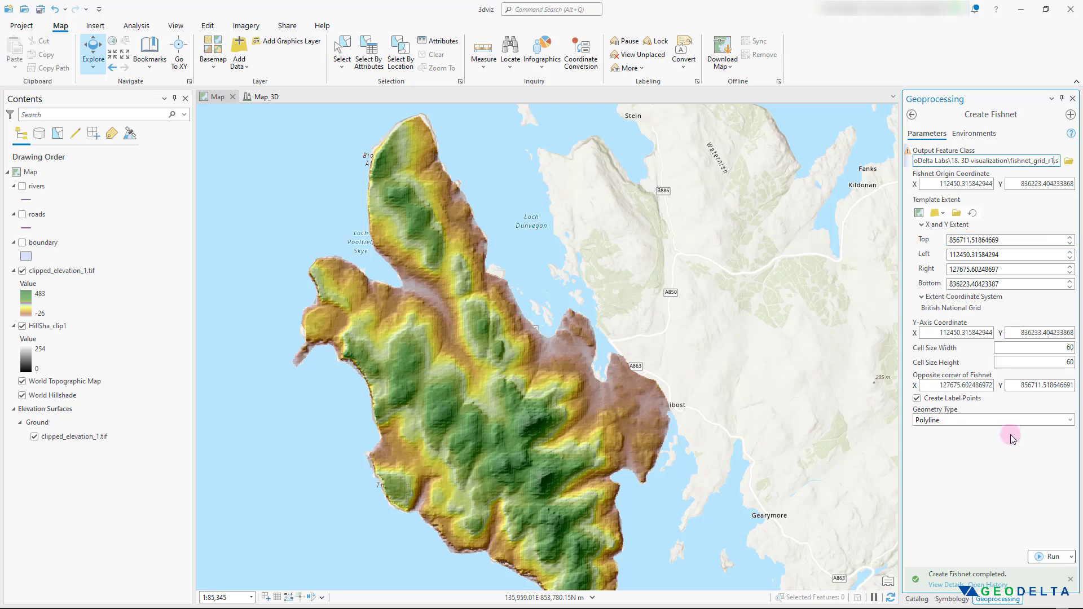
left_click(1052, 348)
left_click_drag(1054, 348, 1081, 352)
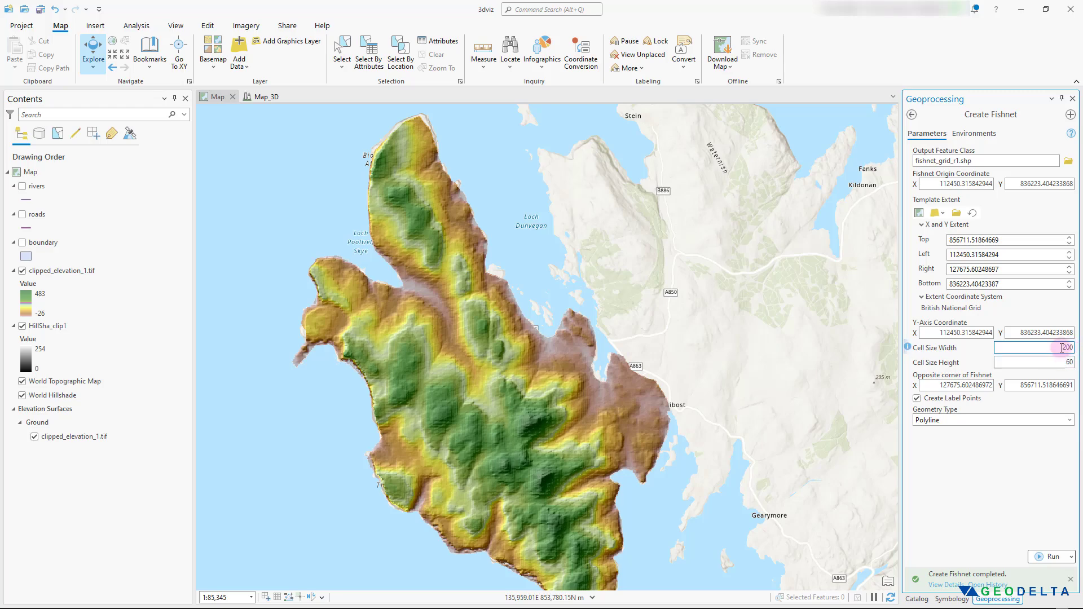
left_click_drag(1061, 363, 1081, 367)
type("200")
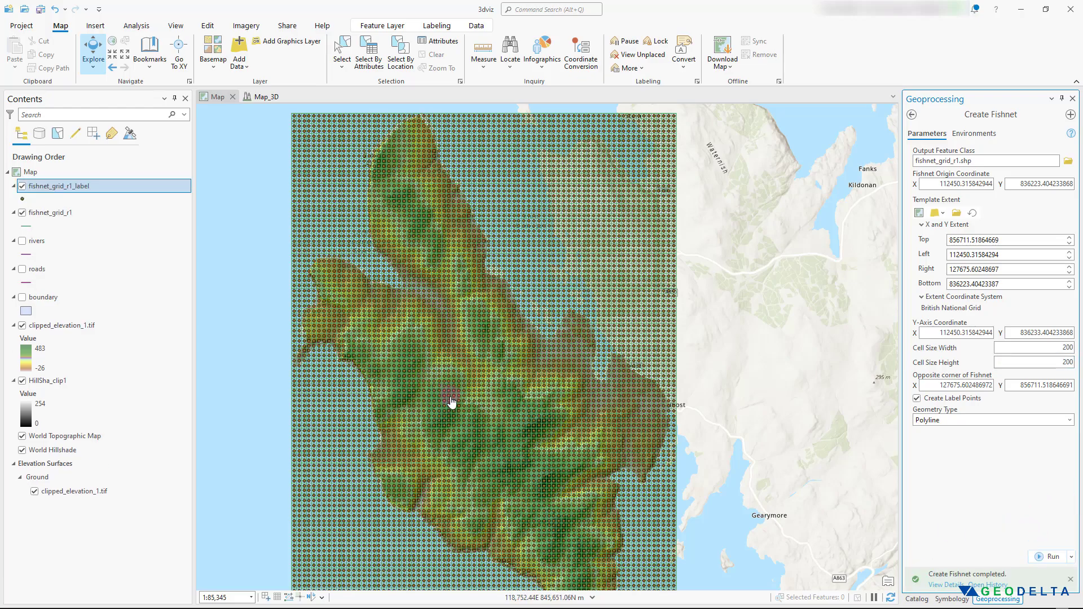
- Turn off the fishnet_grid_r1_label layer and check the fishnet_grid_r1 cells over the elevation raster
scroll(401, 387, "up", 3)
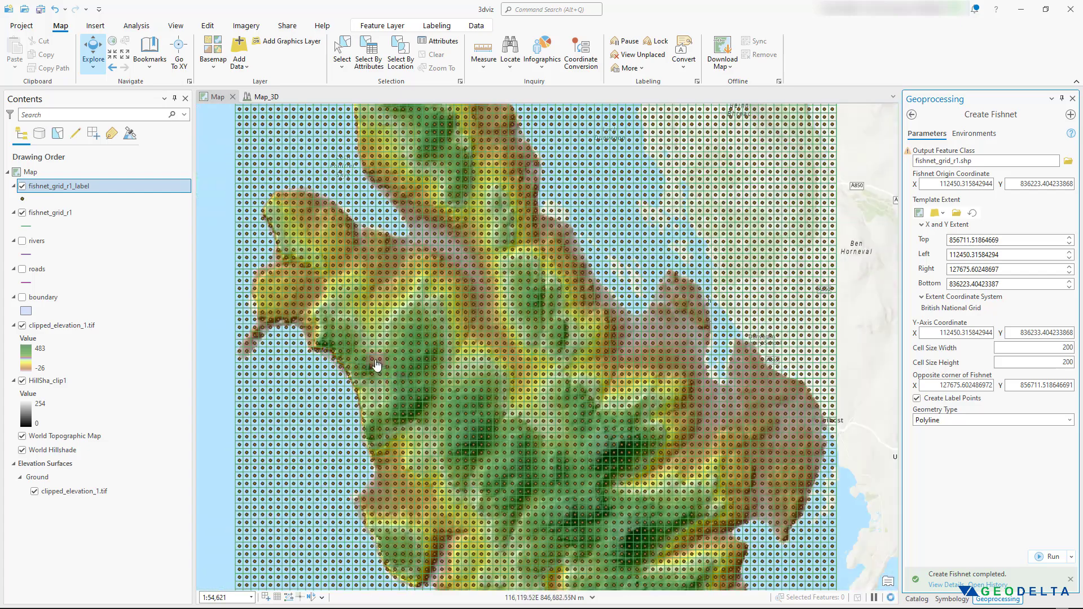
left_click(71, 187)
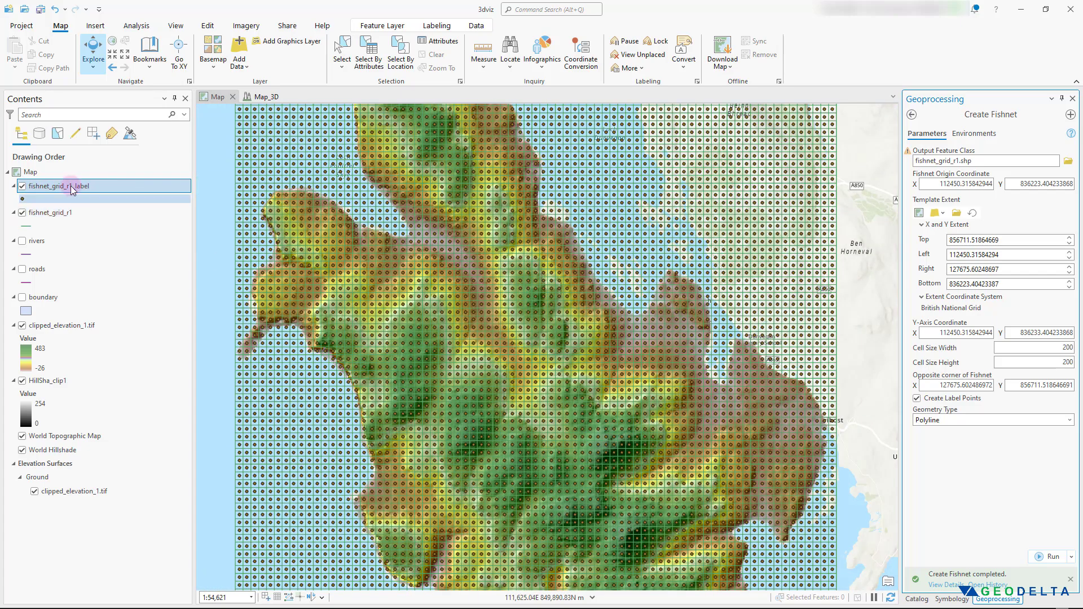
left_click(23, 187)
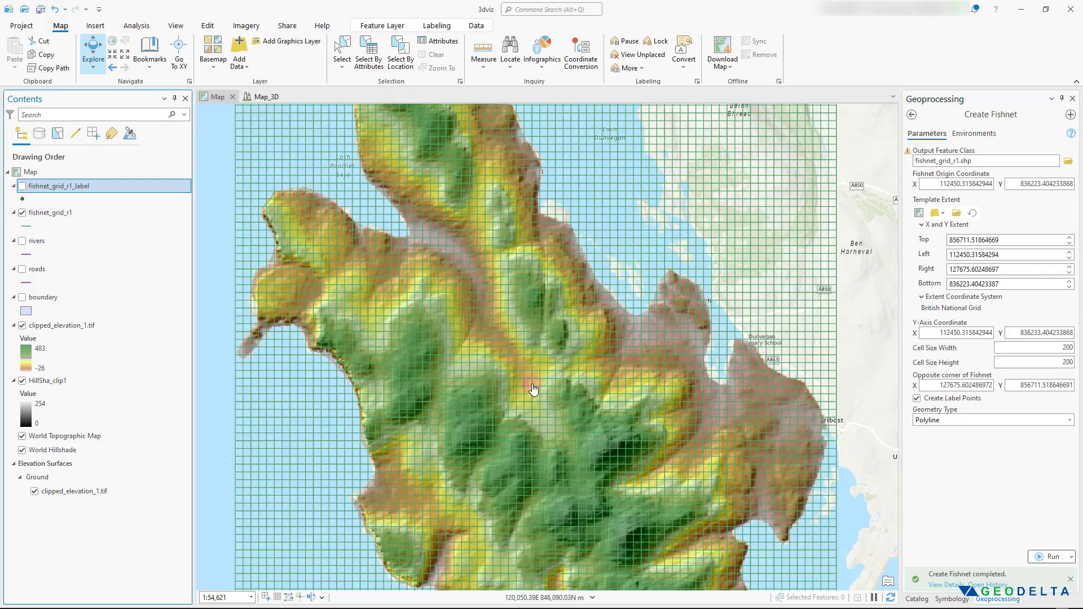
scroll(532, 390, "down", 2)
left_click(288, 338)
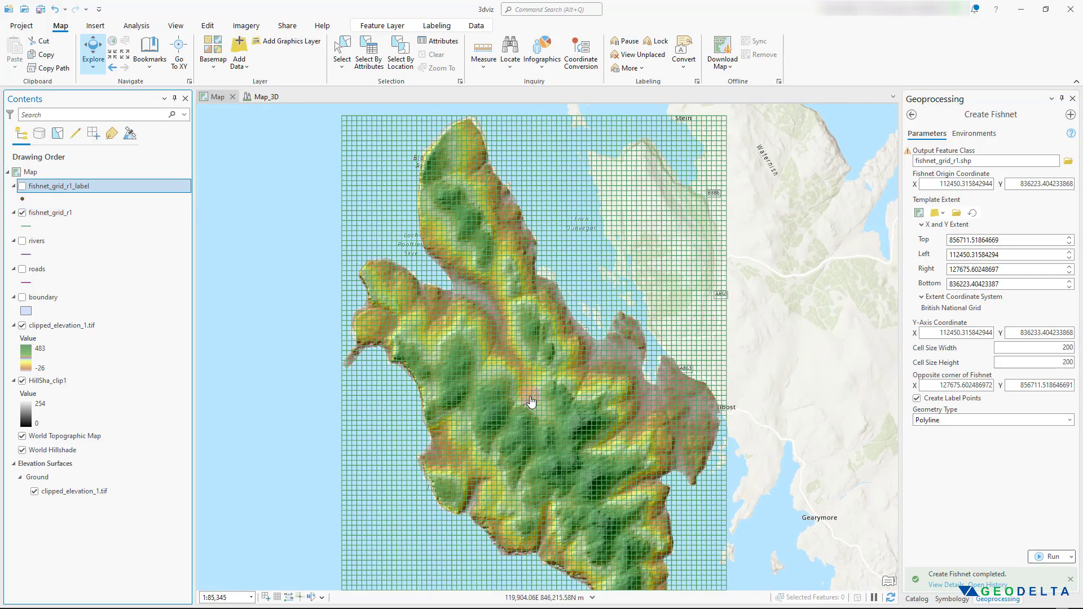
- Change the fishnet_grid_r1 line symbol to gray with a 0.6 pt line width and apply it
left_click(23, 213)
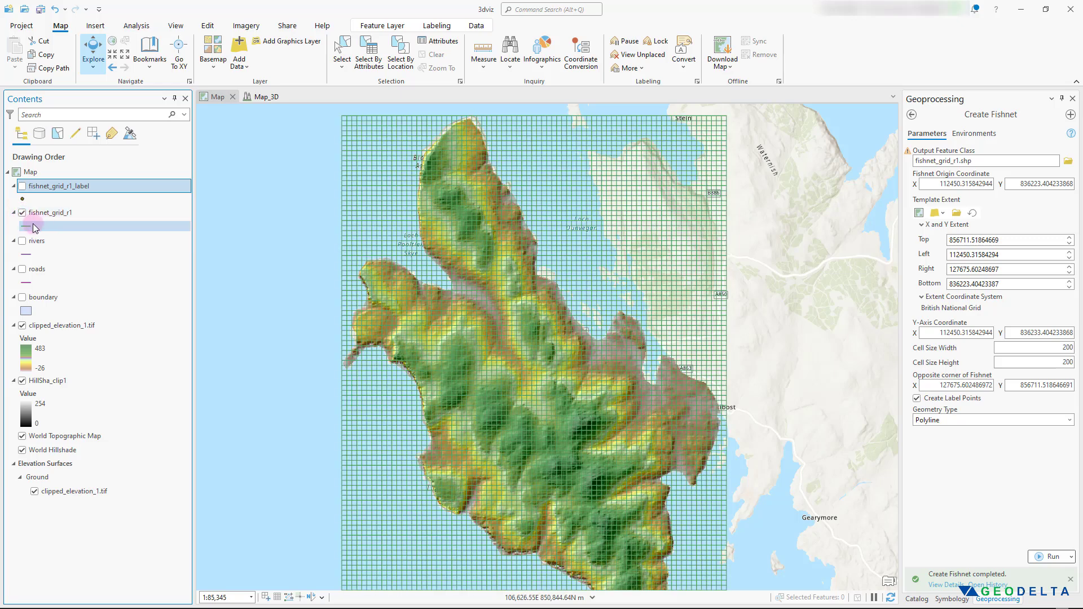
left_click(26, 227)
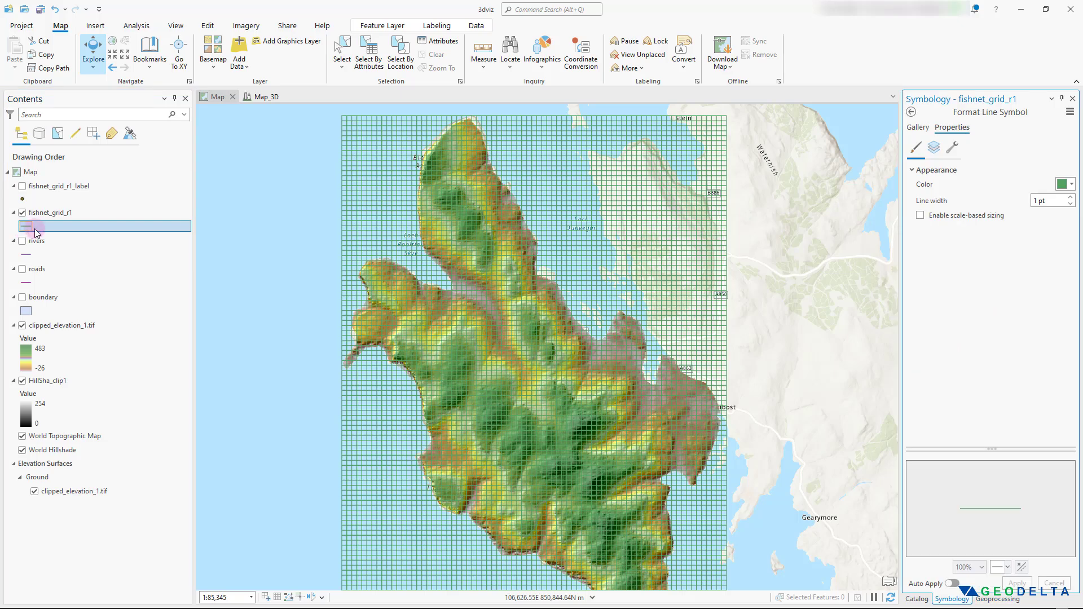
left_click(1064, 184)
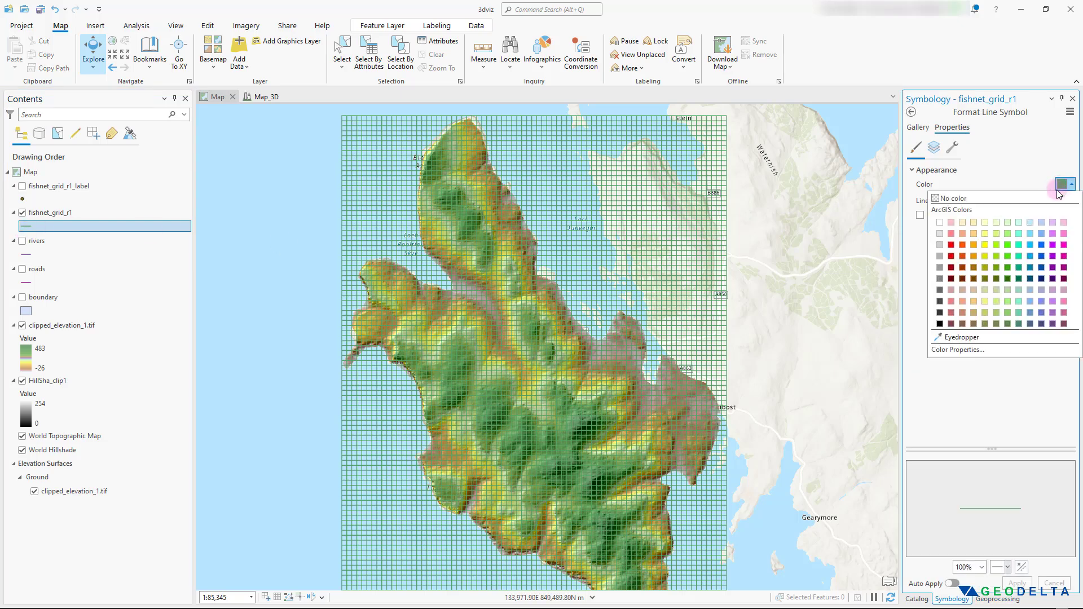
left_click(940, 279)
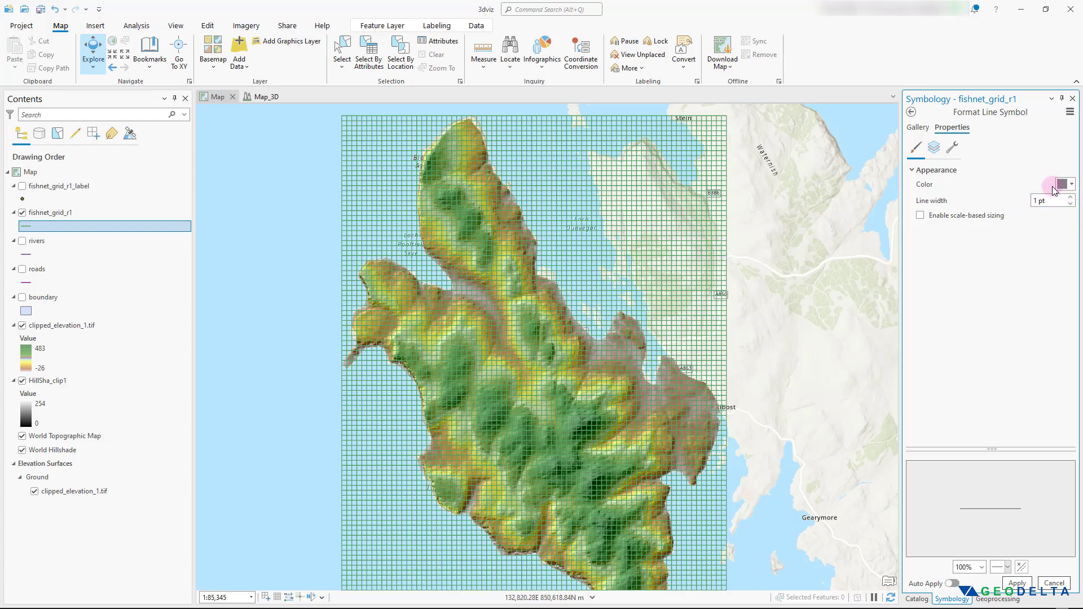
left_click(1038, 201)
left_click_drag(1038, 201, 1031, 202)
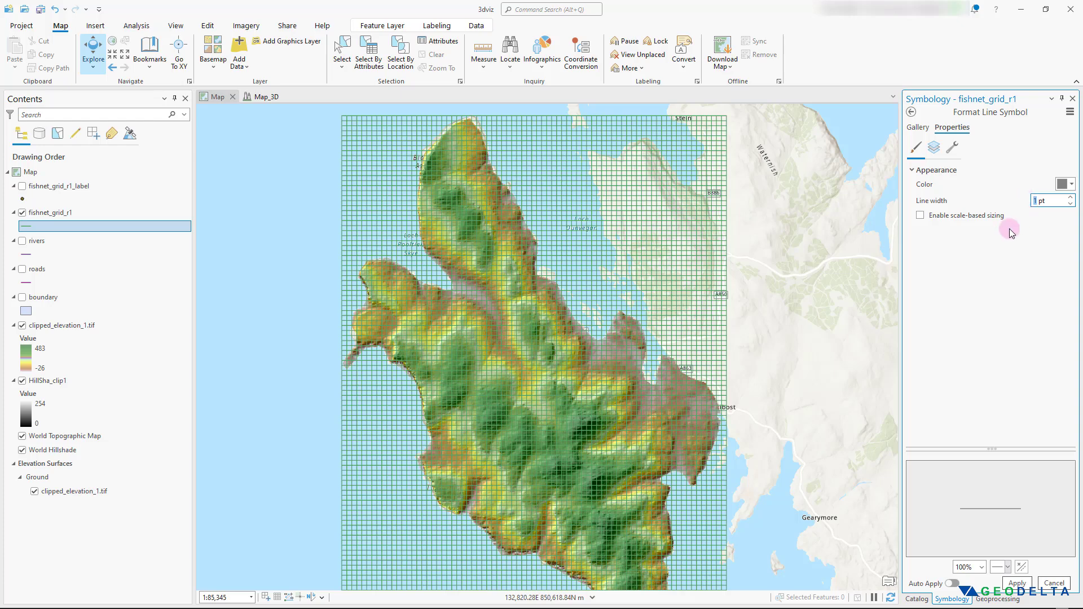
type("0.6")
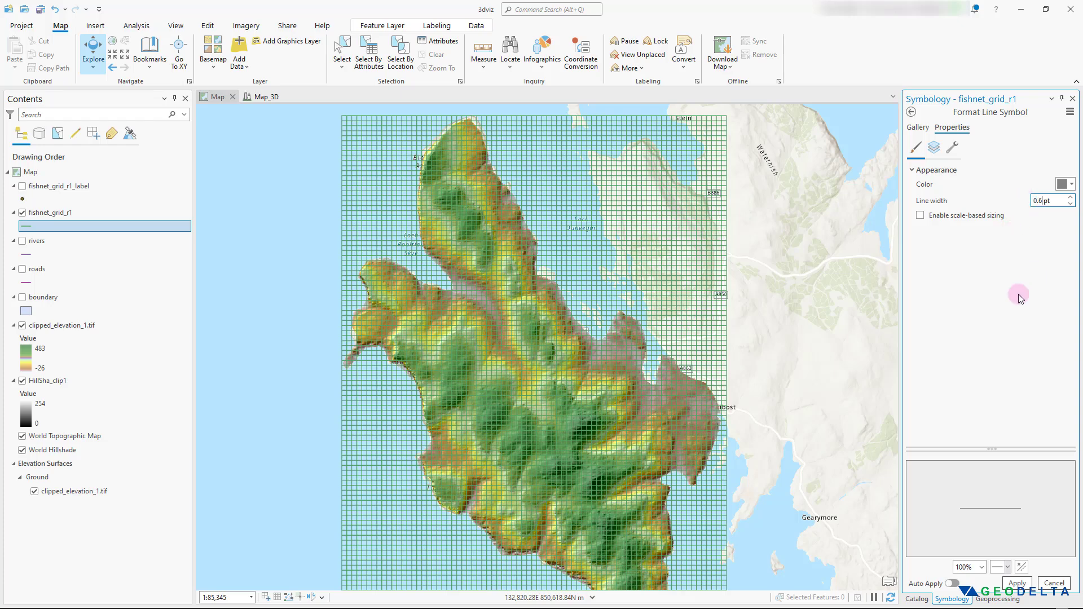
left_click(1018, 583)
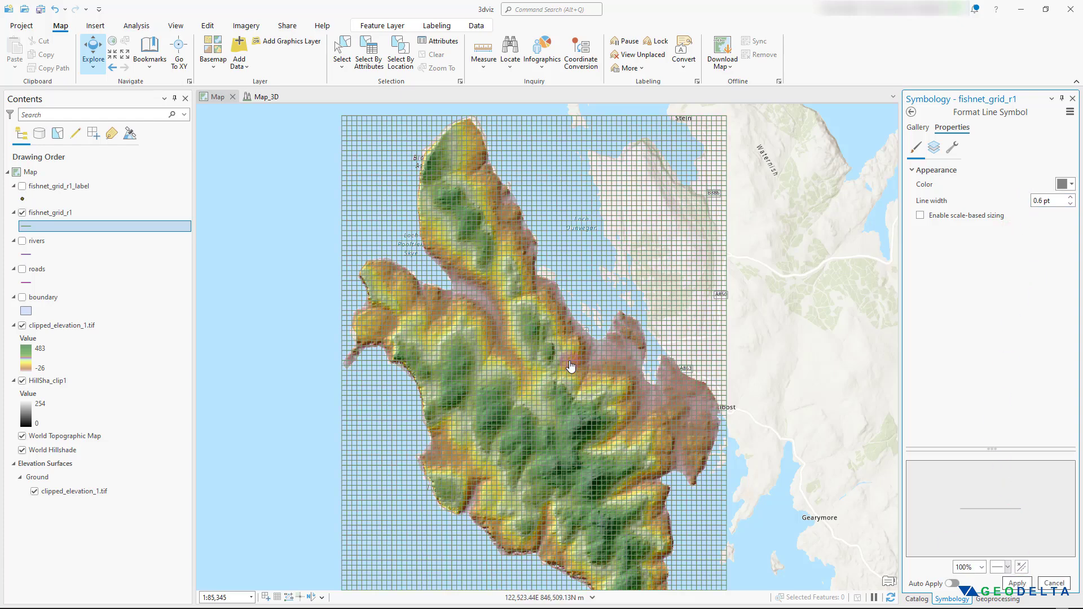
- Copy the fishnet_grid_r1 layer from Map and paste it into the Map_3D scene
left_click(73, 213)
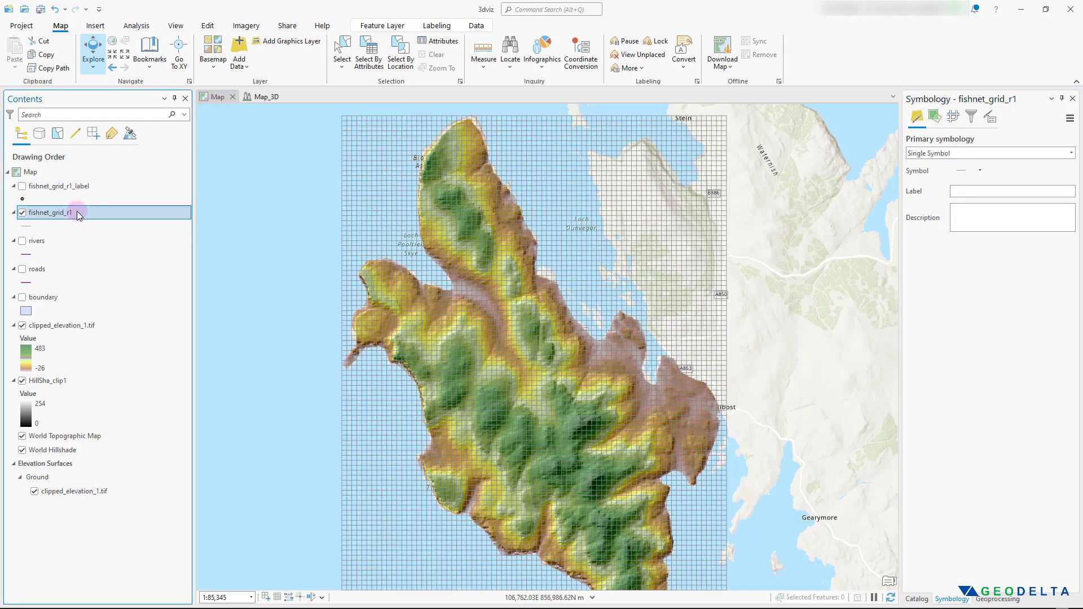
left_click(270, 98)
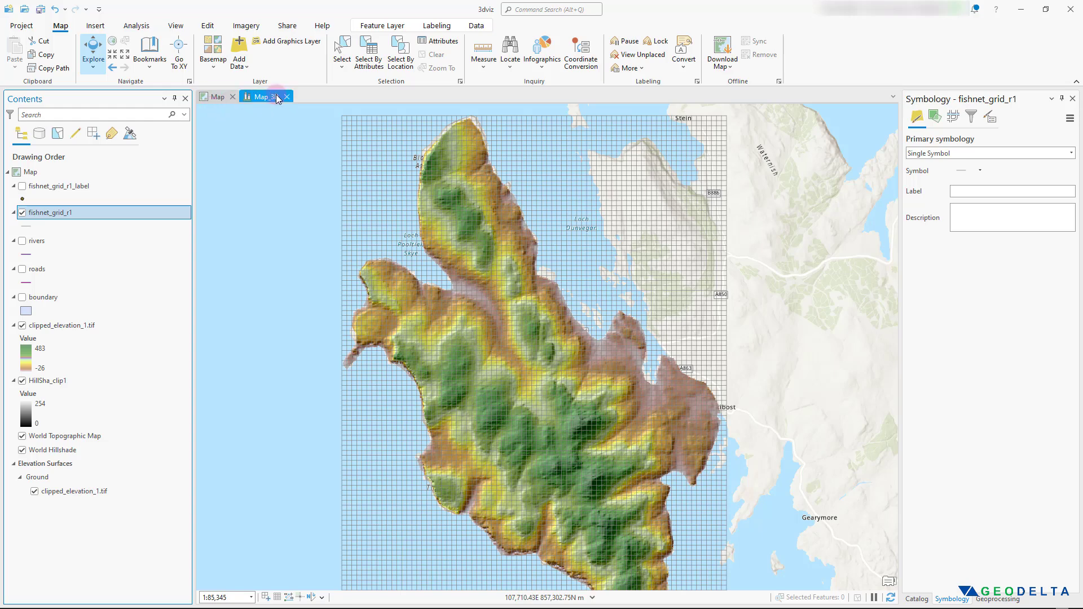
left_click(212, 97)
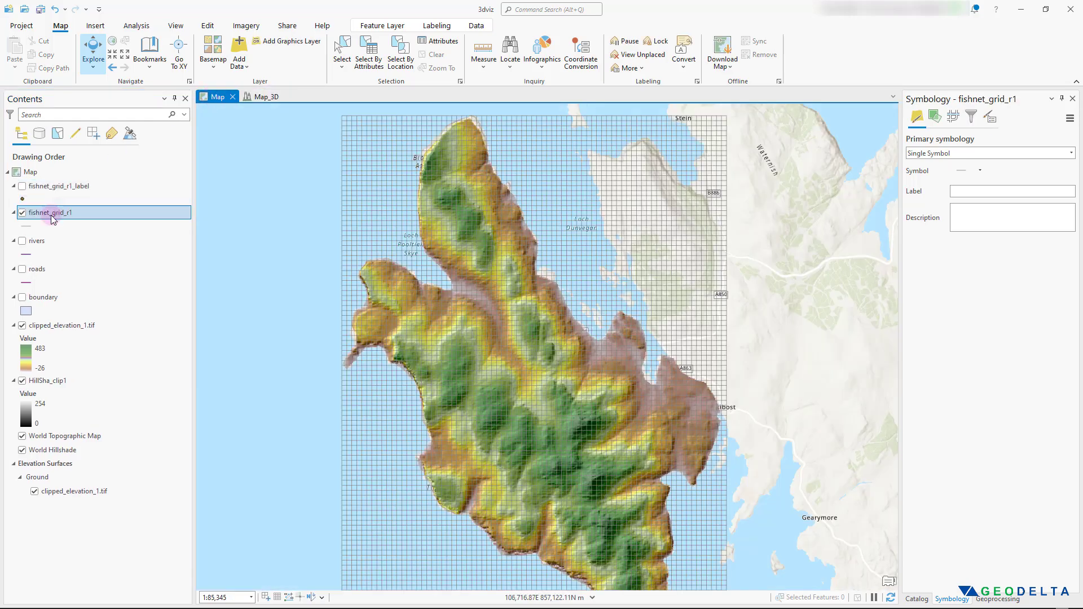
right_click(45, 212)
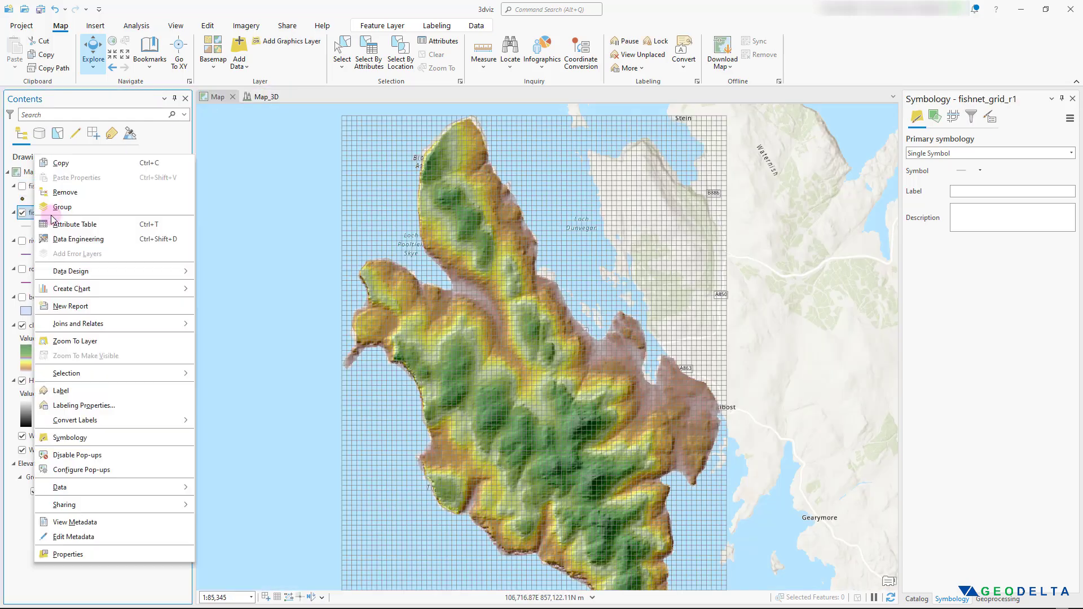
left_click(65, 164)
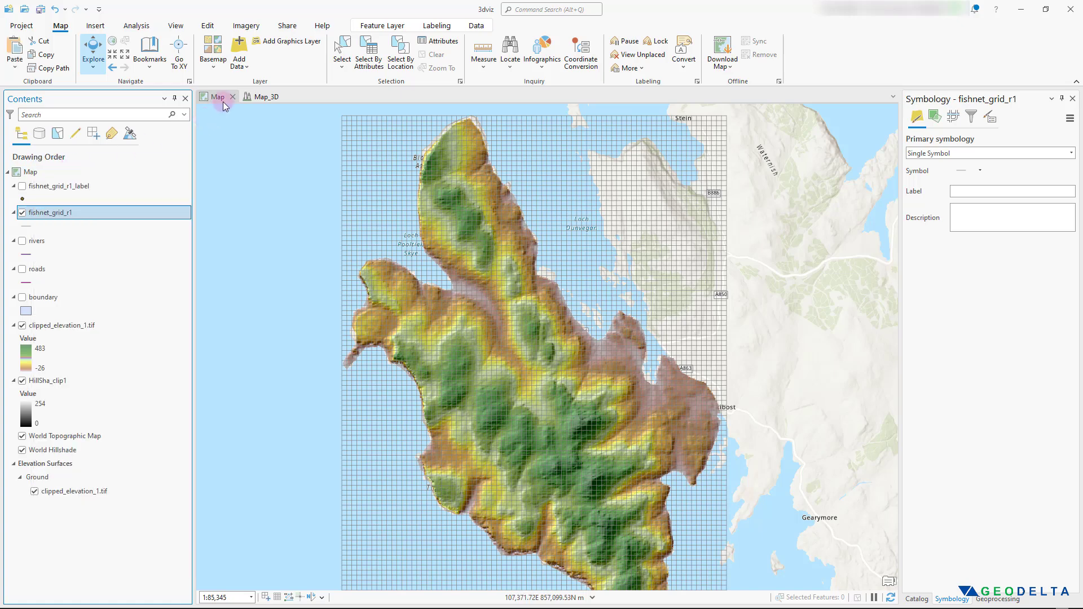
left_click(252, 100)
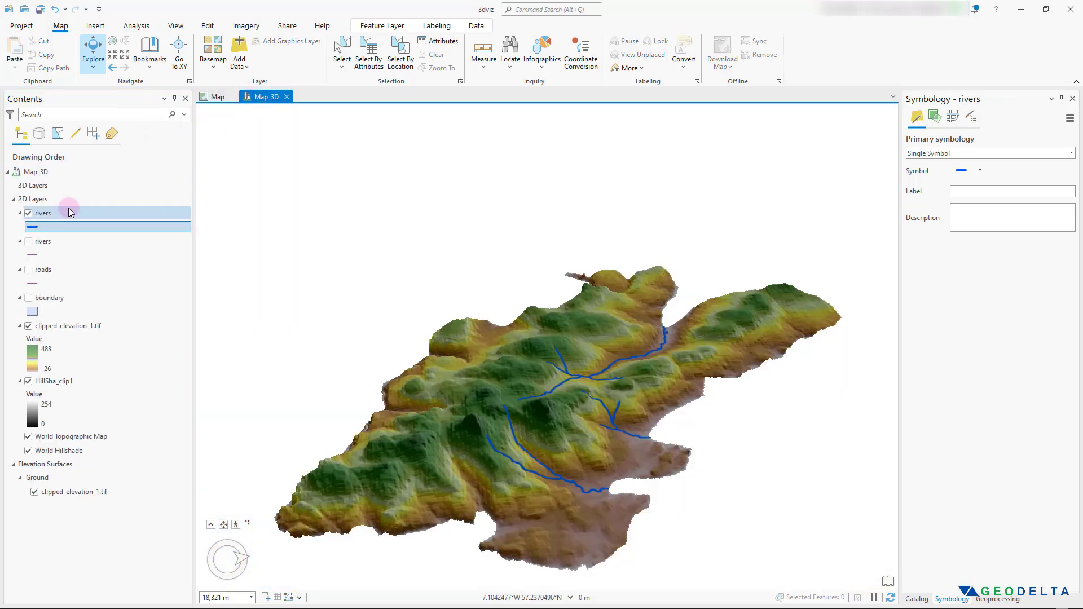
right_click(39, 173)
mouse_move(65, 195)
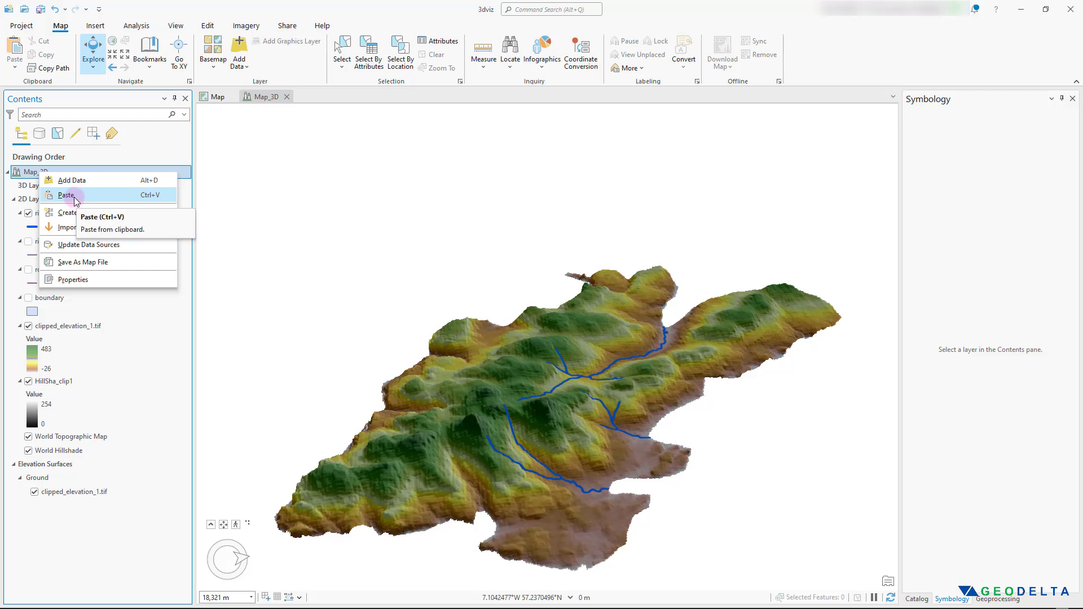
left_click(101, 213)
left_click(33, 216)
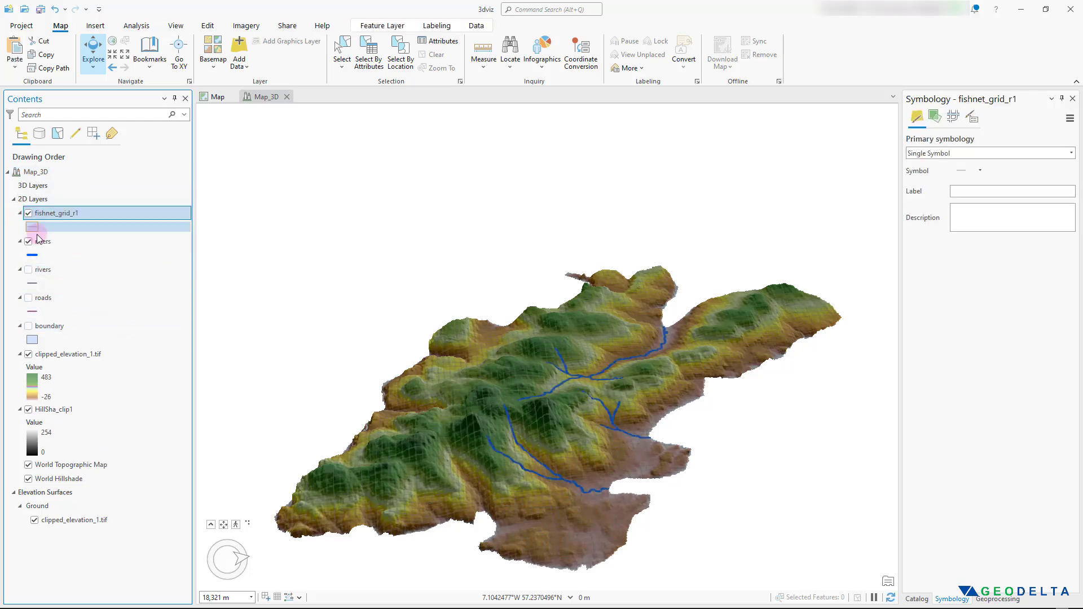
left_click(53, 215)
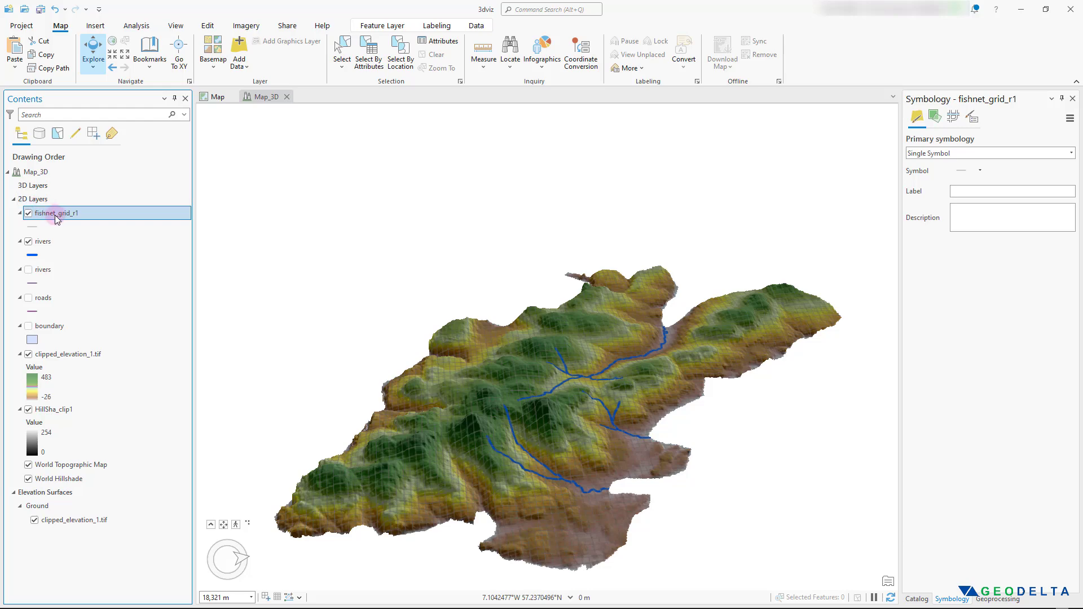
- Change the fishnet_grid_r1 line color in the Map_3D scene to a darker gray and apply it
middle_click_drag(627, 490, 545, 457)
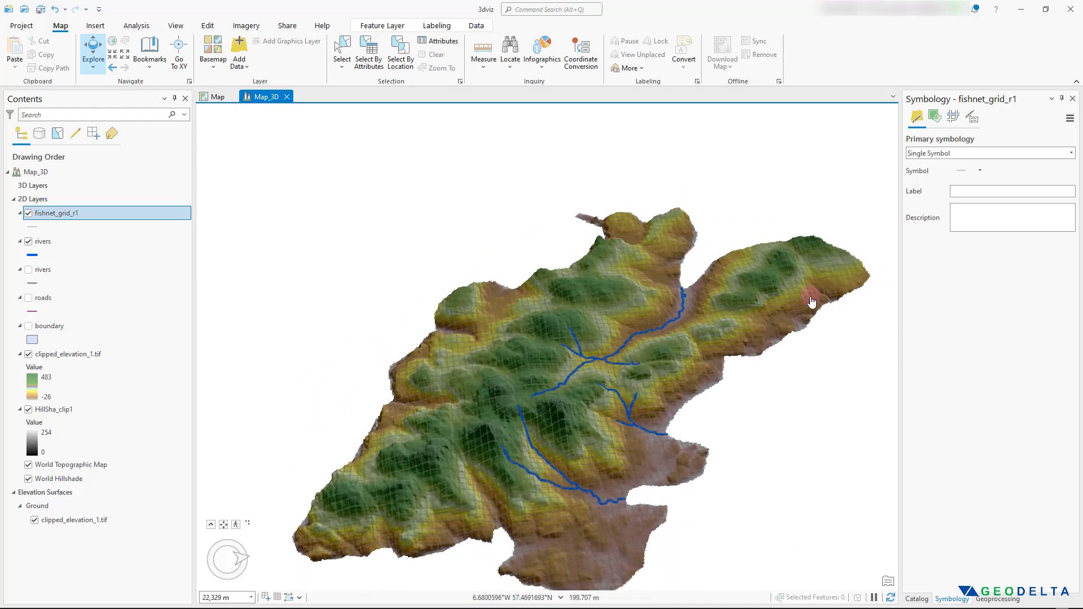
middle_click_drag(628, 449, 639, 461)
scroll(638, 461, "up", 5)
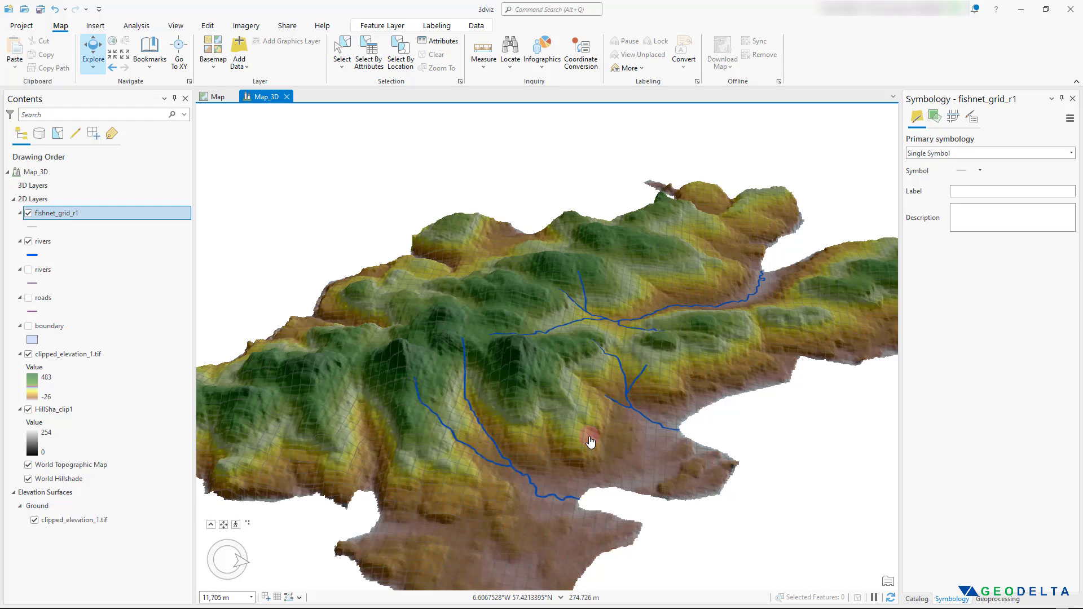
left_click(35, 230)
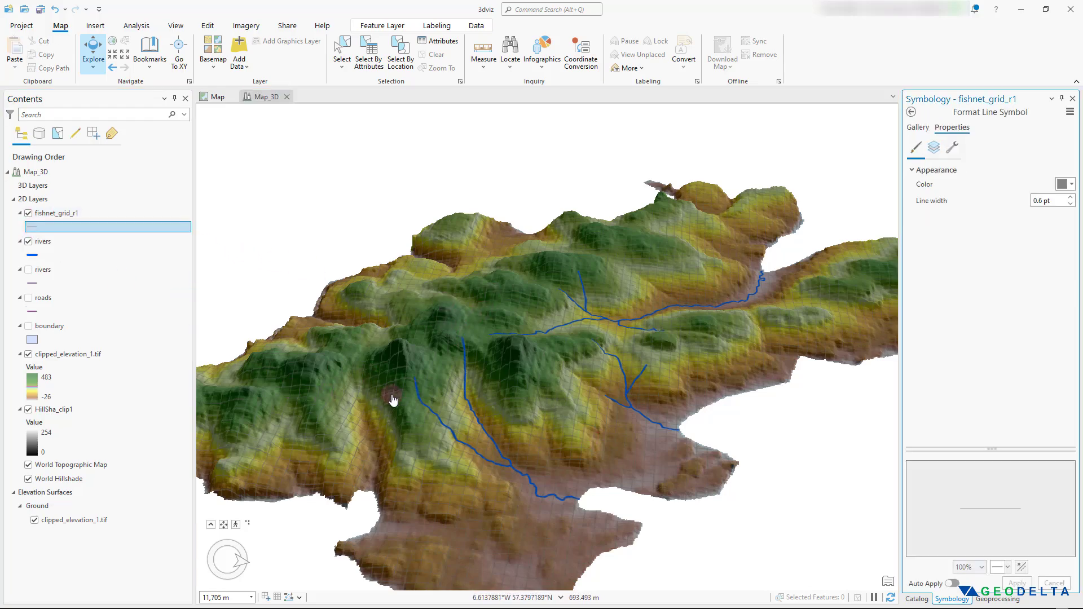
left_click(1062, 185)
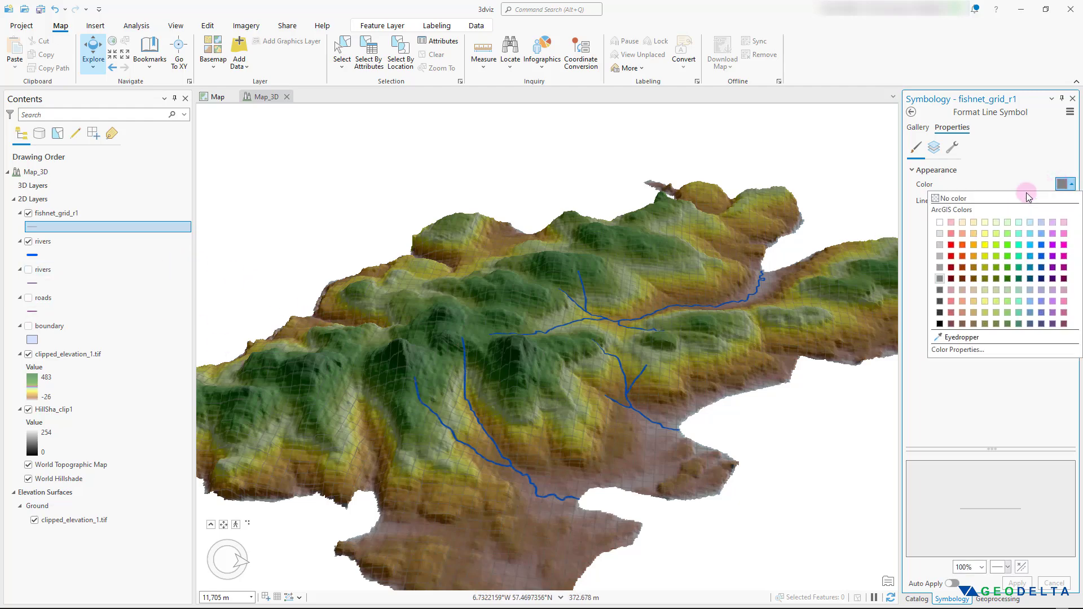
left_click(940, 302)
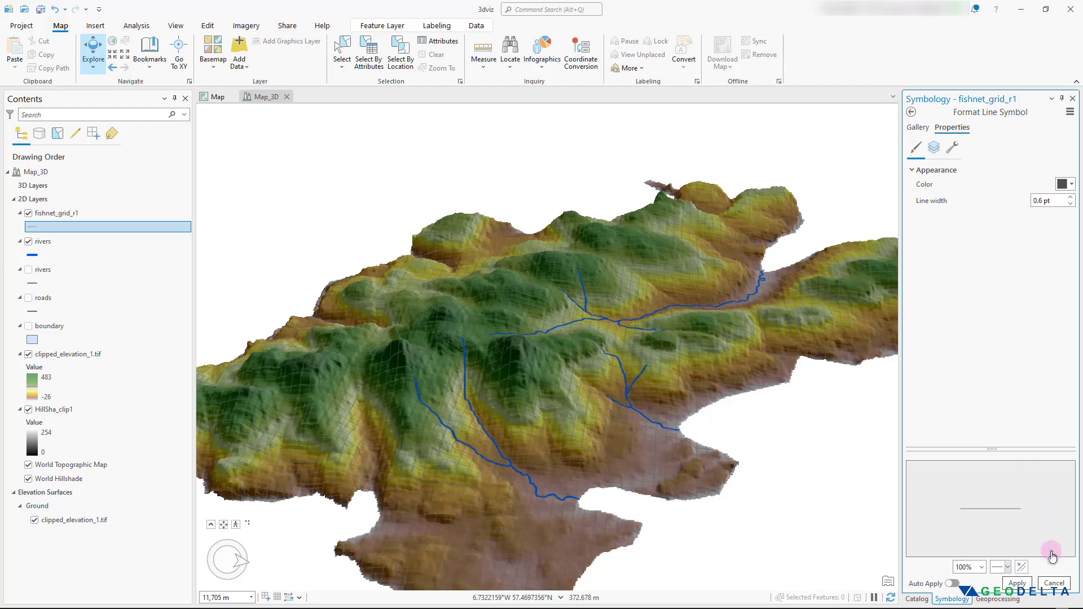
left_click(1021, 584)
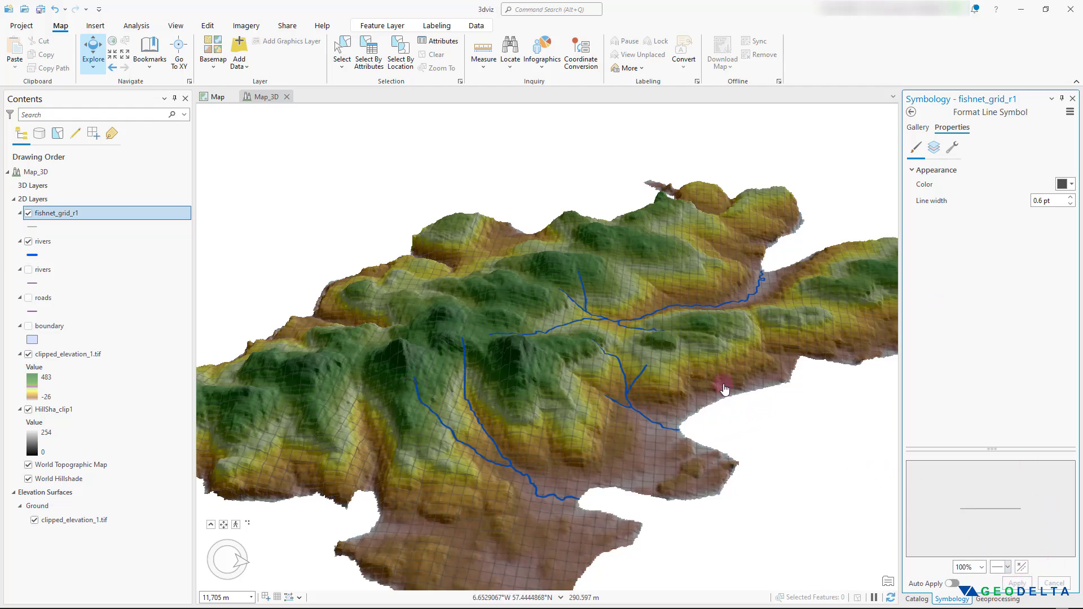
- Set the Ground elevation surface's vertical exaggeration to 5 and inspect the terrain from several angles
middle_click_drag(721, 380, 680, 423)
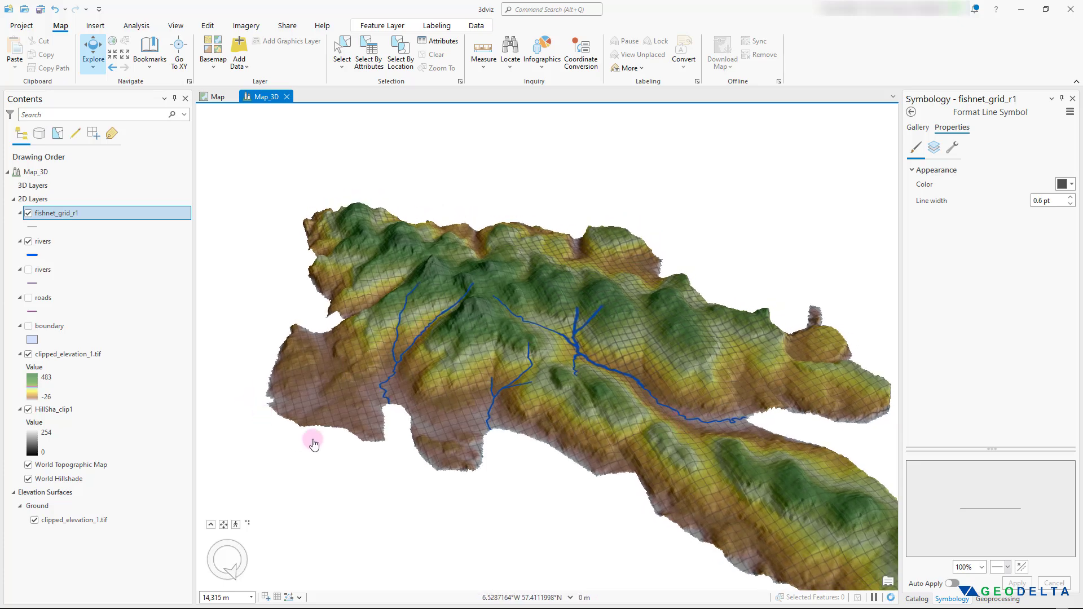
left_click(78, 506)
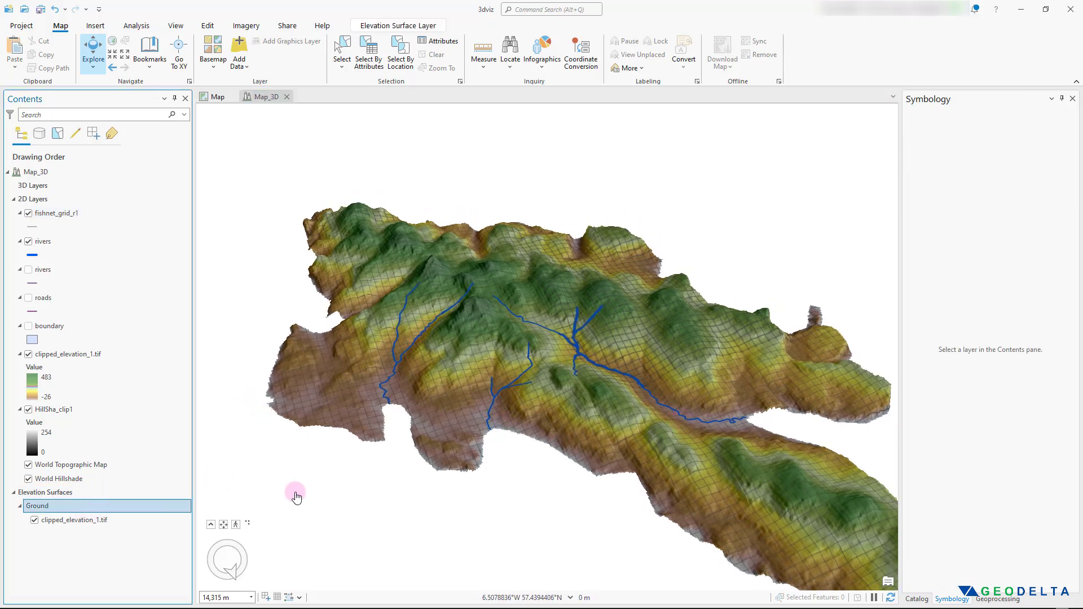
scroll(523, 446, "up", 2)
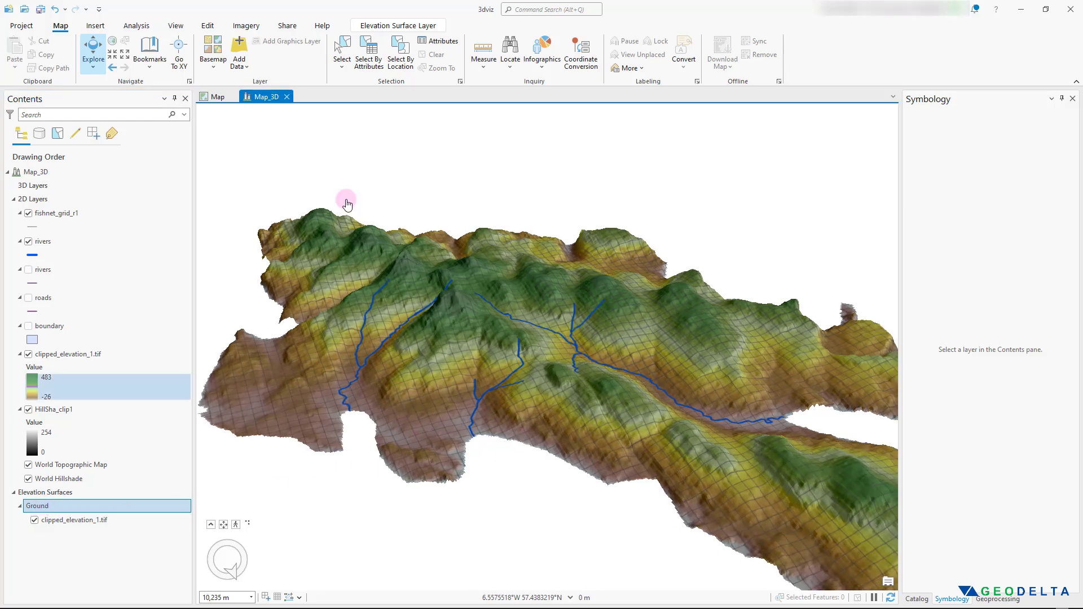
left_click(375, 26)
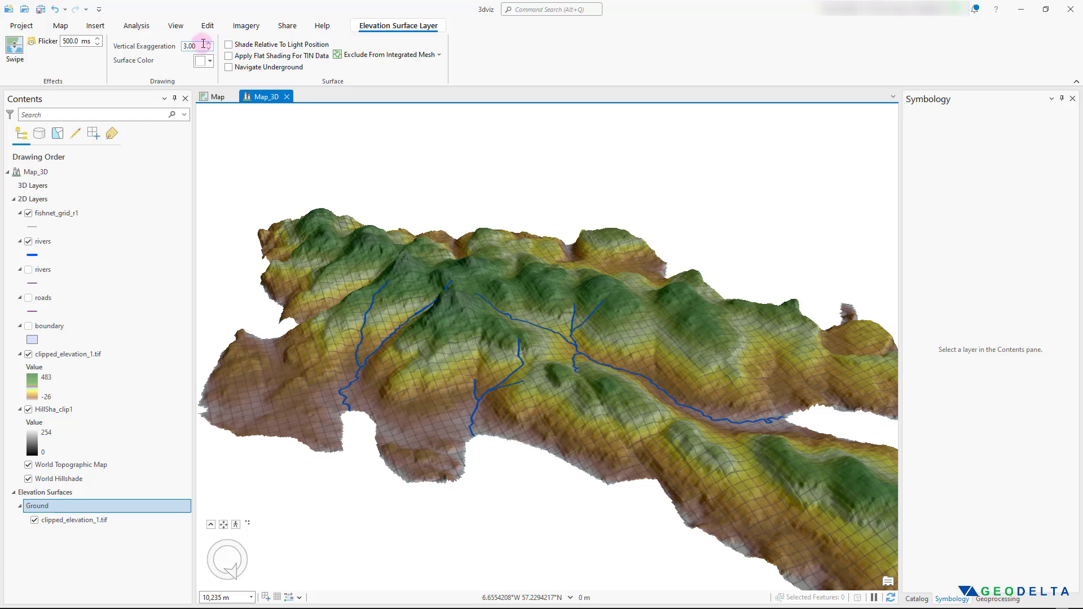
left_click_drag(204, 46, 172, 46)
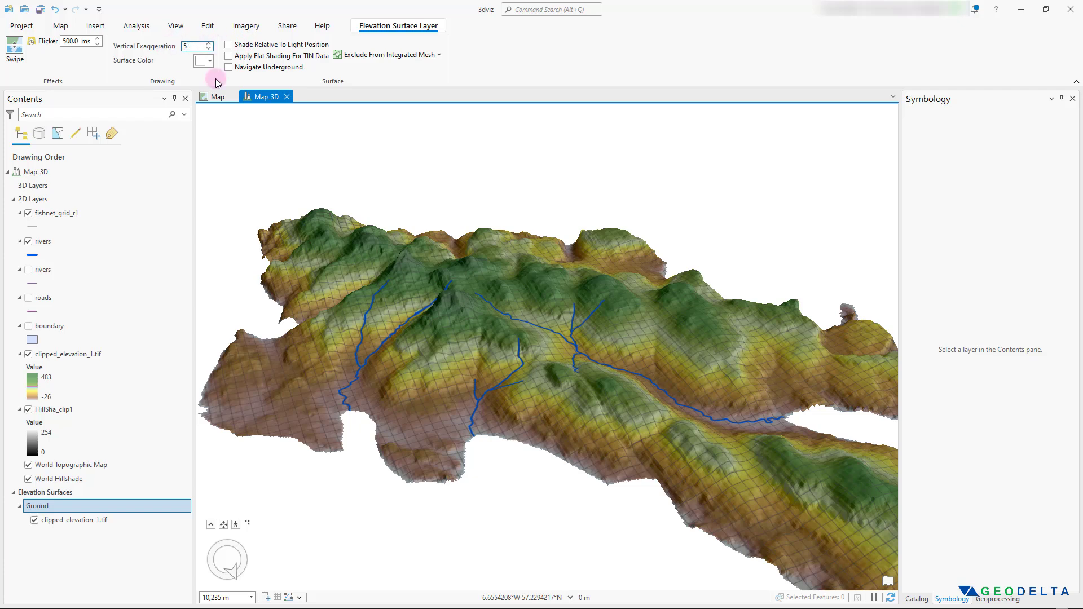
left_click(157, 550)
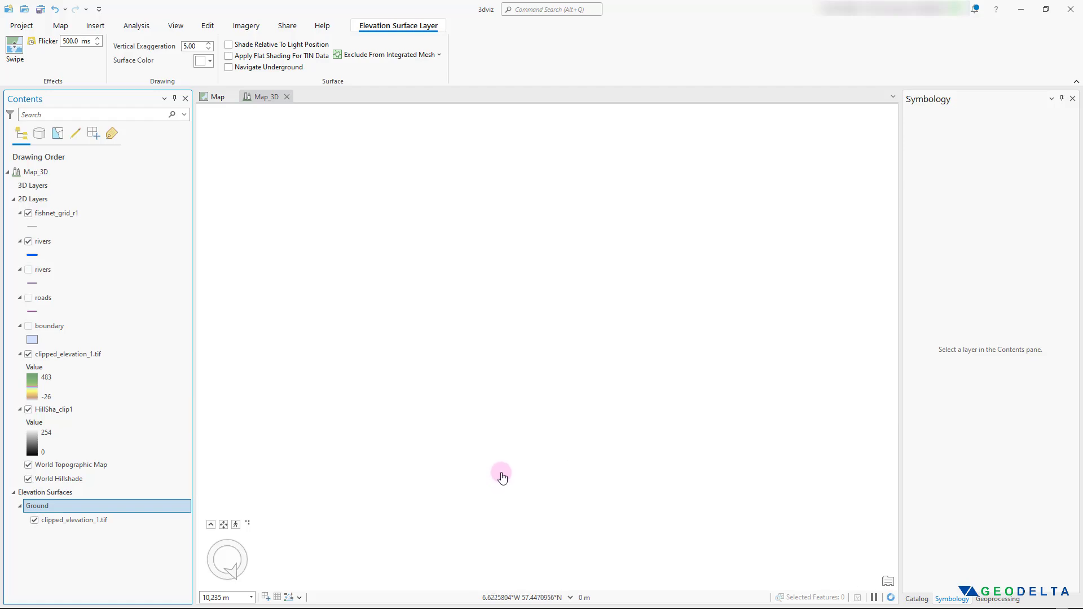
middle_click_drag(578, 459, 517, 407)
scroll(591, 446, "down", 2)
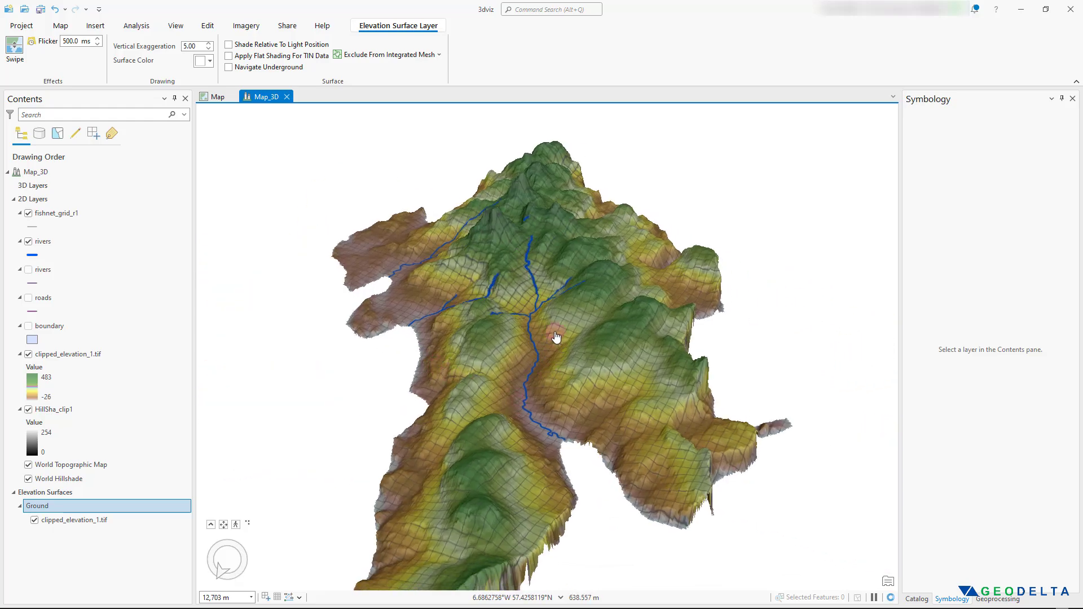
middle_click_drag(555, 337, 511, 368)
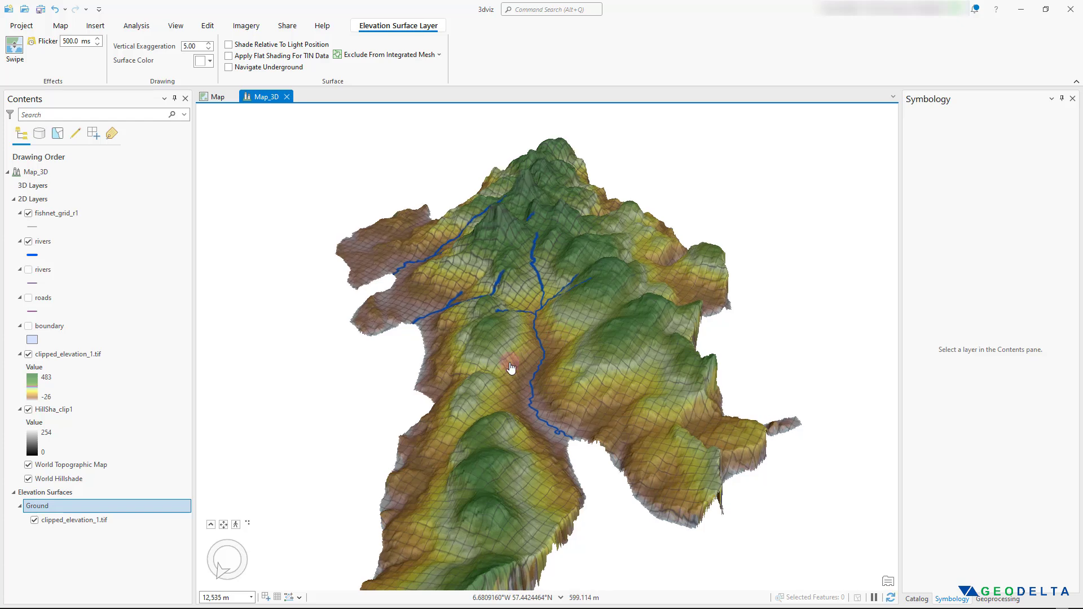